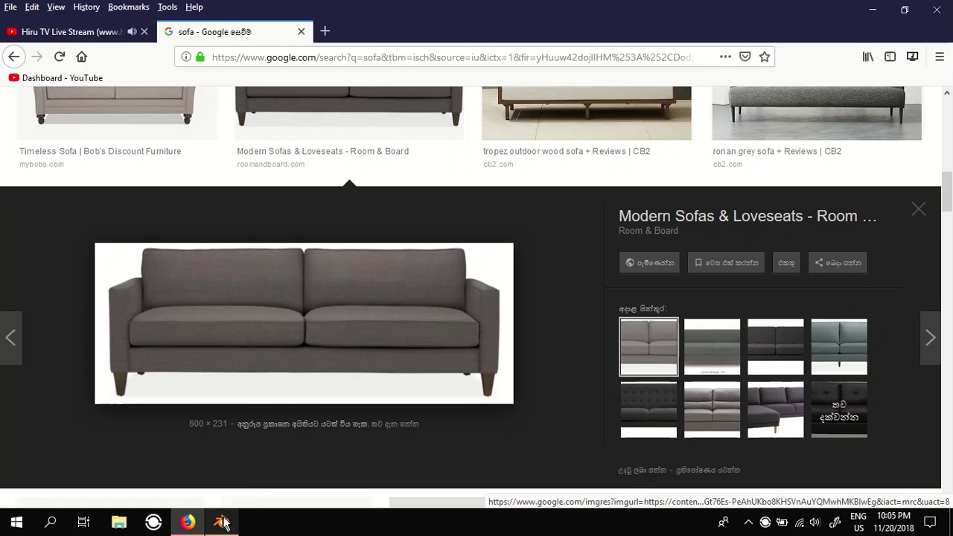
Switch from the Firefox sofa reference photo to the Blender window.
left_click(222, 522)
Dismiss the splash screen and stretch the default cube along X.
left_click(676, 183)
middle_click_drag(439, 300, 500, 308)
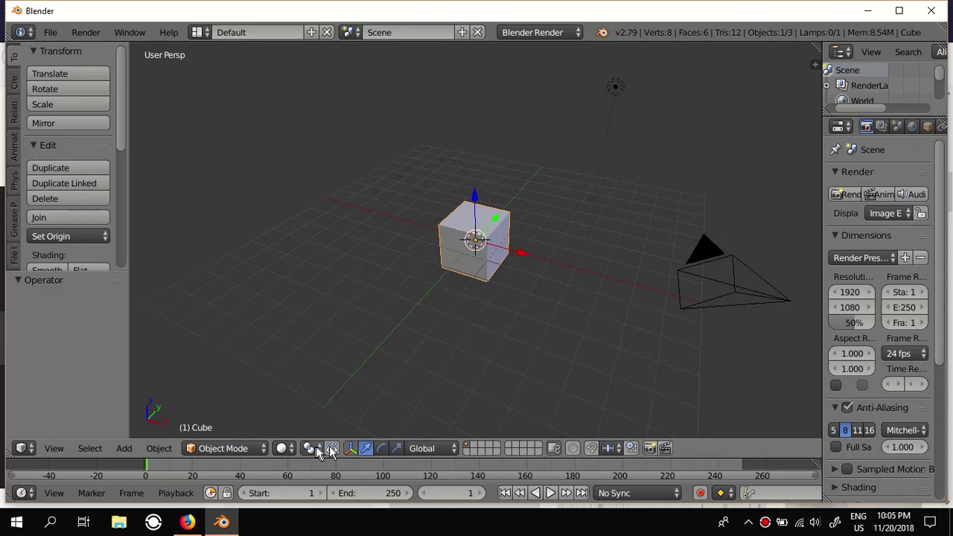
key("s")
key("x")
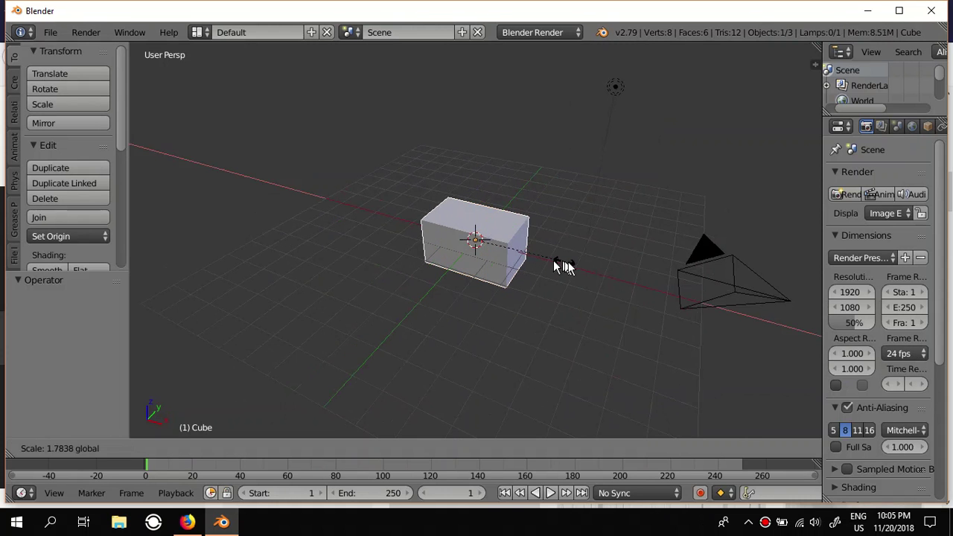
left_click(667, 303)
middle_click_drag(666, 303, 518, 306)
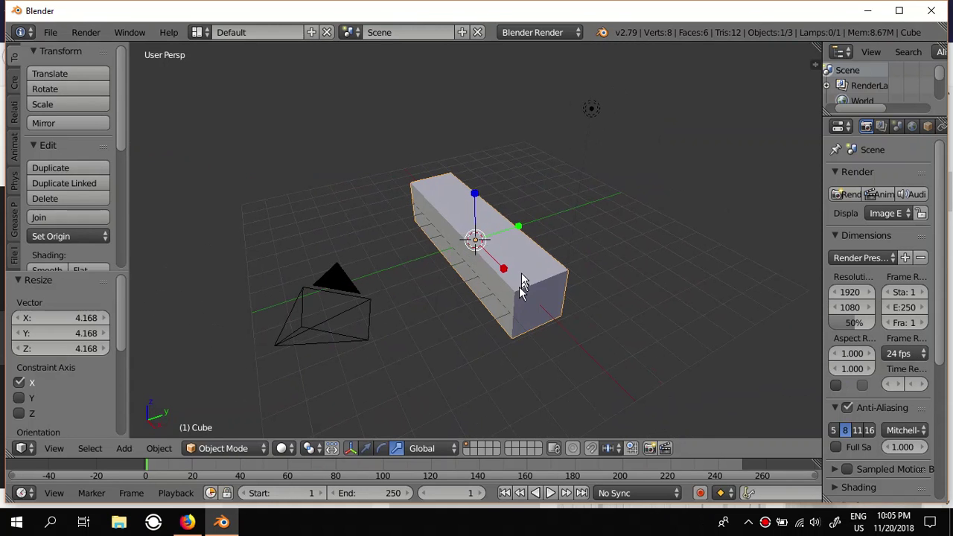
Widen the cube along Y, maximize Blender, and flatten the cube into a low slab.
key("s")
key("y")
left_click(549, 223)
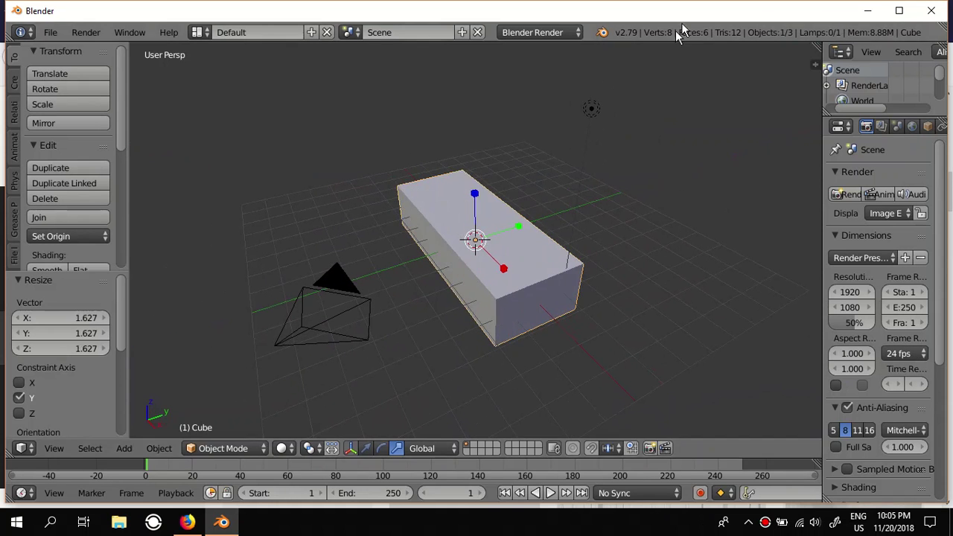
left_click(897, 14)
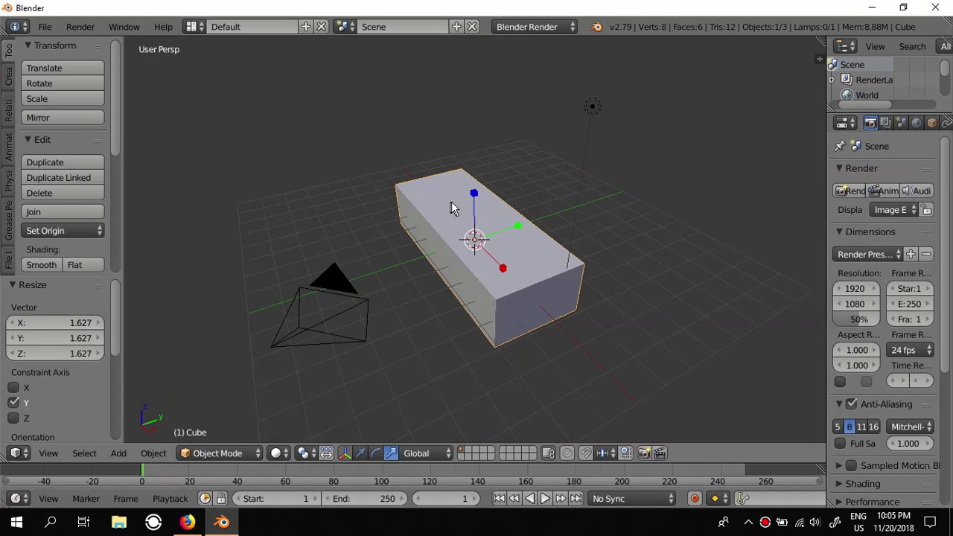
left_click_drag(473, 195, 474, 222)
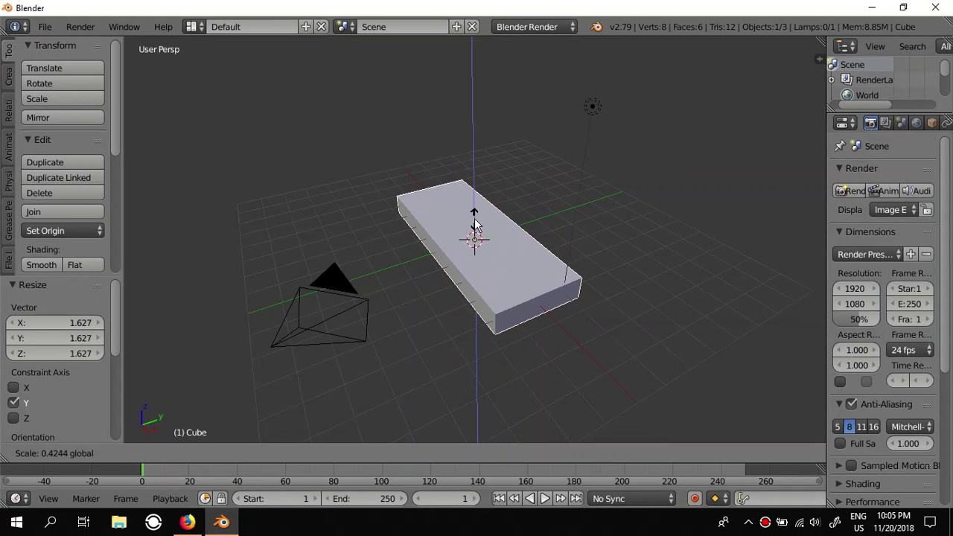
left_click(187, 523)
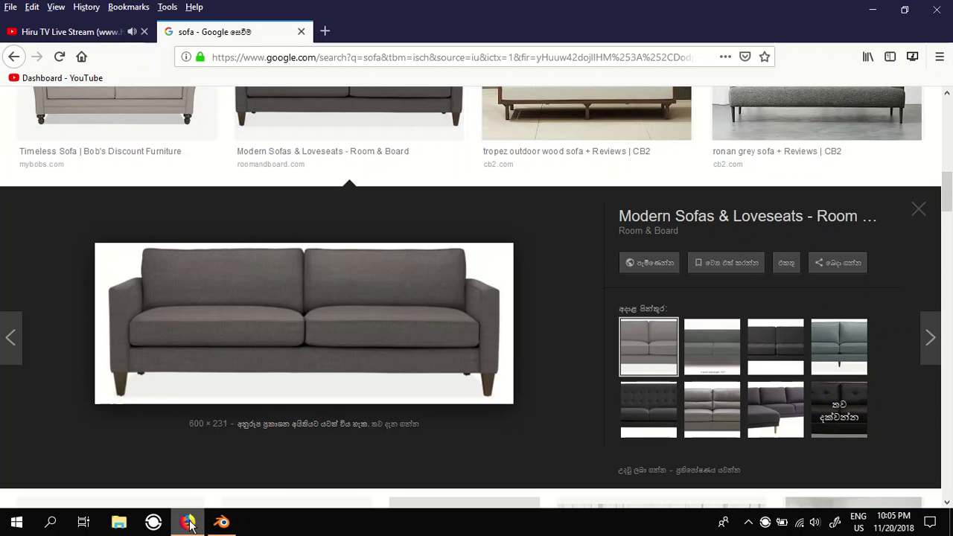
Raise the slab 0.987 along Z with the move gizmo and widen the properties panel.
left_click(221, 522)
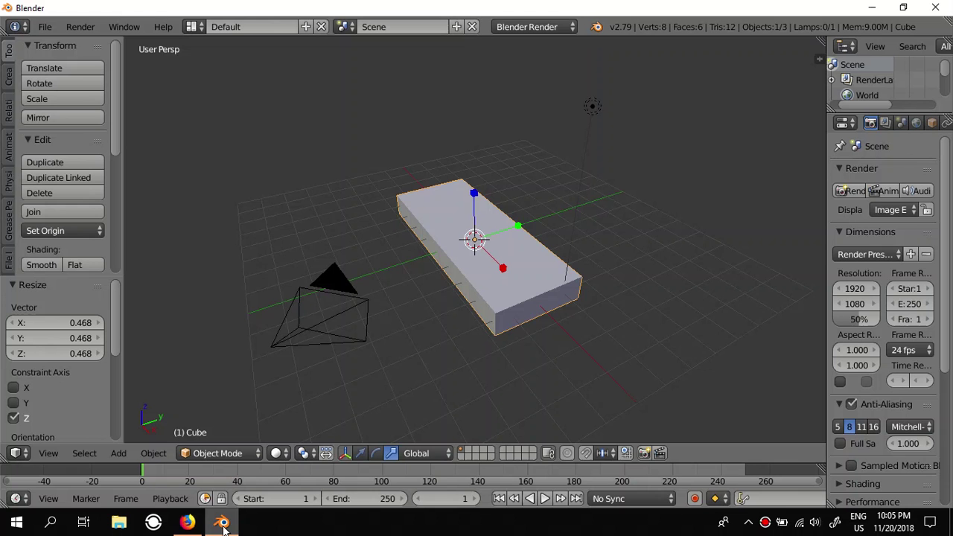
left_click(359, 453)
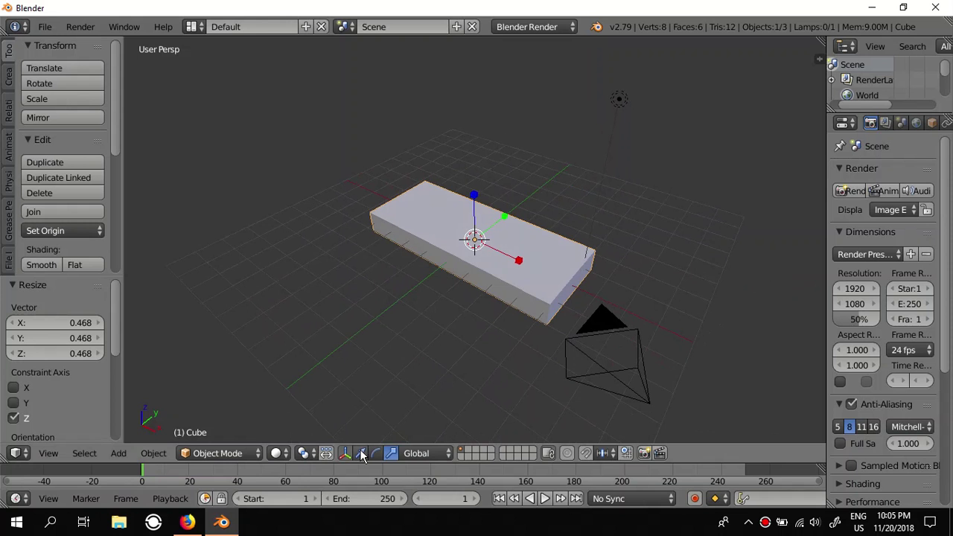
left_click_drag(477, 199, 483, 181)
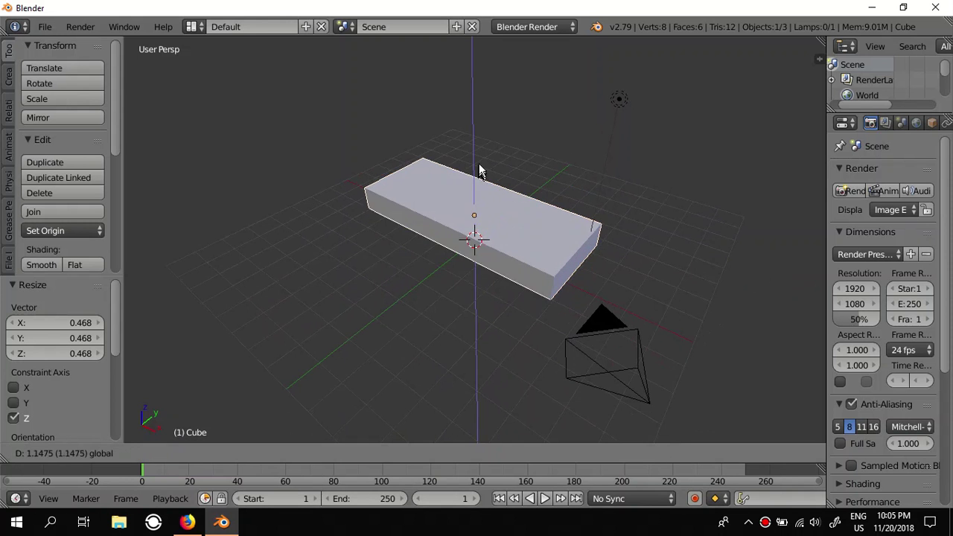
mouse_move(464, 266)
middle_mouse_down()
mouse_move(442, 223)
mouse_move(460, 250)
mouse_move(444, 253)
mouse_move(455, 279)
mouse_move(438, 268)
mouse_move(515, 307)
middle_mouse_up()
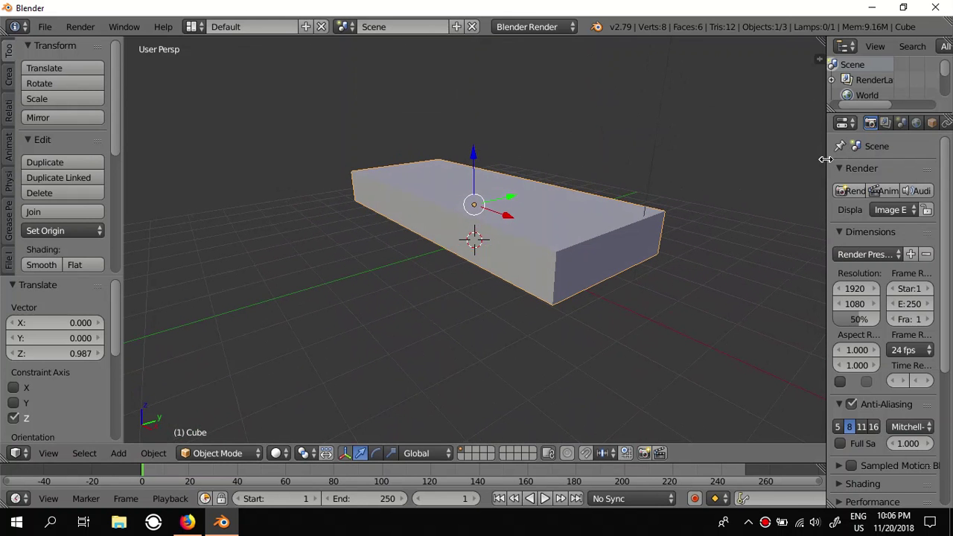
left_click_drag(825, 162, 747, 177)
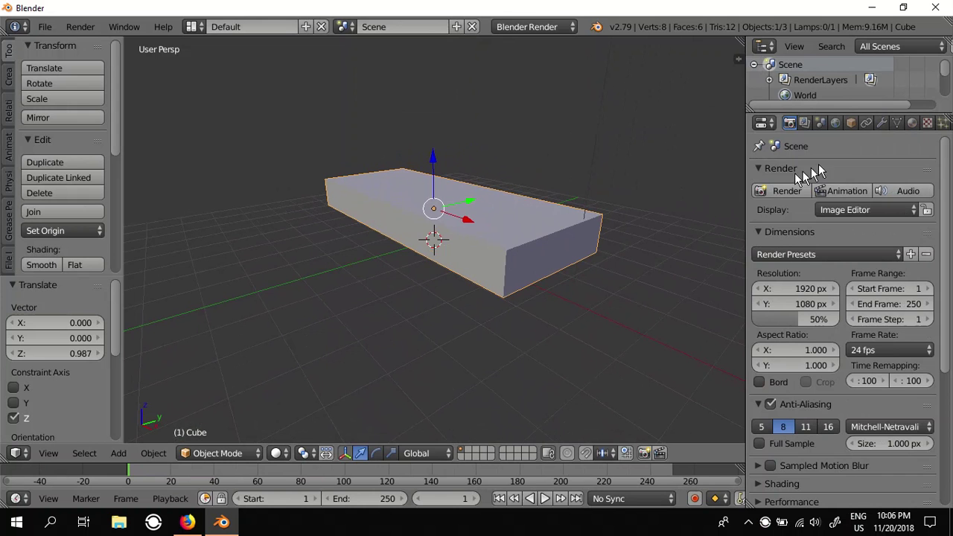
Add a 3-segment, 0.1-width Bevel modifier to the slab and apply it.
left_click(881, 125)
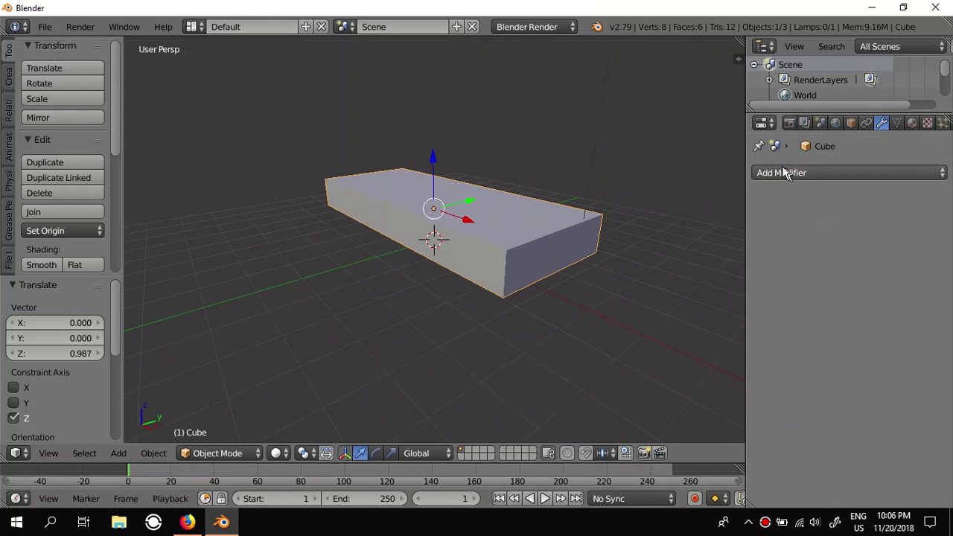
left_click(783, 172)
left_click(628, 225)
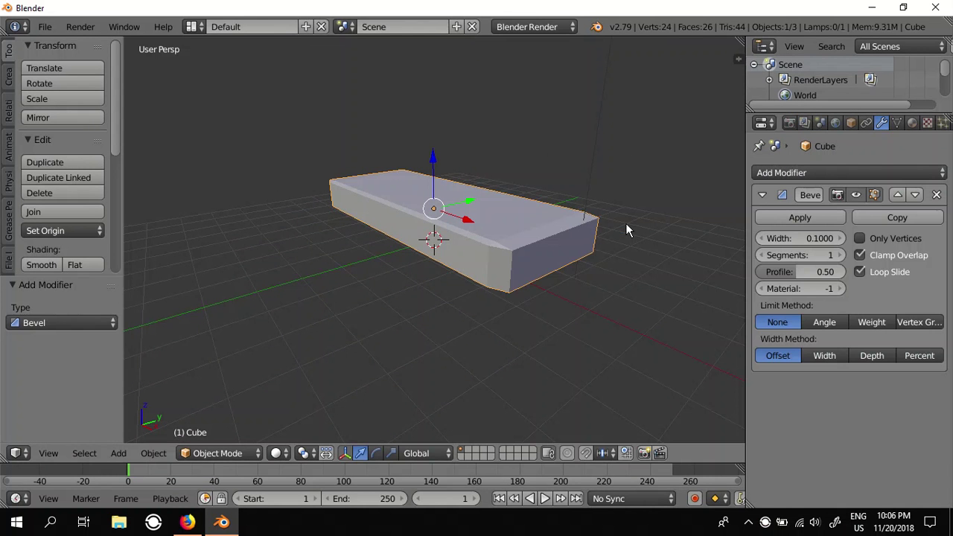
left_click(840, 255)
left_click(841, 256)
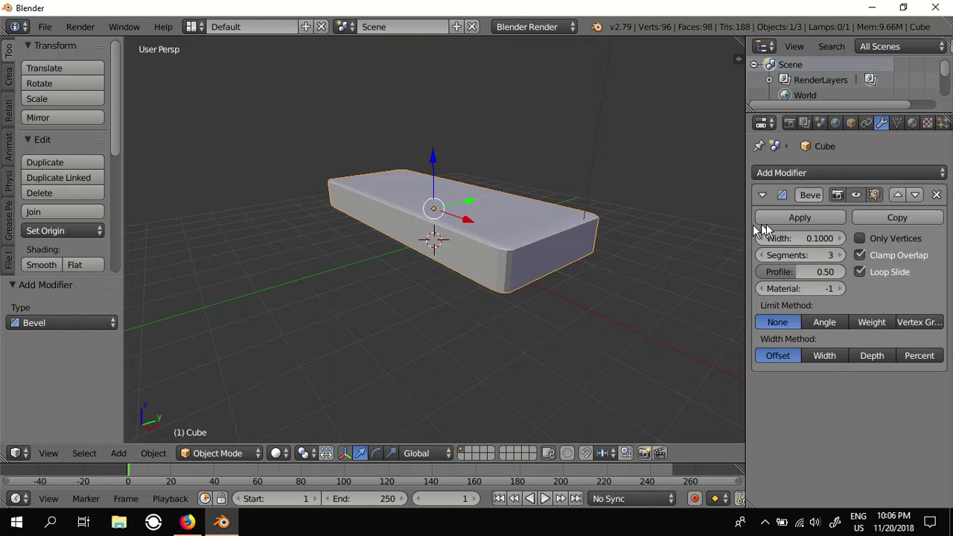
left_click(798, 218)
mouse_move(566, 290)
middle_mouse_down()
mouse_move(632, 315)
mouse_move(567, 302)
mouse_move(570, 291)
mouse_move(599, 287)
middle_mouse_up()
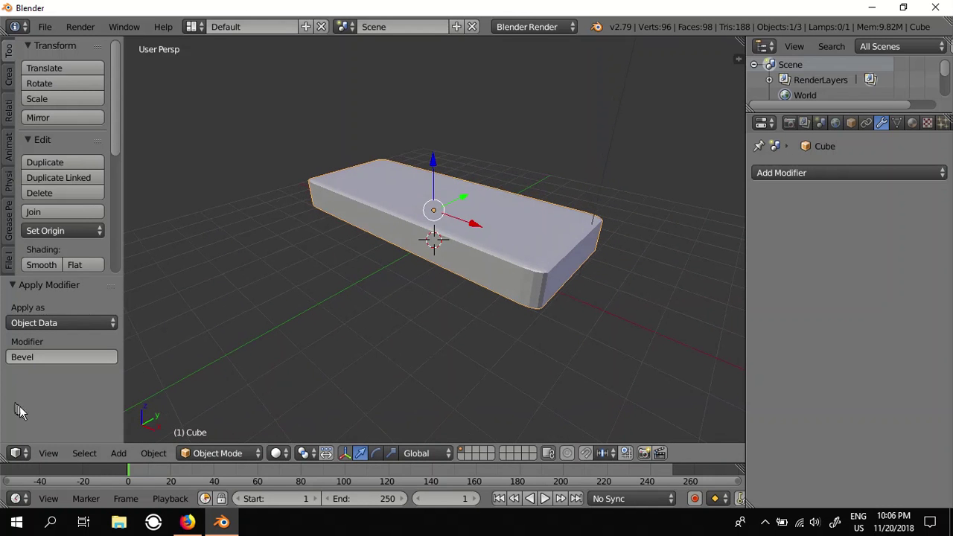
left_click(48, 452)
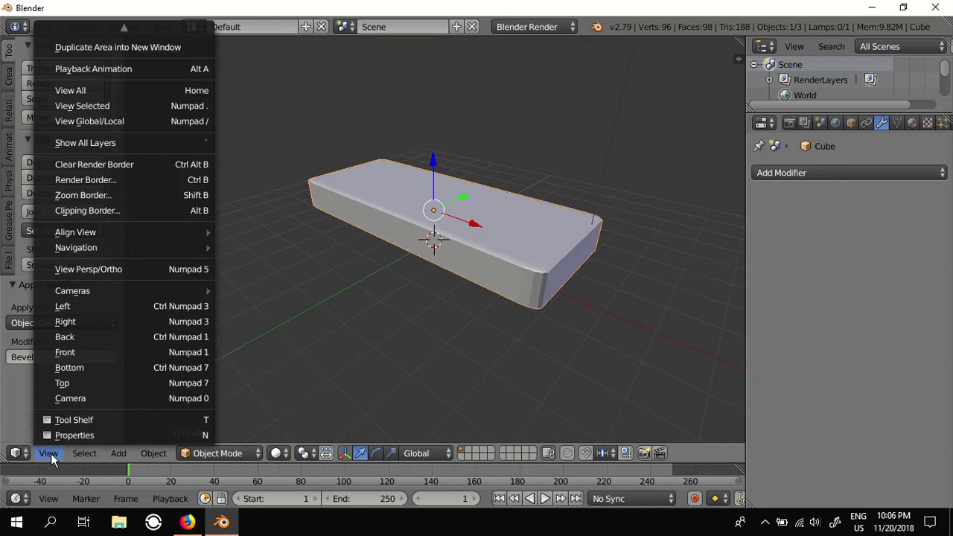
Switch to the Left orthographic view, add a new cube and raise it 0.406 along Z.
left_click(74, 306)
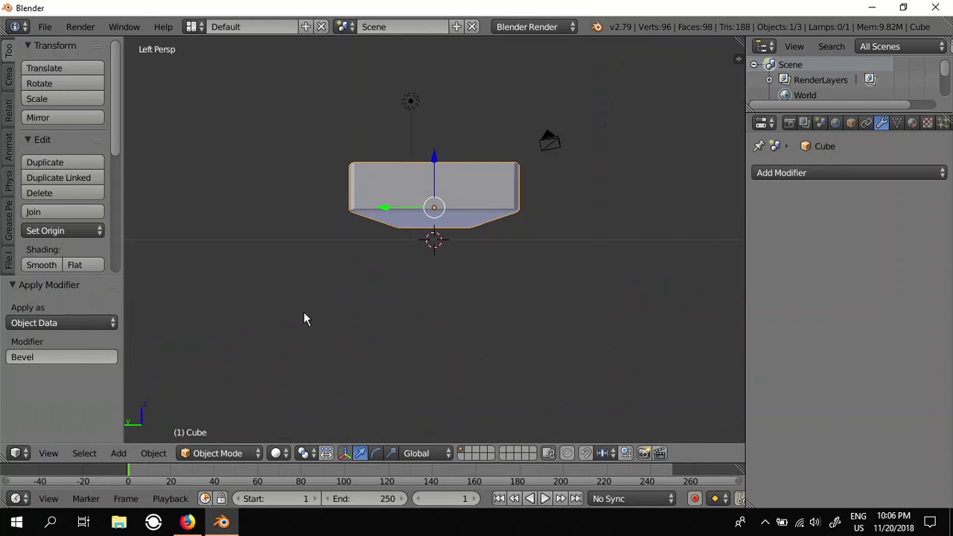
key("KP_5")
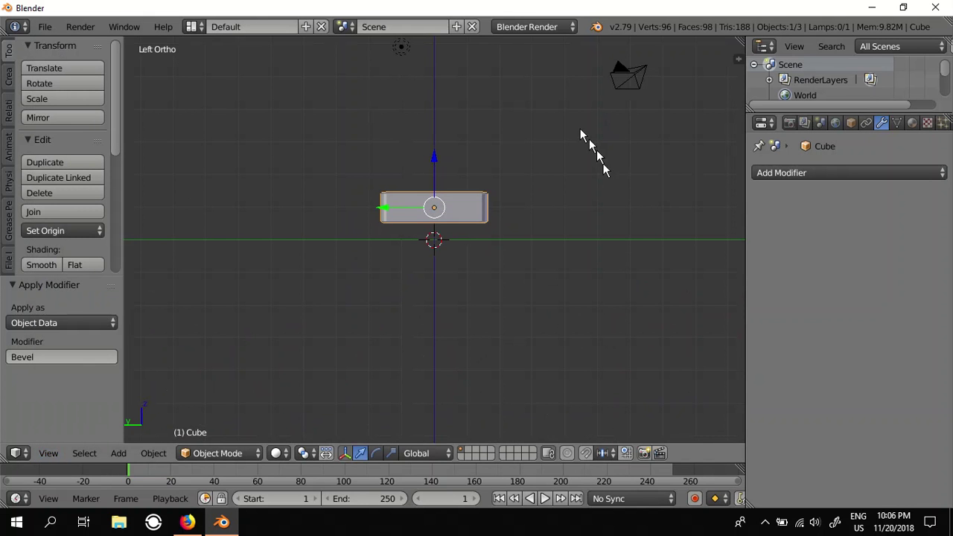
left_click(9, 76)
left_click(55, 99)
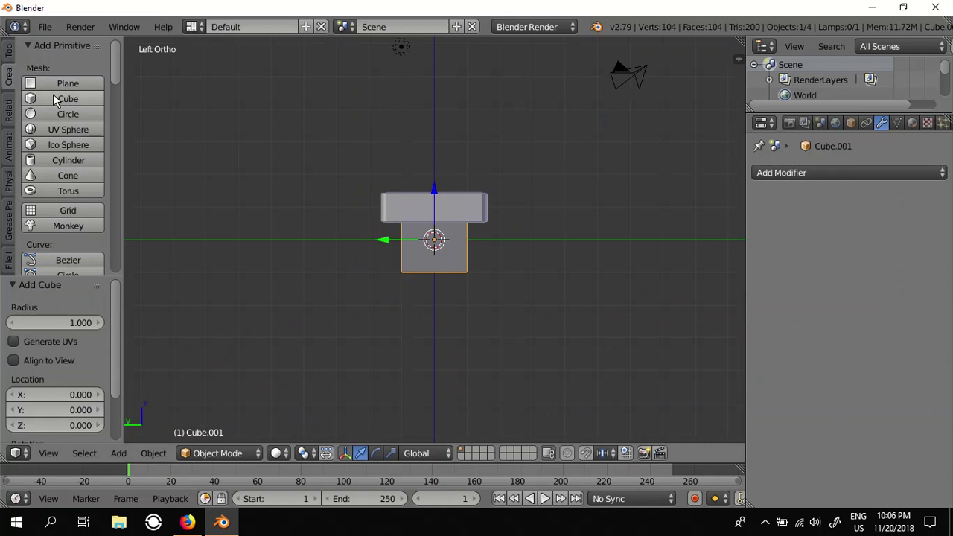
key("g")
key("z")
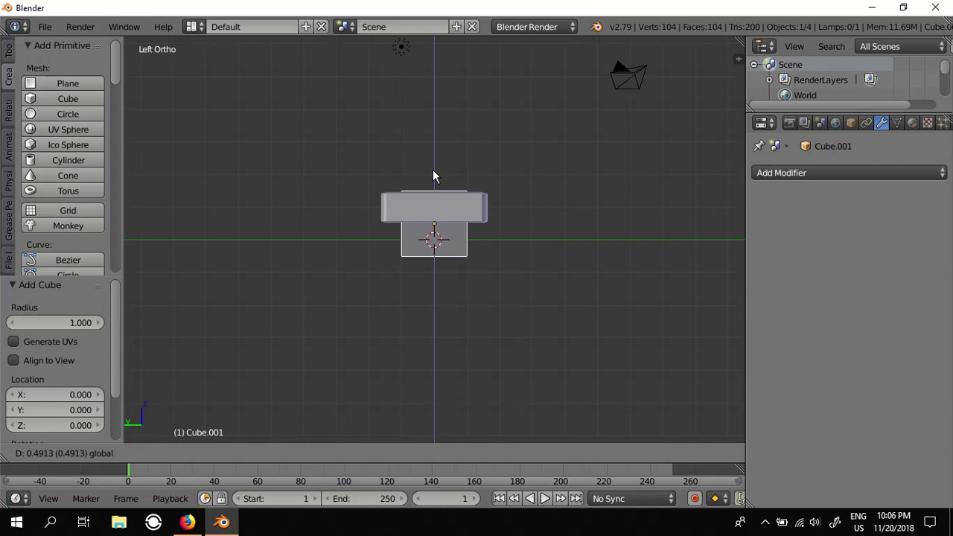
left_click(435, 178)
Place the new cube at the slab's end, scaling it in X and to 1.526 in Y.
mouse_move(527, 255)
middle_mouse_down()
mouse_move(366, 283)
mouse_move(465, 244)
middle_mouse_up()
left_click_drag(482, 229, 642, 240)
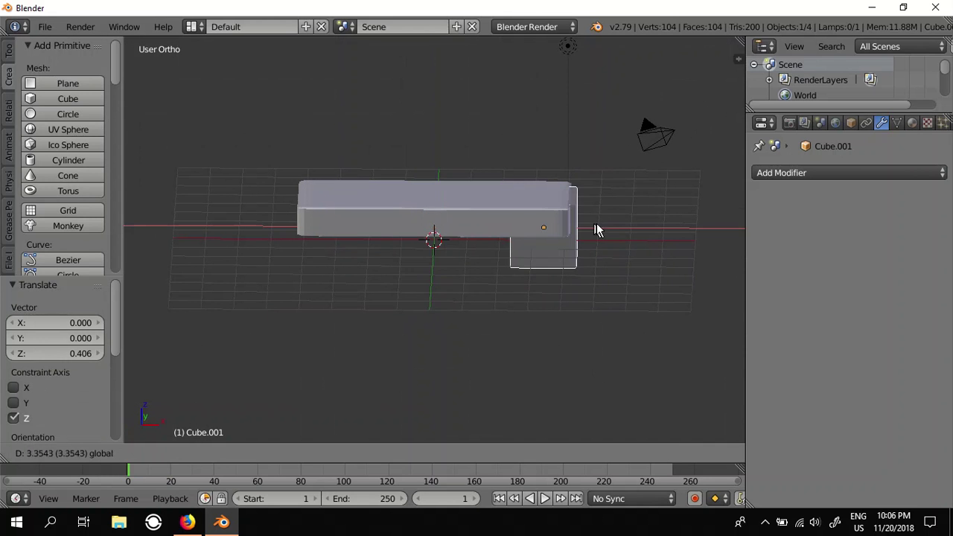
mouse_move(648, 283)
middle_mouse_down()
mouse_move(559, 303)
mouse_move(568, 303)
middle_mouse_up()
left_click(391, 452)
left_click_drag(587, 299, 569, 305)
middle_click_drag(575, 328, 514, 327)
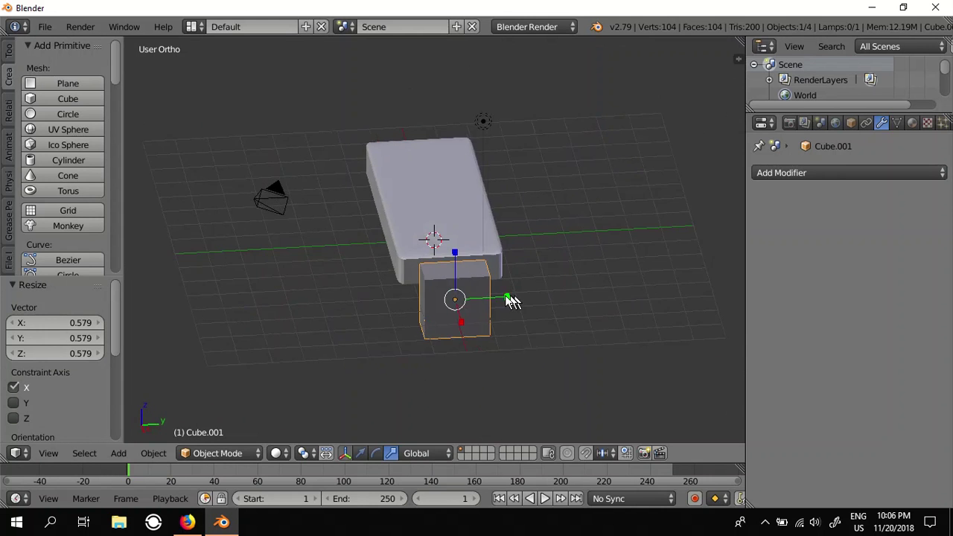
left_click_drag(504, 301, 541, 304)
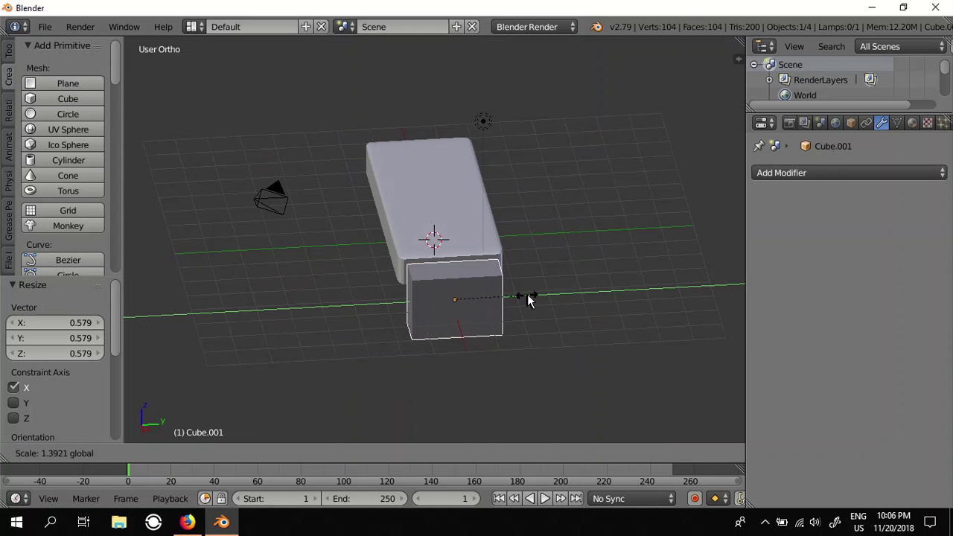
left_click_drag(541, 305, 532, 302)
mouse_move(520, 320)
middle_mouse_down()
mouse_move(521, 361)
mouse_move(476, 395)
middle_mouse_up()
left_click(361, 454)
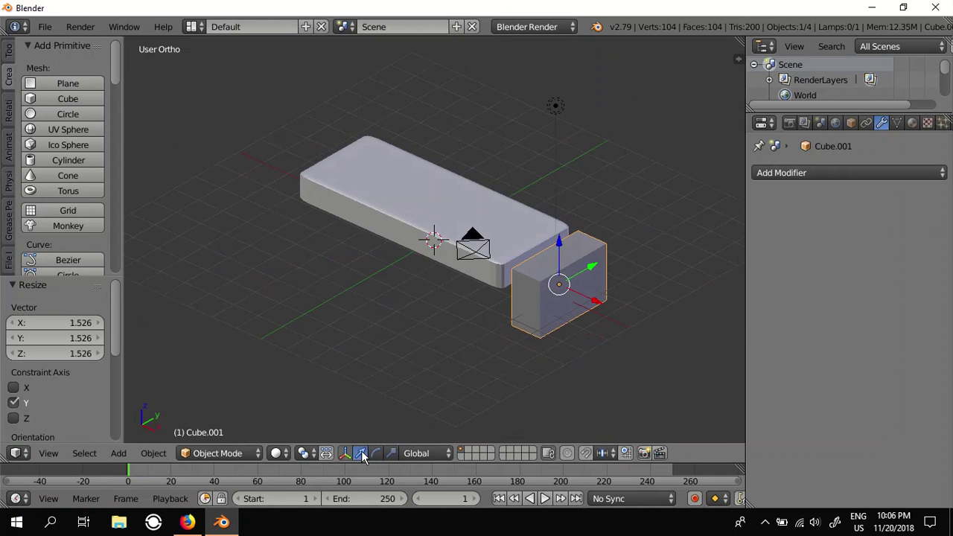
left_click_drag(585, 300, 573, 299)
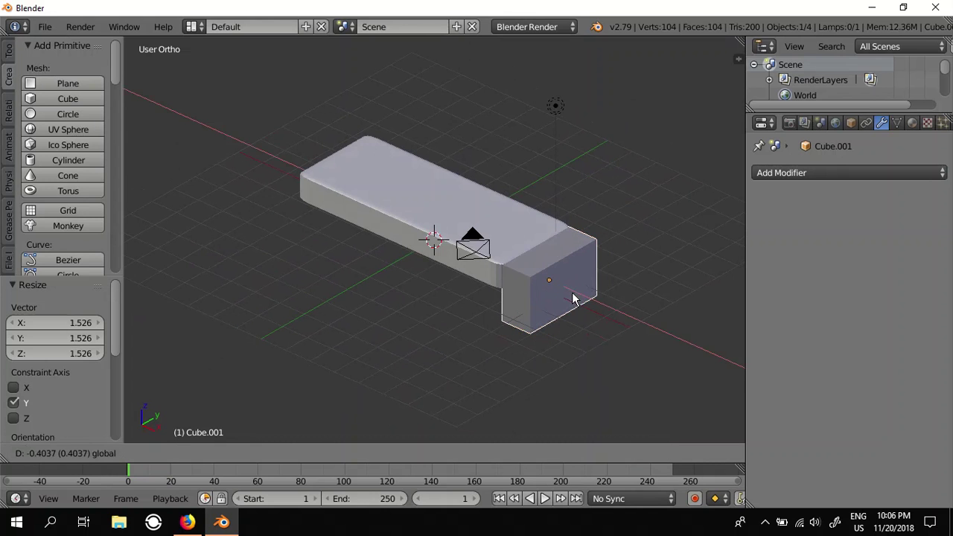
left_click(186, 522)
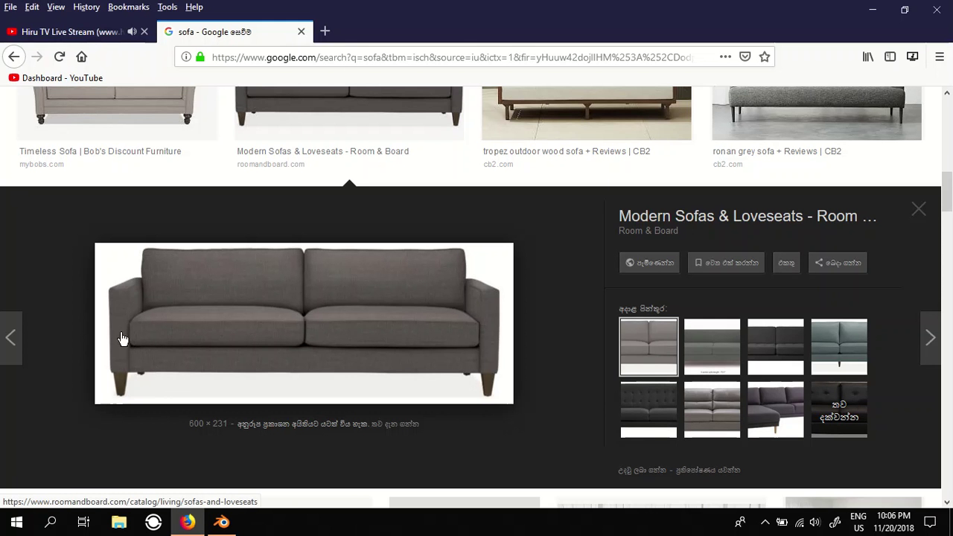
left_click(221, 521)
Slim the end block along X and shift it into place.
middle_click_drag(353, 391, 188, 368)
scroll(233, 337, "up", 1)
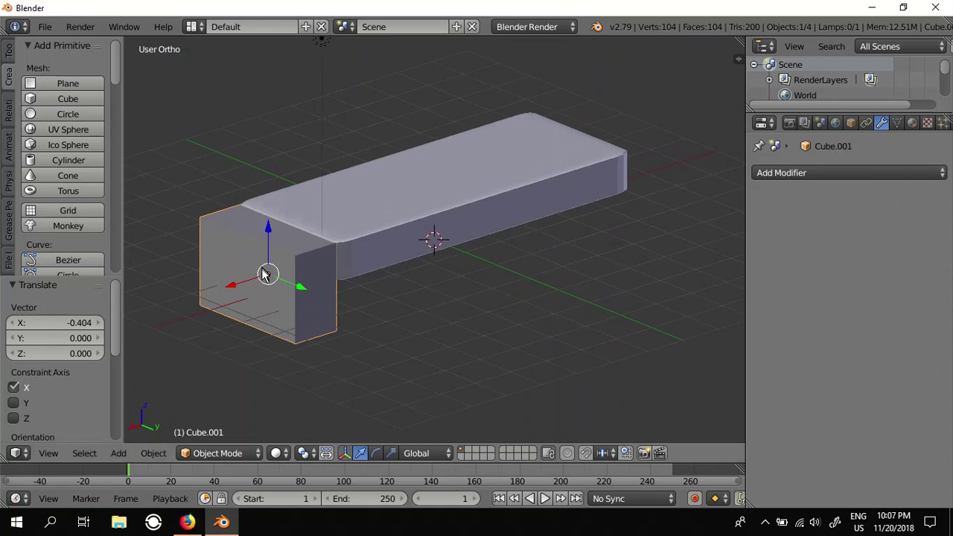
left_click(390, 452)
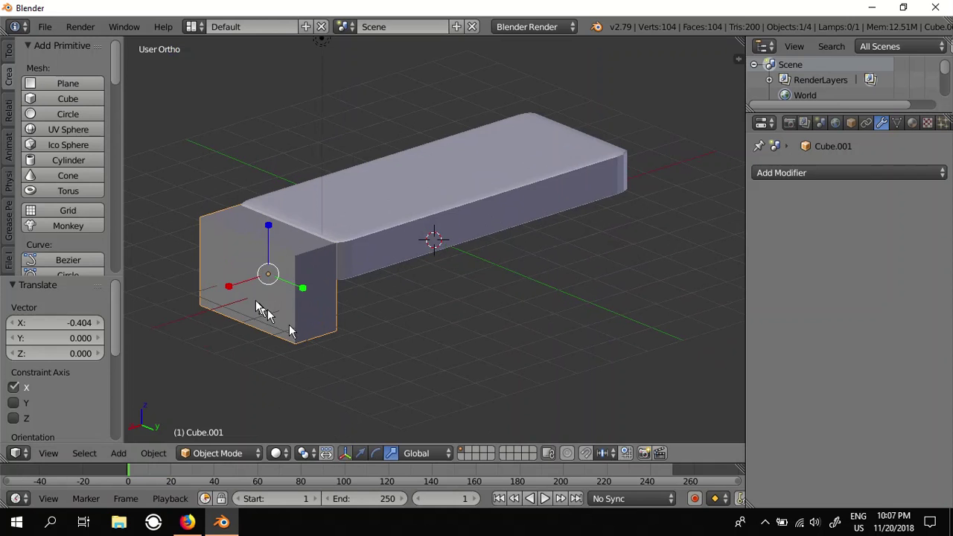
left_click_drag(231, 289, 246, 288)
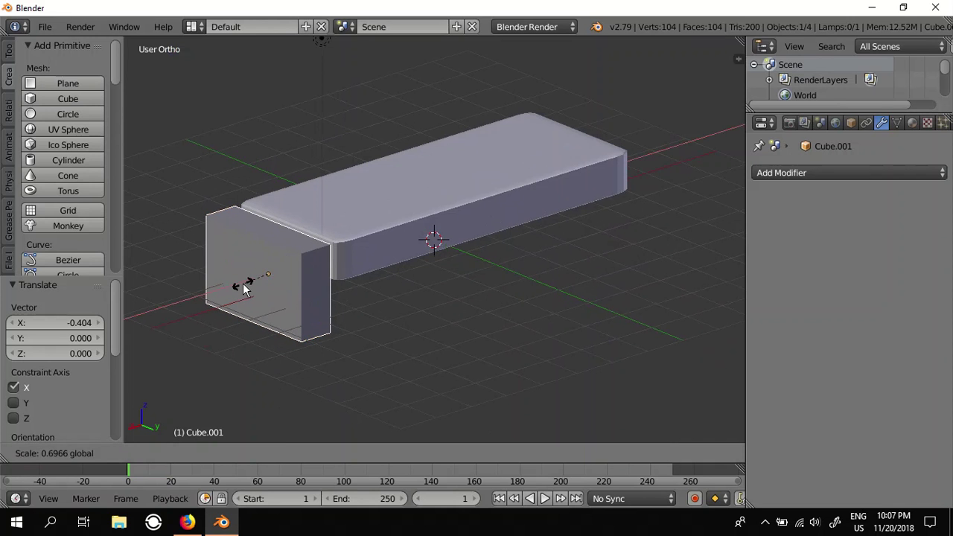
left_click(360, 453)
left_click_drag(243, 283, 252, 286)
Add a 3-segment Bevel modifier to the end block and apply it.
left_click(799, 171)
left_click(643, 221)
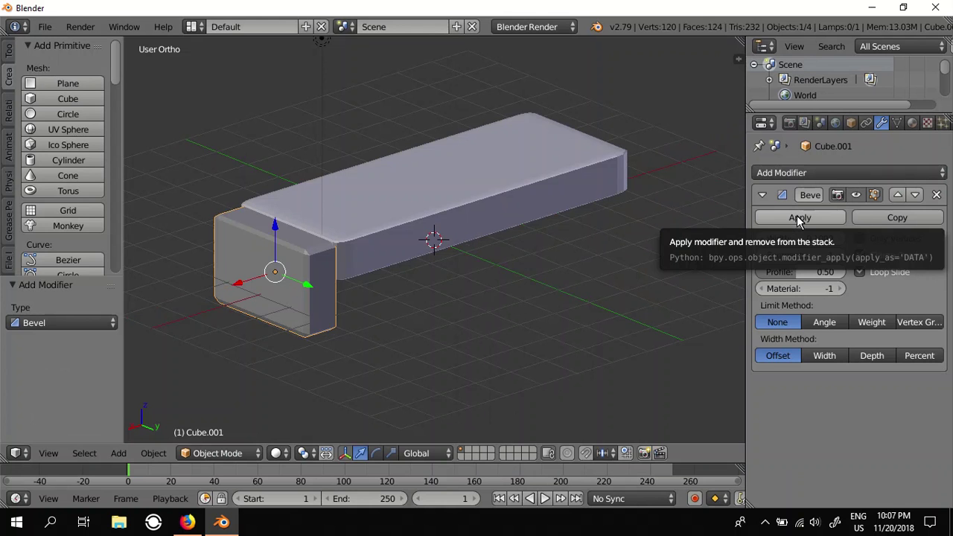
left_click(840, 255)
left_click(840, 256)
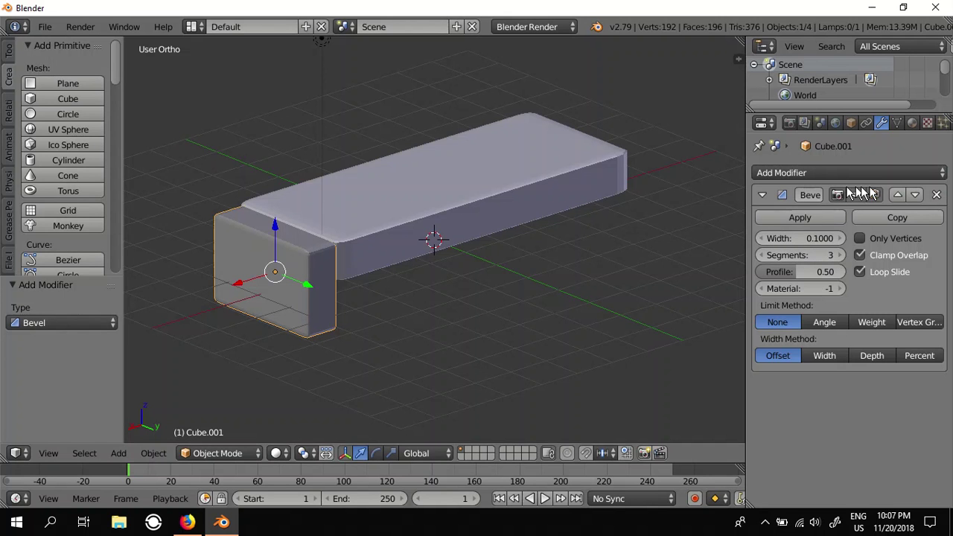
left_click(802, 218)
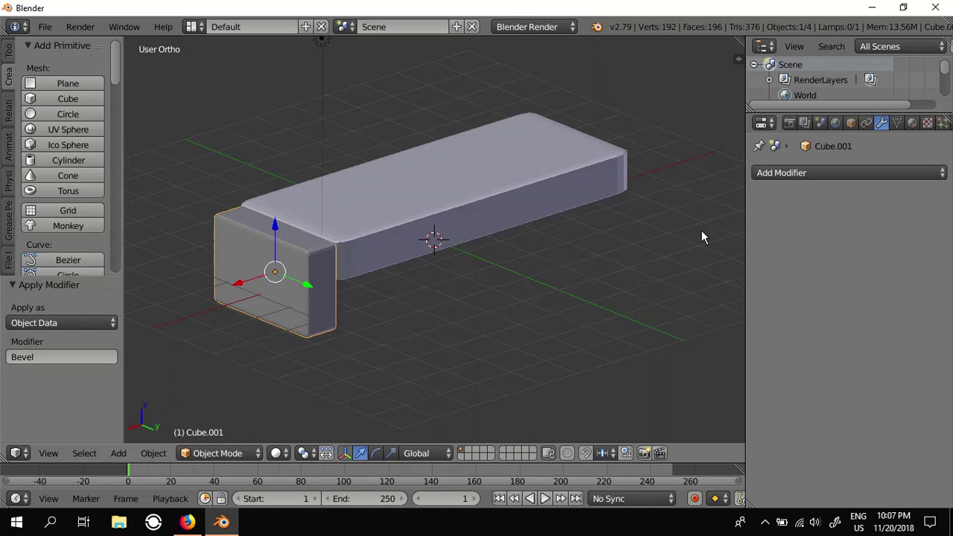
Duplicate the bevelled end block and move the copy -9.107 along X to the far end.
middle_click_drag(645, 340, 590, 359)
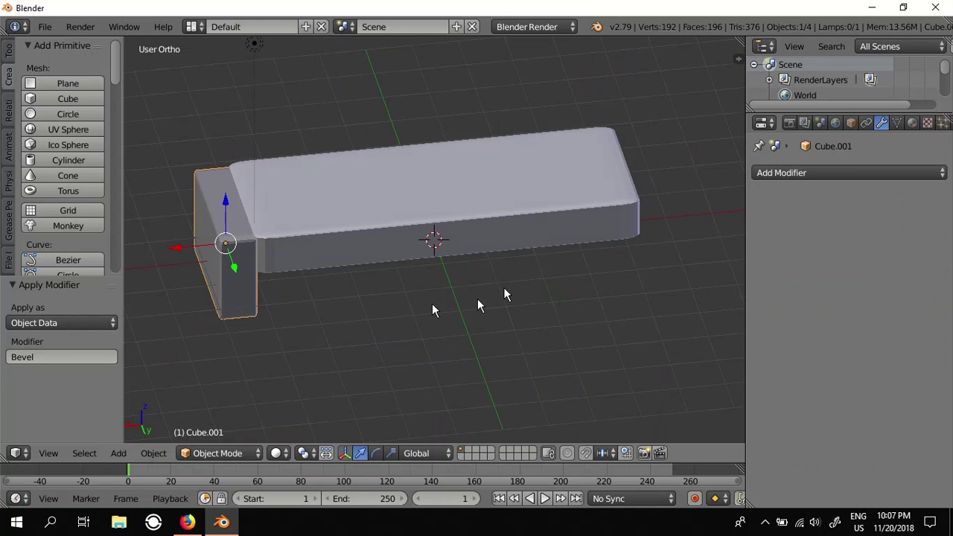
key("shift+d")
right_click(179, 247)
key("g")
key("x")
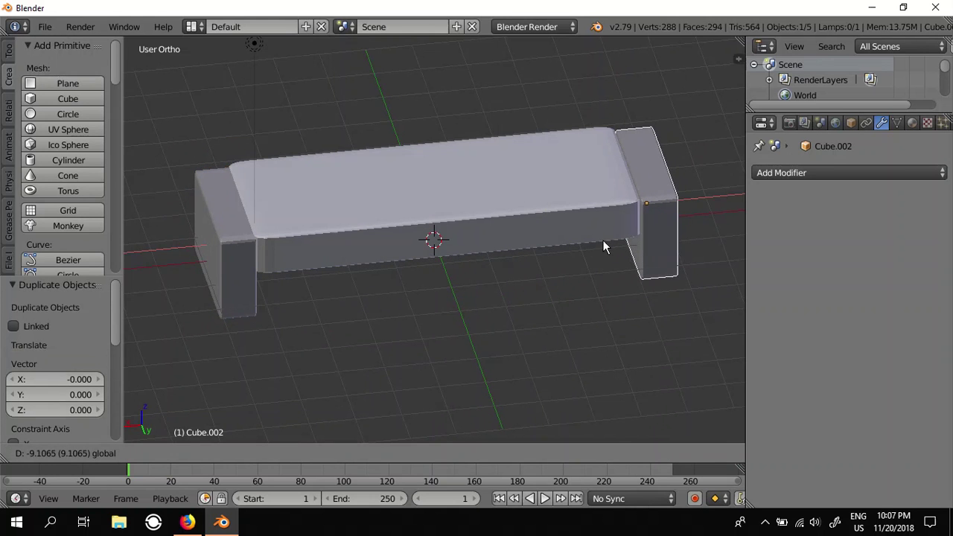
left_click(602, 240)
mouse_move(624, 297)
middle_mouse_down()
mouse_move(547, 258)
mouse_move(585, 276)
middle_mouse_up()
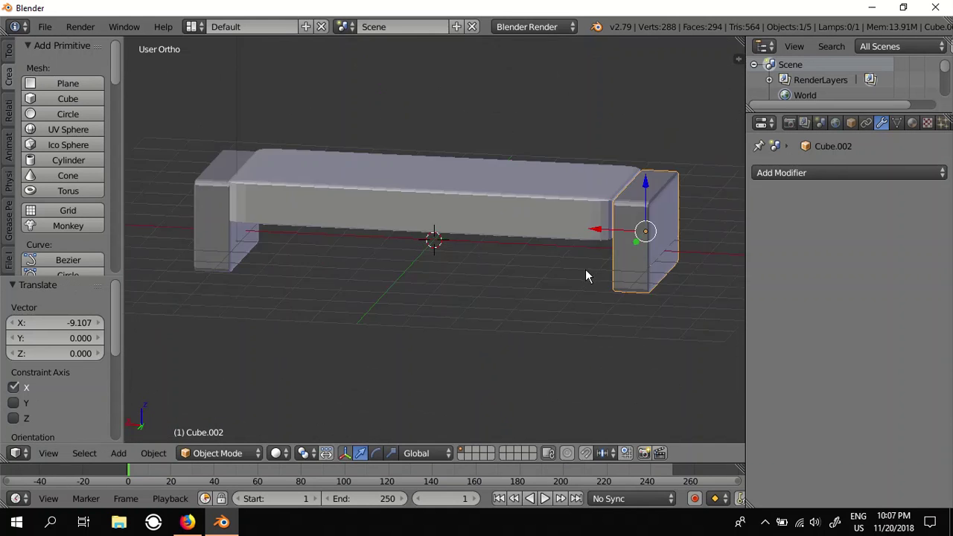
left_click(187, 522)
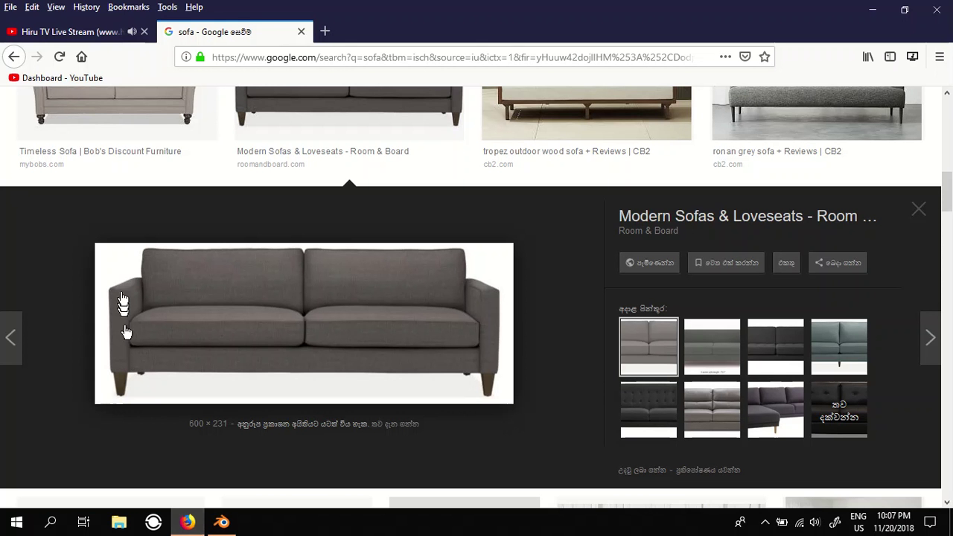
left_click(212, 526)
mouse_move(333, 335)
middle_mouse_down()
mouse_move(277, 323)
mouse_move(302, 337)
mouse_move(245, 307)
middle_mouse_up()
Add a new cube, raise it onto the seat top, and flatten it to 0.357 scale.
left_click(45, 101)
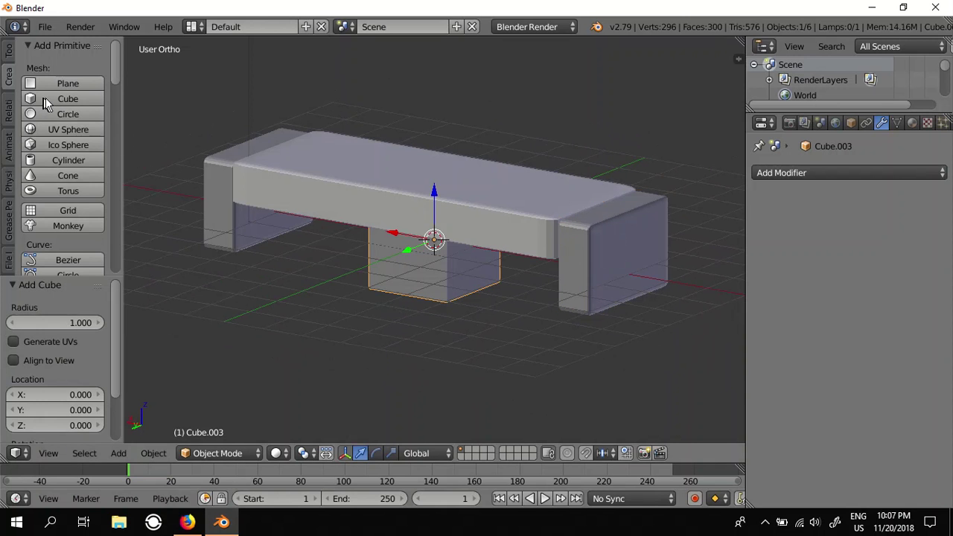
left_click_drag(435, 180, 425, 68)
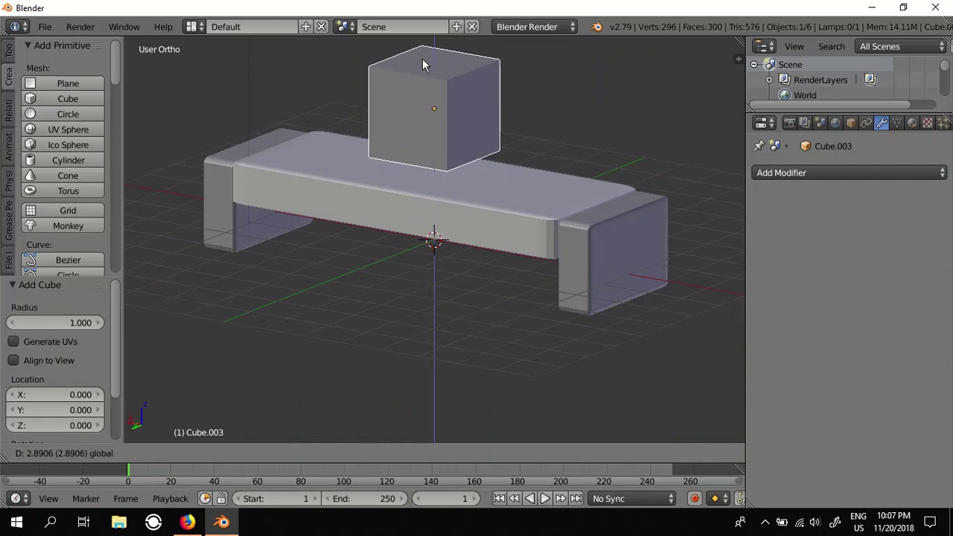
mouse_move(375, 209)
middle_mouse_down()
mouse_move(404, 238)
mouse_move(392, 241)
middle_mouse_up()
left_click(390, 453)
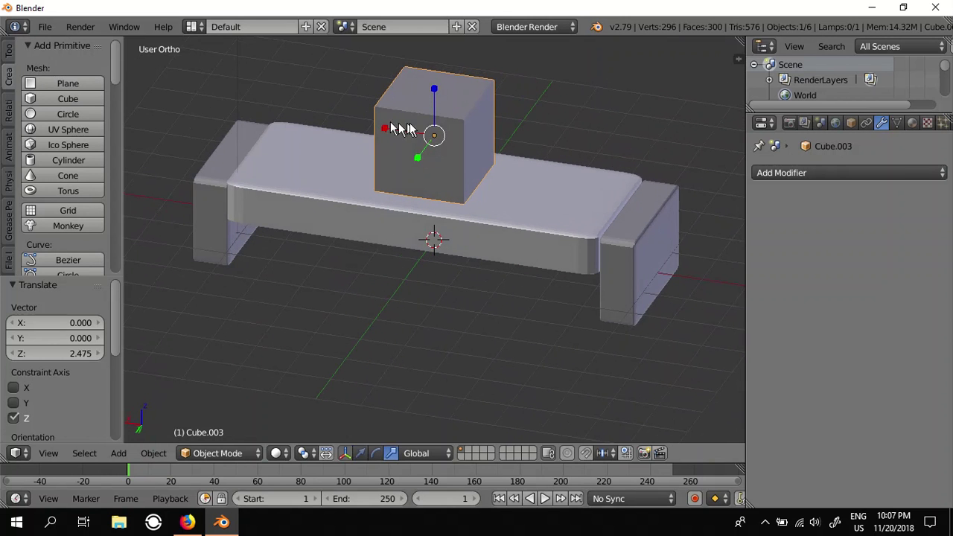
left_click_drag(436, 93, 436, 125)
mouse_move(444, 206)
middle_mouse_down()
mouse_move(395, 201)
mouse_move(349, 181)
mouse_move(396, 192)
middle_mouse_up()
scroll(374, 178, "up", 3)
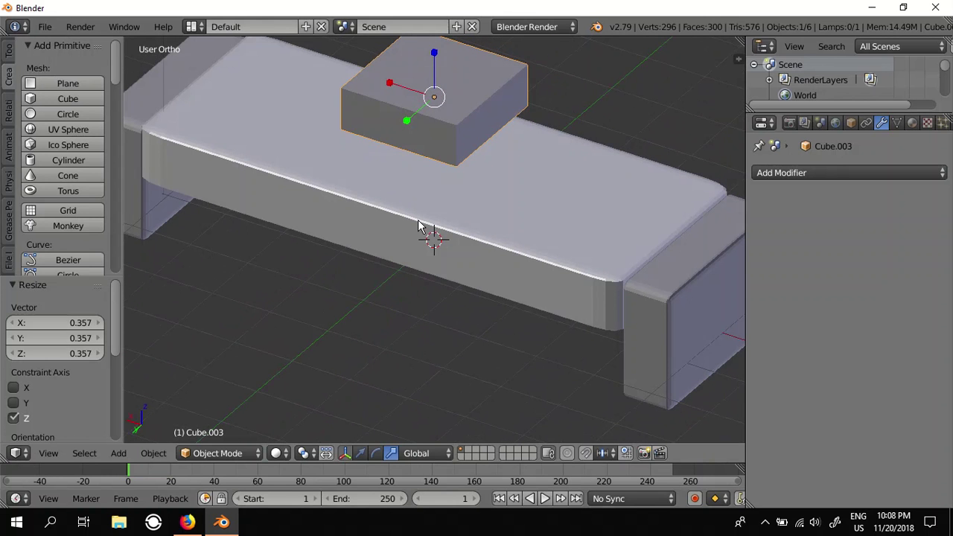
middle_click_drag(440, 211, 413, 300)
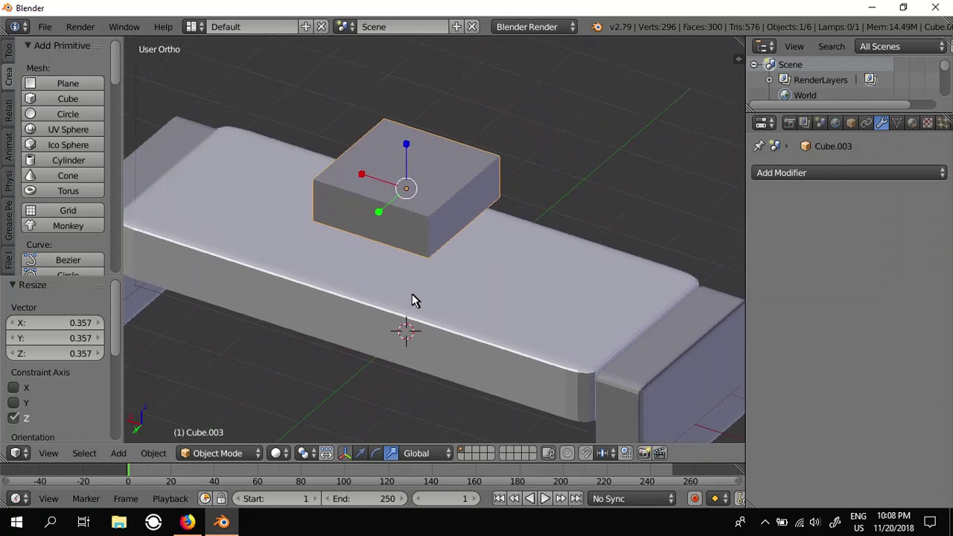
left_click(232, 453)
Move the cushion cube 2.018 along X toward one end of the seat.
left_click(359, 452)
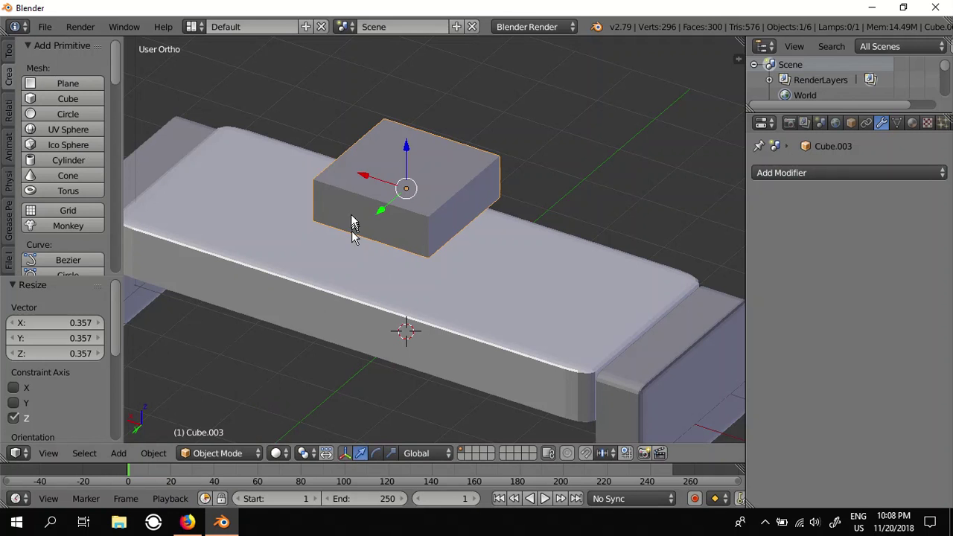
left_click_drag(370, 183, 252, 145)
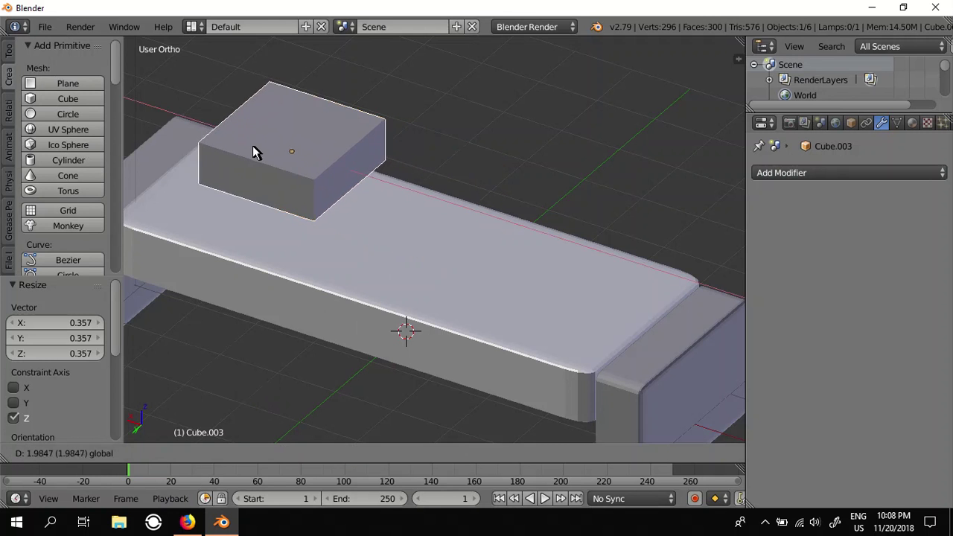
left_click(188, 523)
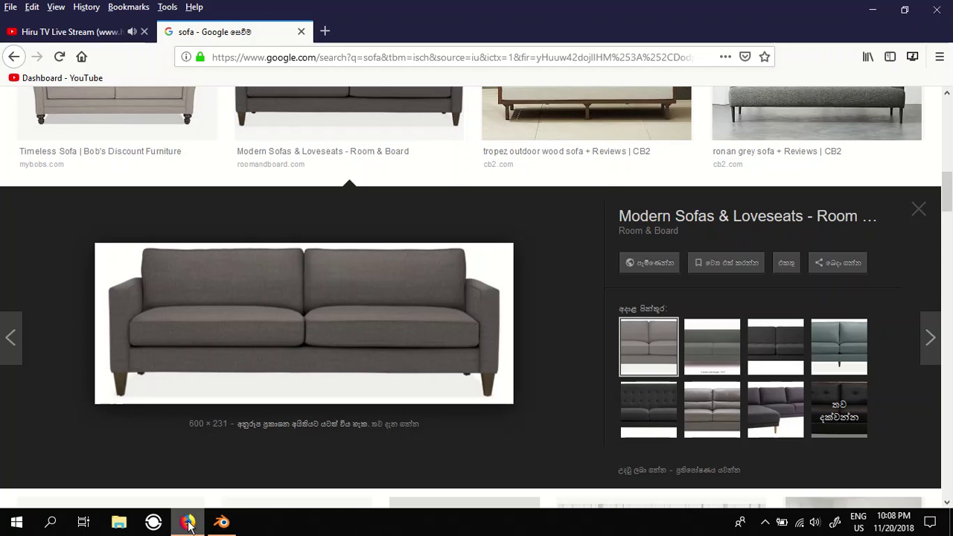
left_click(187, 522)
key("g")
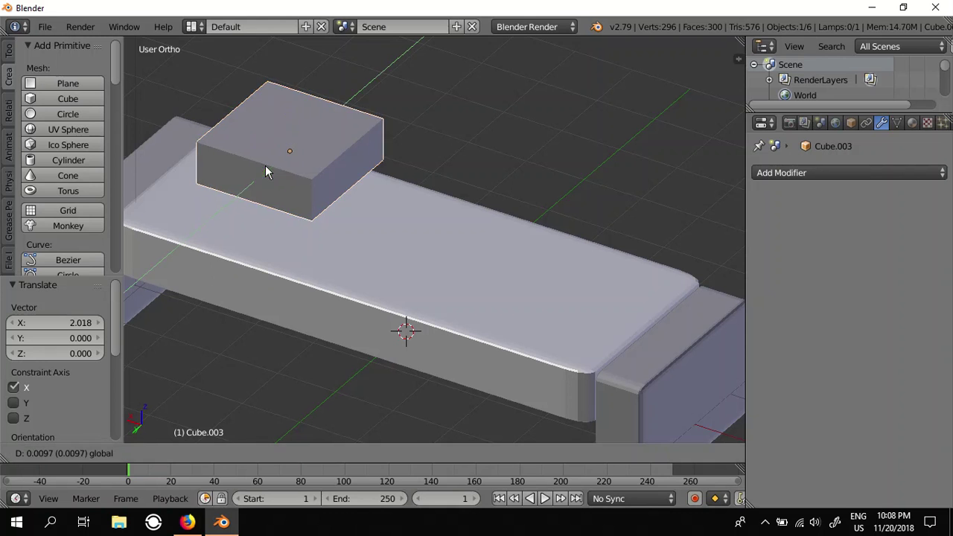
Reposition the cushion cube, enlarge it uniformly, and stretch it along X.
left_click(211, 198)
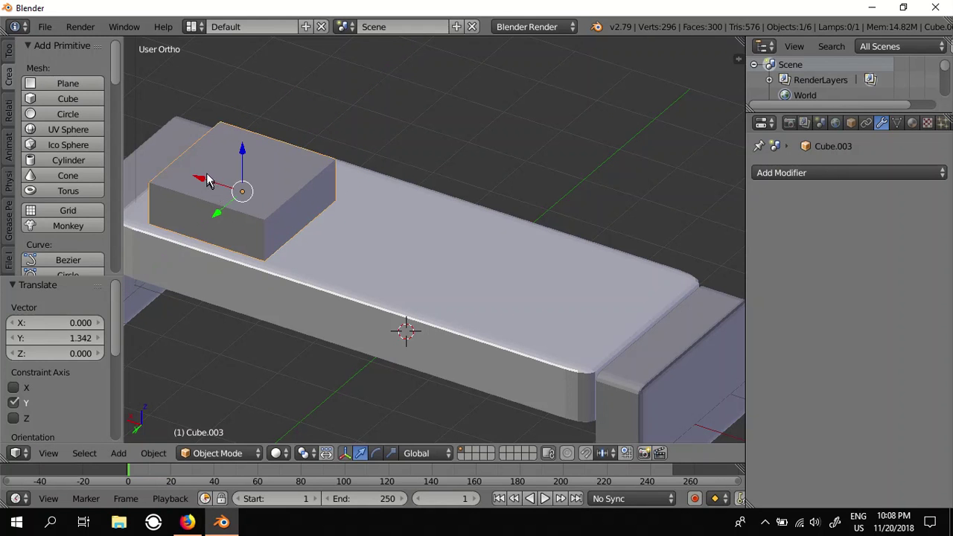
mouse_move(207, 173)
left_mouse_down()
mouse_move(183, 175)
mouse_move(198, 199)
left_mouse_up()
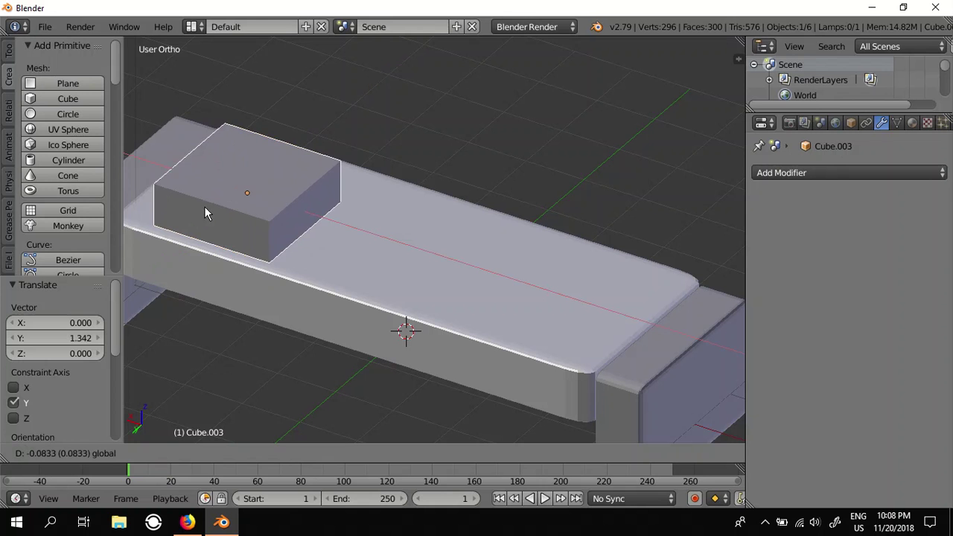
left_click_drag(198, 201, 255, 207)
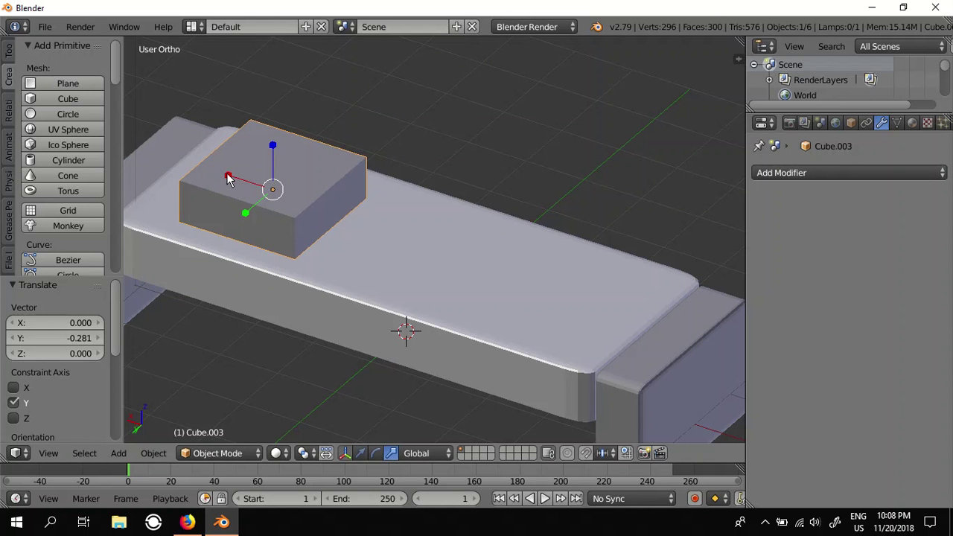
key("s")
left_click(201, 164)
key("s")
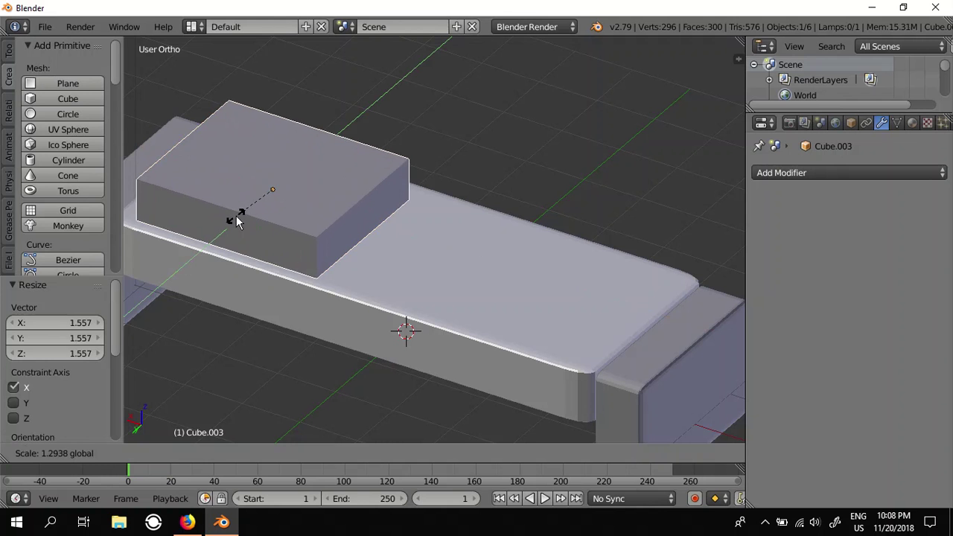
left_click(232, 224)
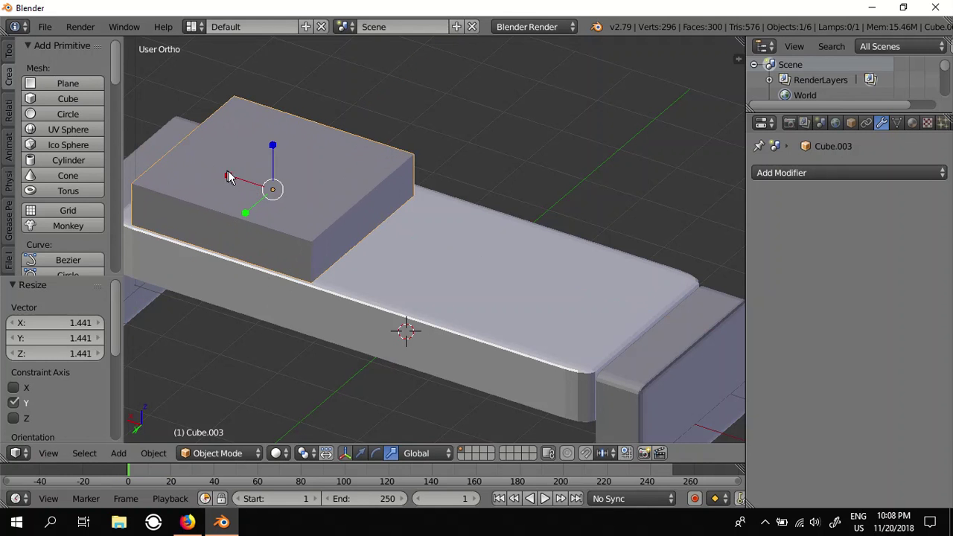
left_click_drag(228, 177, 224, 176)
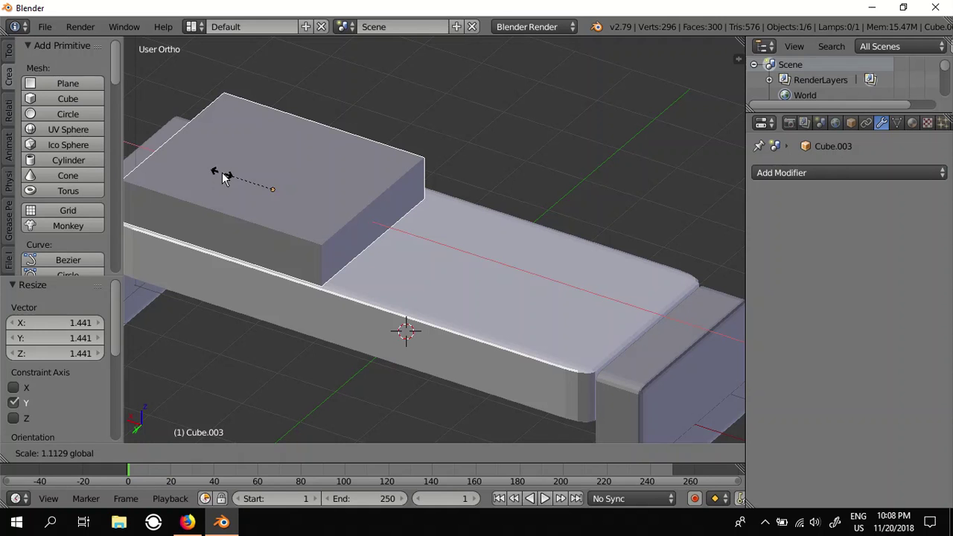
Fine-tune the cushion's size and X position, ending -0.223 along X.
left_click(360, 453)
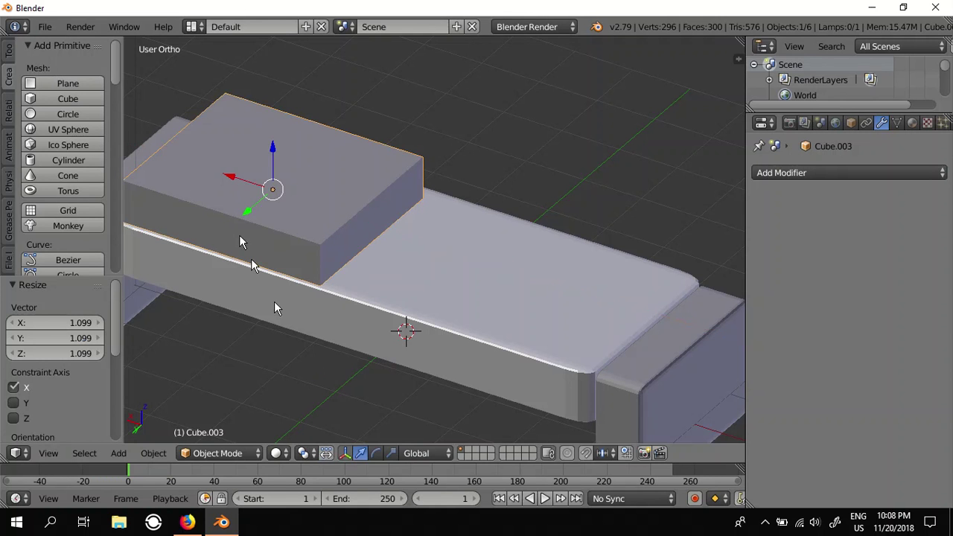
mouse_move(228, 176)
left_mouse_down()
mouse_move(230, 191)
mouse_move(431, 272)
mouse_move(211, 197)
left_mouse_up()
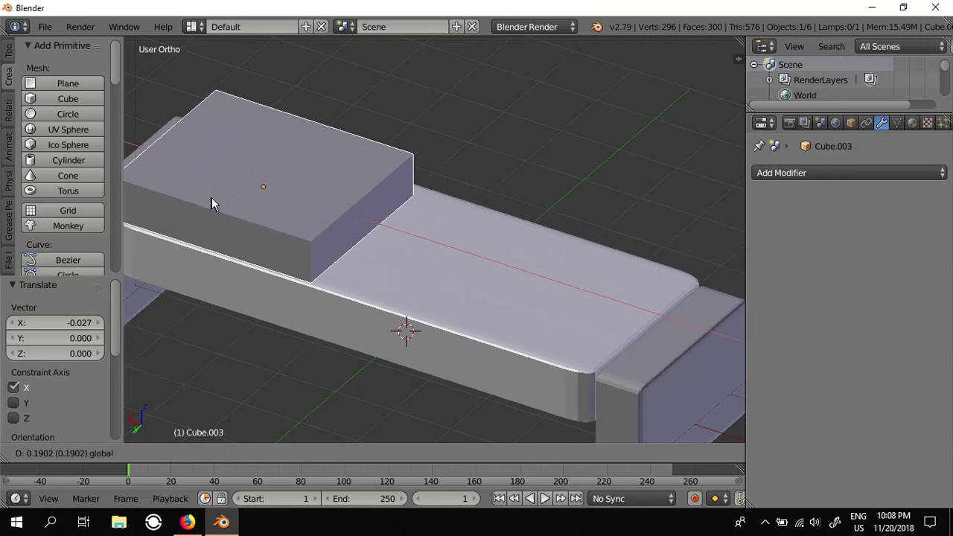
left_click_drag(211, 197, 218, 199)
left_click(390, 453)
left_click_drag(225, 181, 218, 175)
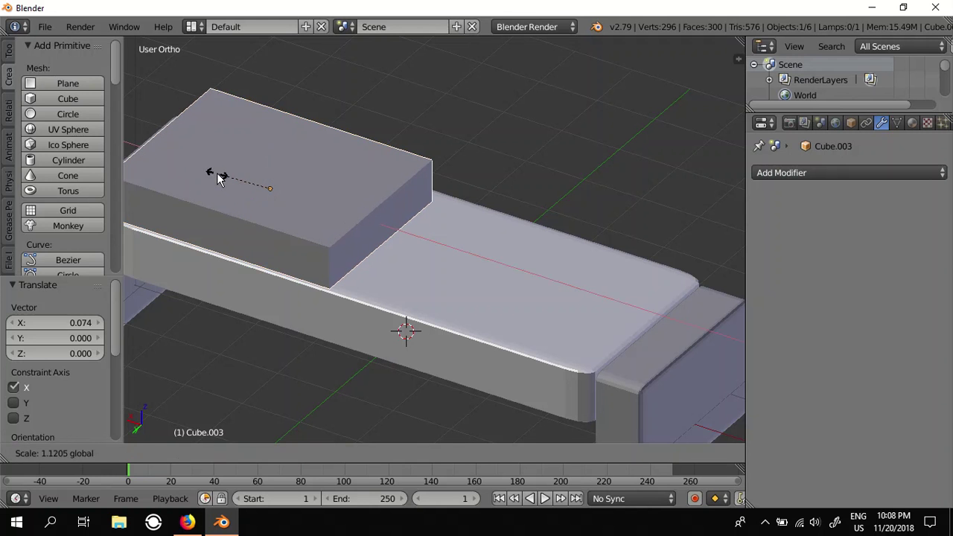
left_click(362, 455)
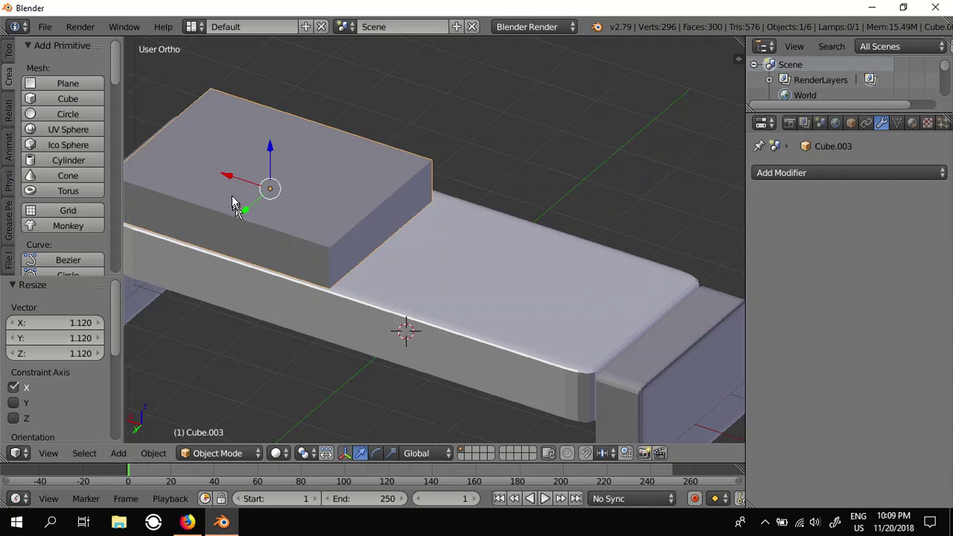
left_click_drag(230, 176, 237, 194)
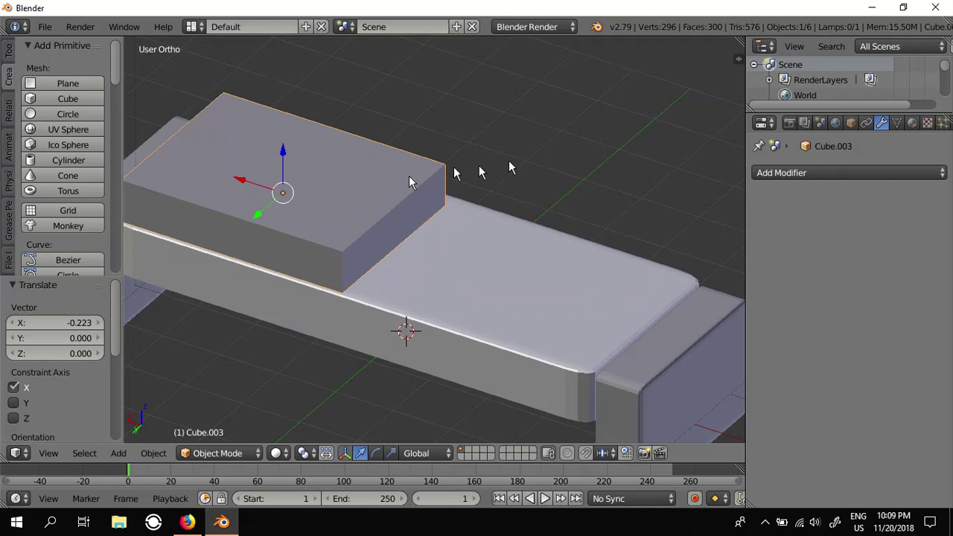
Add a Bevel modifier (0.1 width, 1 segment) to the cushion block.
left_click(770, 173)
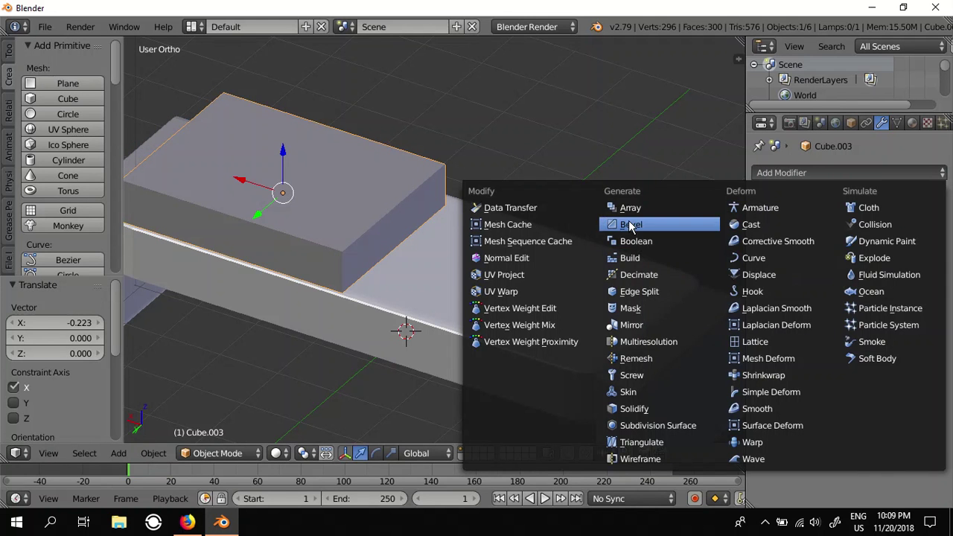
left_click(631, 225)
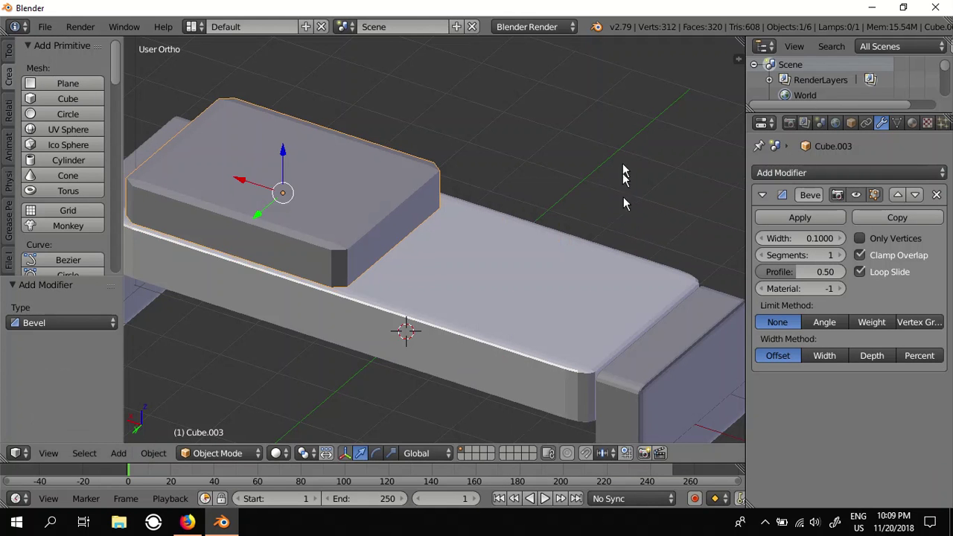
mouse_move(589, 199)
middle_mouse_down()
mouse_move(617, 238)
mouse_move(644, 213)
middle_mouse_up()
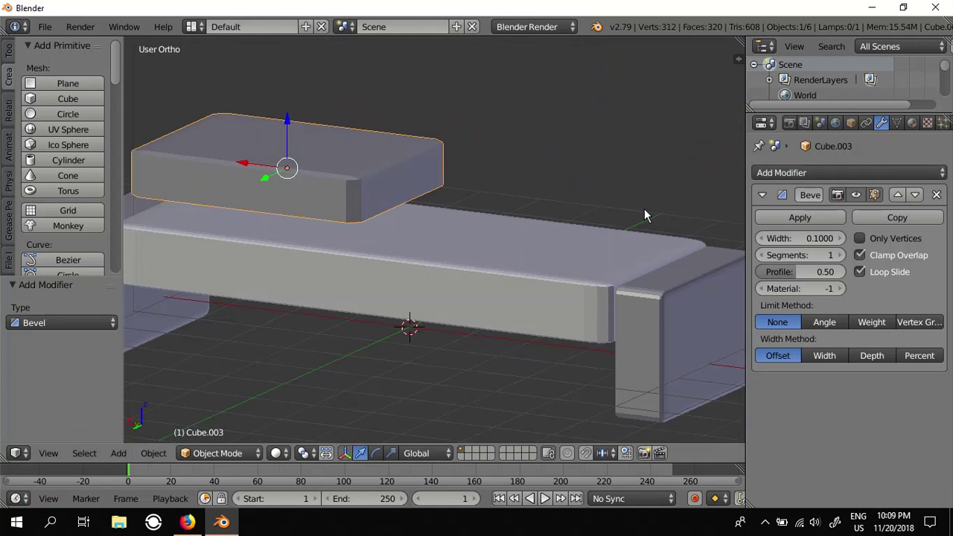
left_click(187, 522)
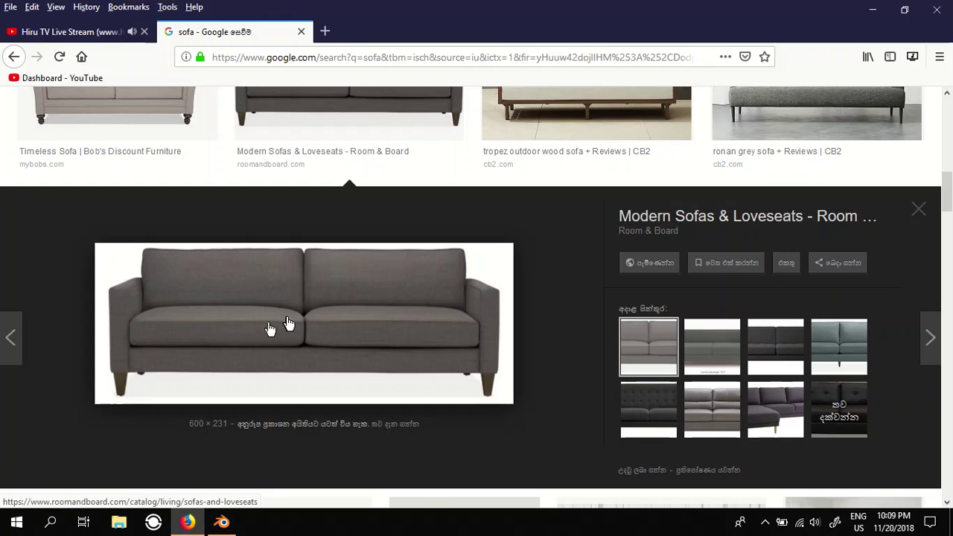
left_click(221, 521)
mouse_move(372, 251)
middle_mouse_down()
mouse_move(351, 248)
mouse_move(395, 275)
mouse_move(451, 215)
middle_mouse_up()
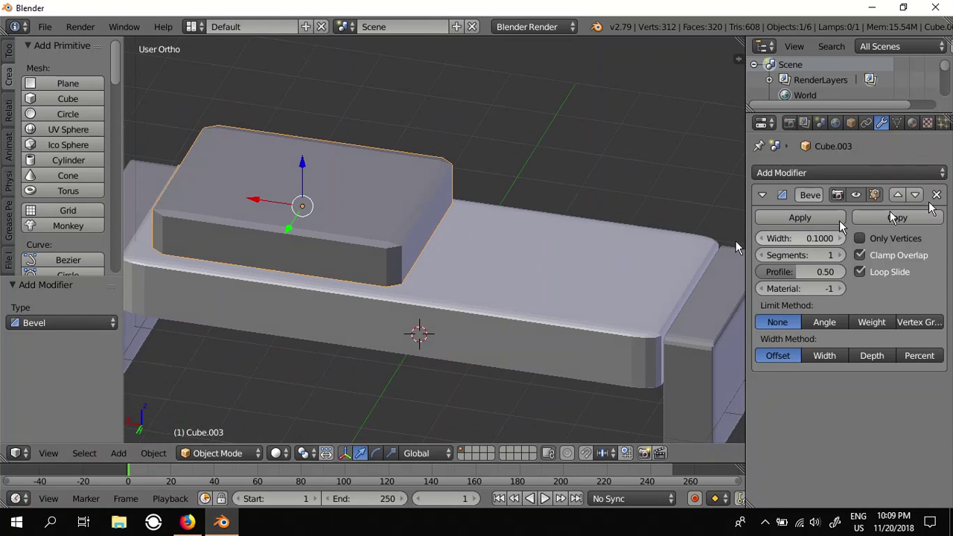
Raise the cushion's bevel to 2 segments and inspect it in Edit Mode face select.
left_click(839, 256)
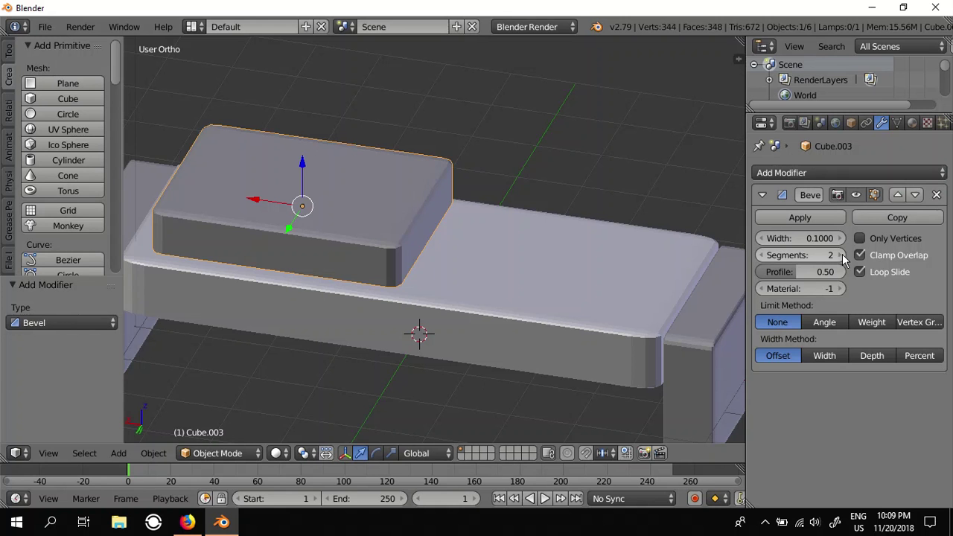
mouse_move(613, 297)
middle_mouse_down()
mouse_move(578, 283)
mouse_move(602, 282)
mouse_move(484, 296)
mouse_move(530, 320)
middle_mouse_up()
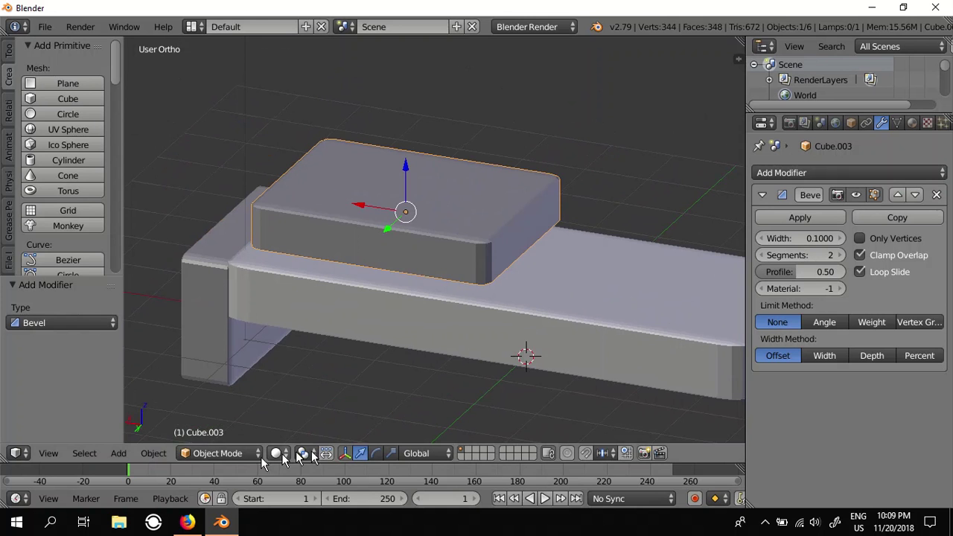
left_click(233, 452)
left_click(223, 418)
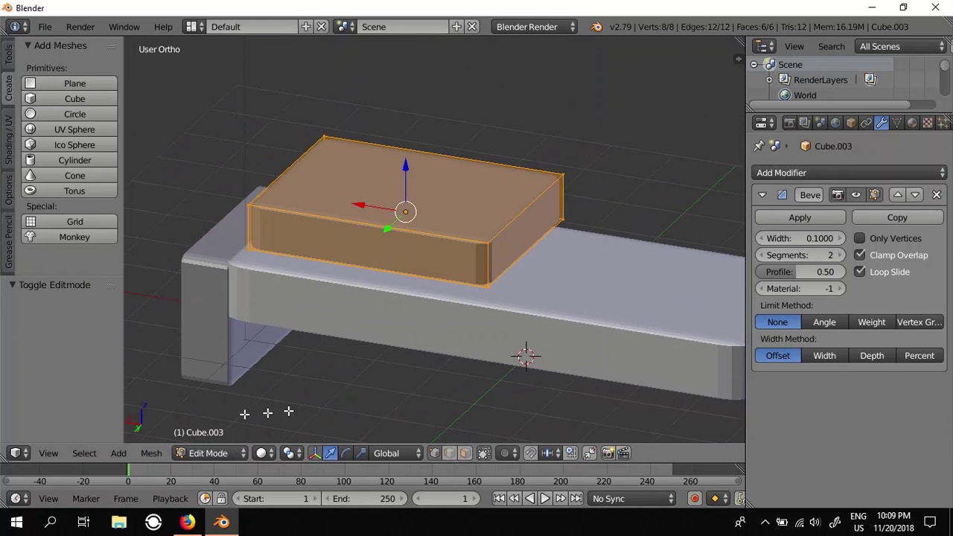
middle_click_drag(416, 380, 389, 374)
left_click(465, 453)
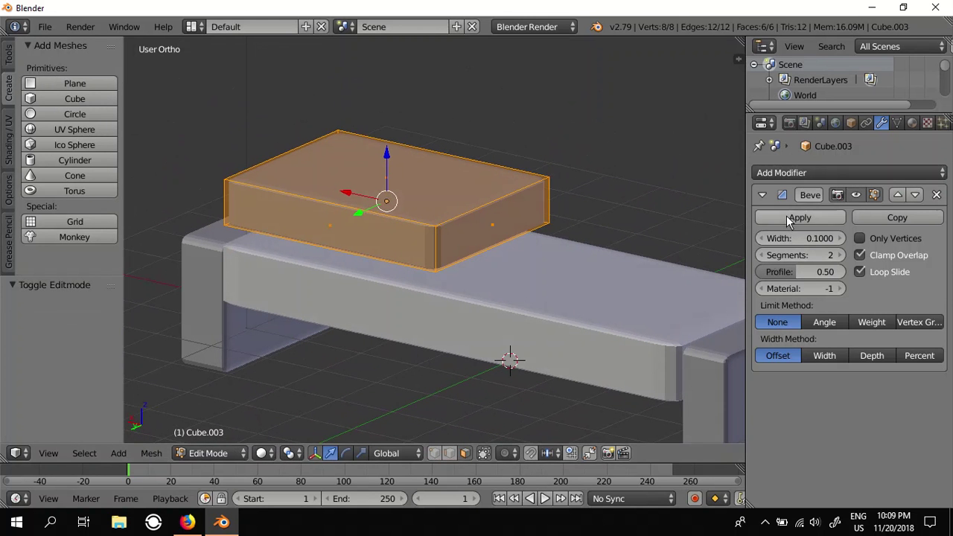
Back in Object Mode, apply the bevel to the cushion mesh, then re-enter Edit Mode.
left_click(236, 455)
left_click(213, 434)
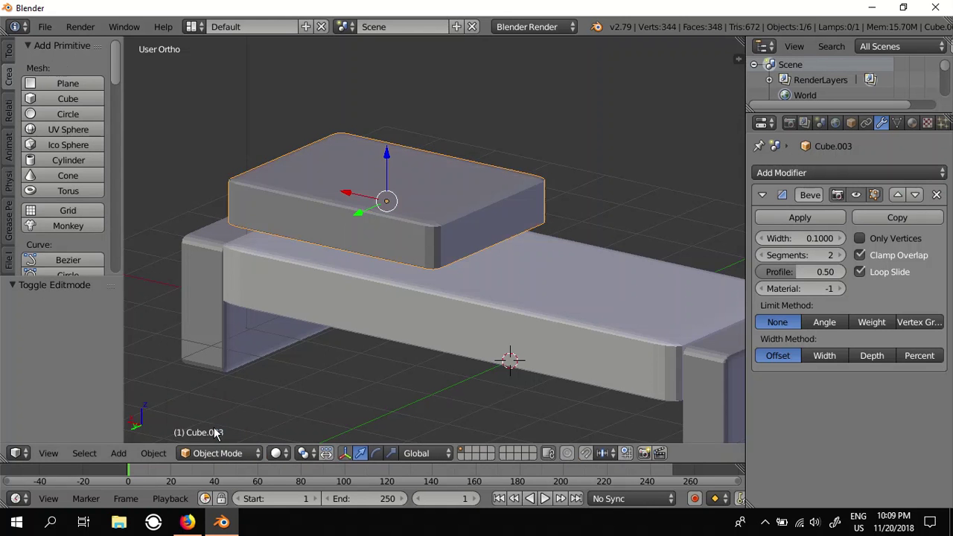
left_click(805, 218)
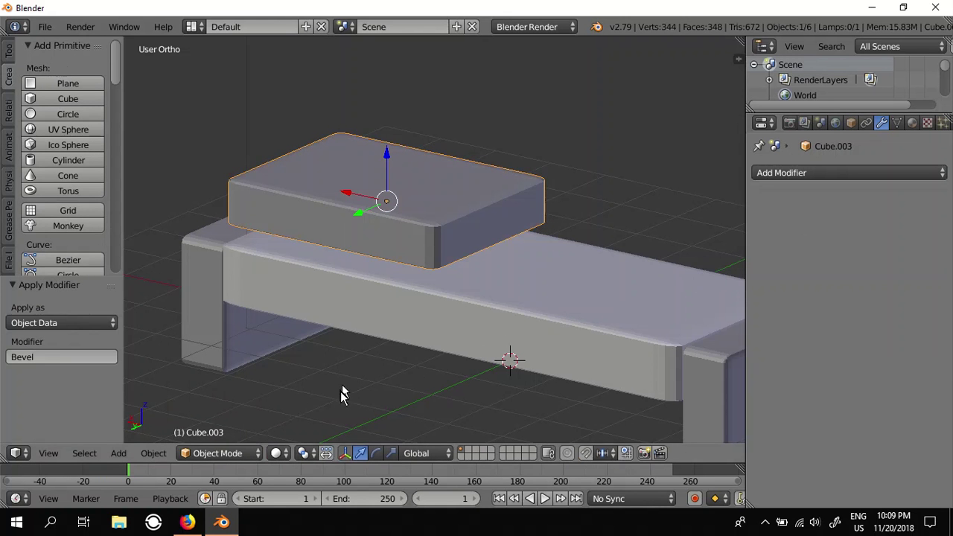
left_click(243, 454)
left_click(217, 418)
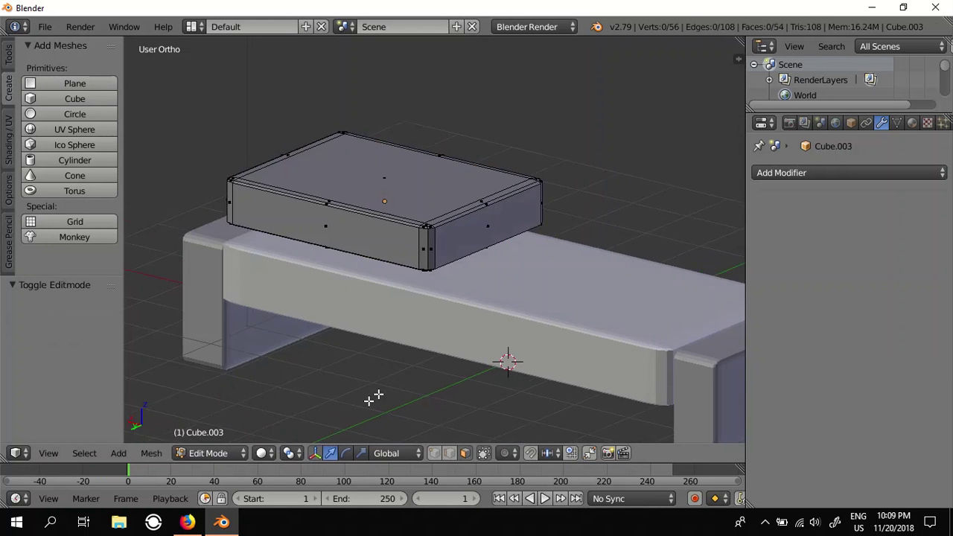
Inset the cushion's top face and shift it 0.035 along Z to form a shallow recess.
middle_click_drag(372, 395, 424, 262)
right_click(414, 217)
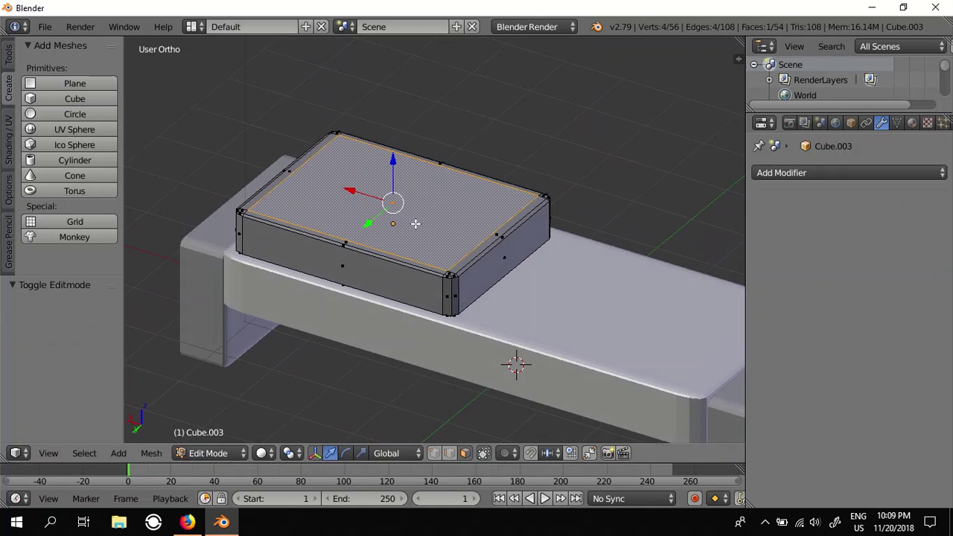
key("i")
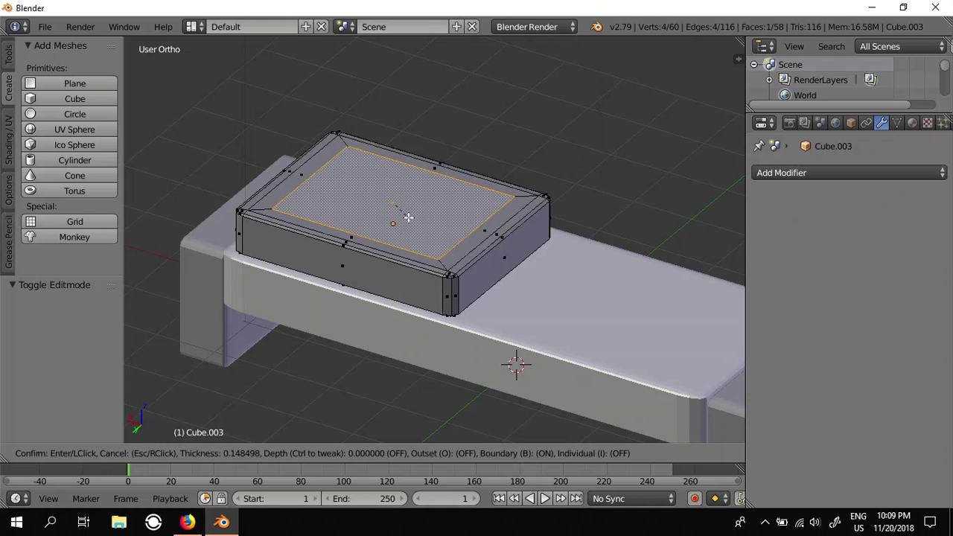
left_click(409, 217)
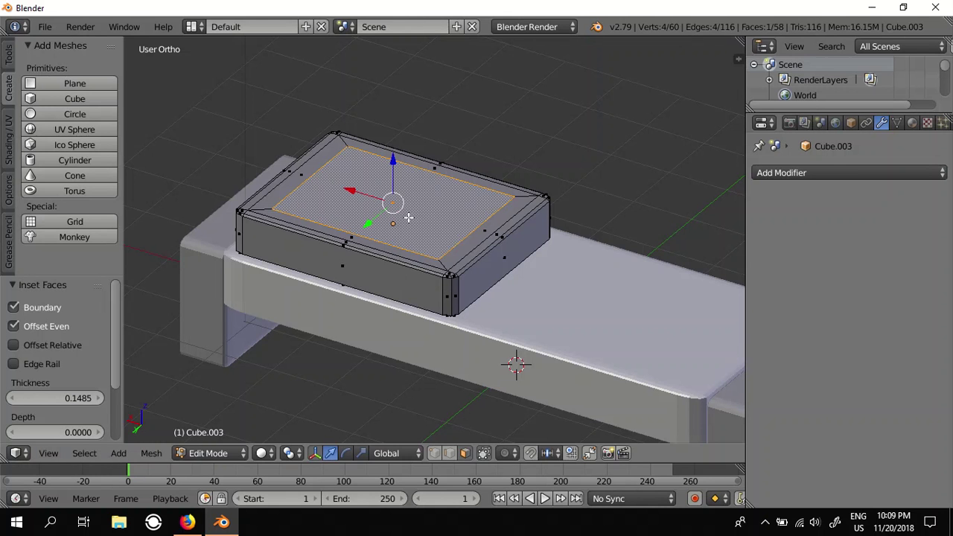
left_click_drag(391, 163, 391, 160)
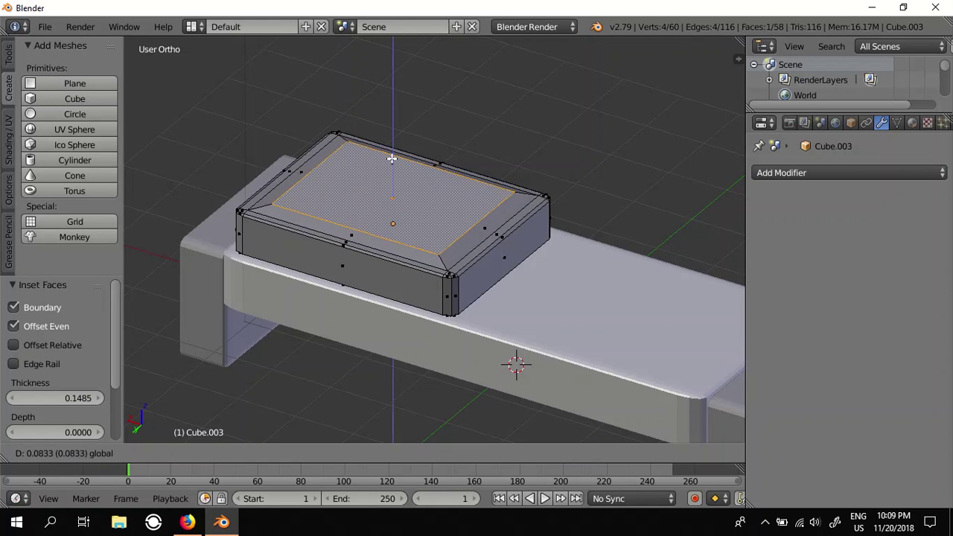
left_click_drag(391, 159, 392, 155)
mouse_move(392, 155)
middle_mouse_down()
mouse_move(355, 191)
mouse_move(421, 167)
middle_mouse_up()
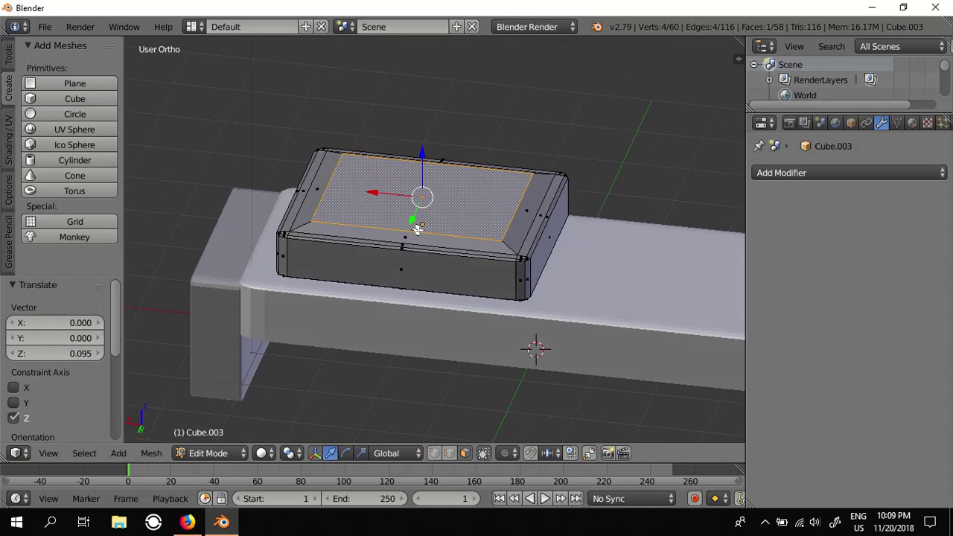
left_click_drag(415, 155, 413, 158)
mouse_move(413, 158)
middle_mouse_down()
mouse_move(410, 180)
mouse_move(476, 267)
middle_mouse_up()
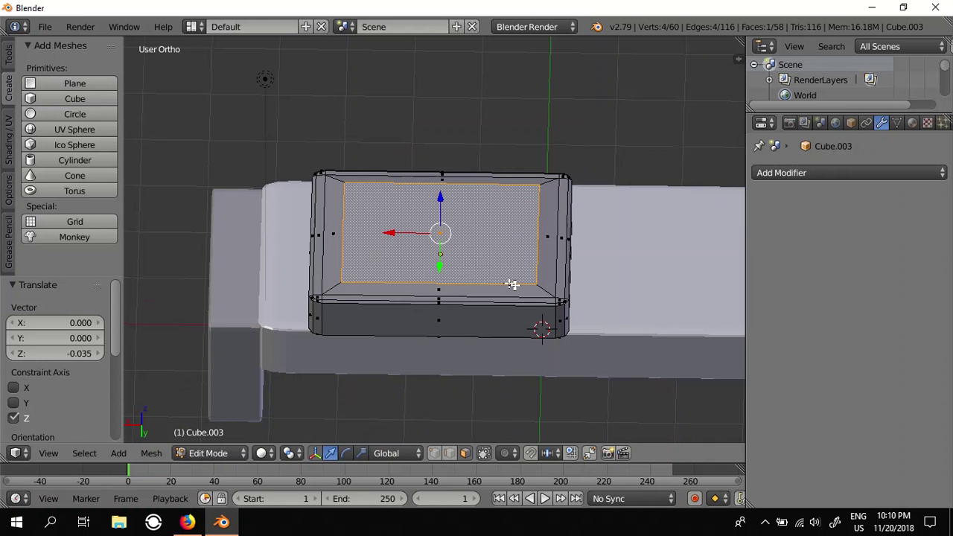
Return the cushion to Object Mode.
middle_click_drag(512, 320, 436, 273)
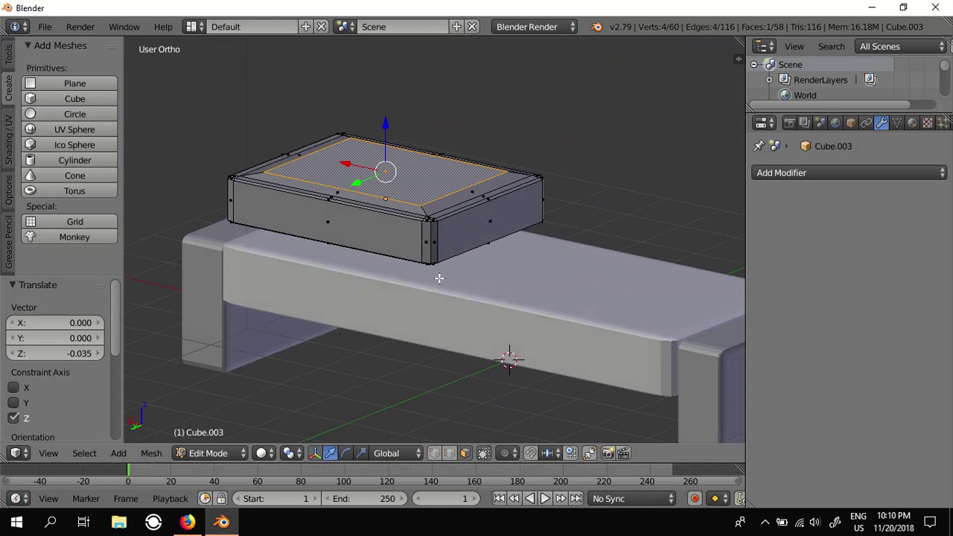
left_click(223, 447)
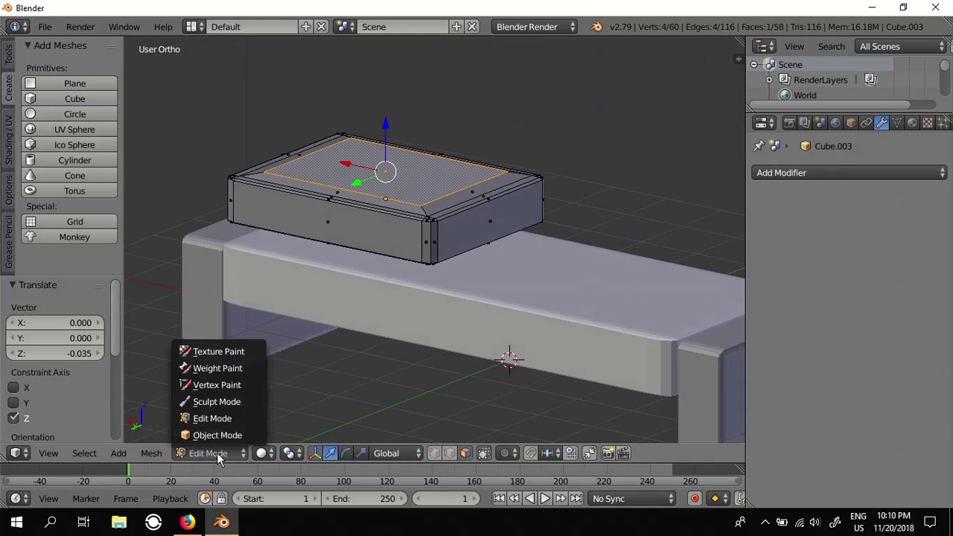
left_click(213, 434)
mouse_move(245, 425)
middle_mouse_down()
mouse_move(349, 350)
mouse_move(370, 366)
middle_mouse_up()
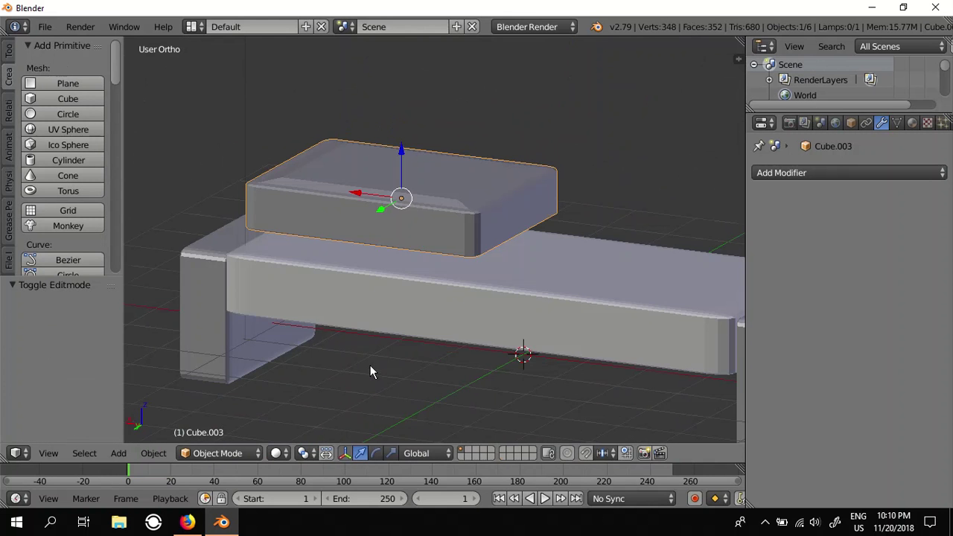
Set the cushion to smooth shading.
left_click(8, 52)
scroll(54, 178, "down", 3)
left_click(41, 181)
mouse_move(381, 272)
middle_mouse_down()
mouse_move(349, 253)
mouse_move(387, 292)
mouse_move(323, 285)
mouse_move(372, 295)
mouse_move(348, 212)
middle_mouse_up()
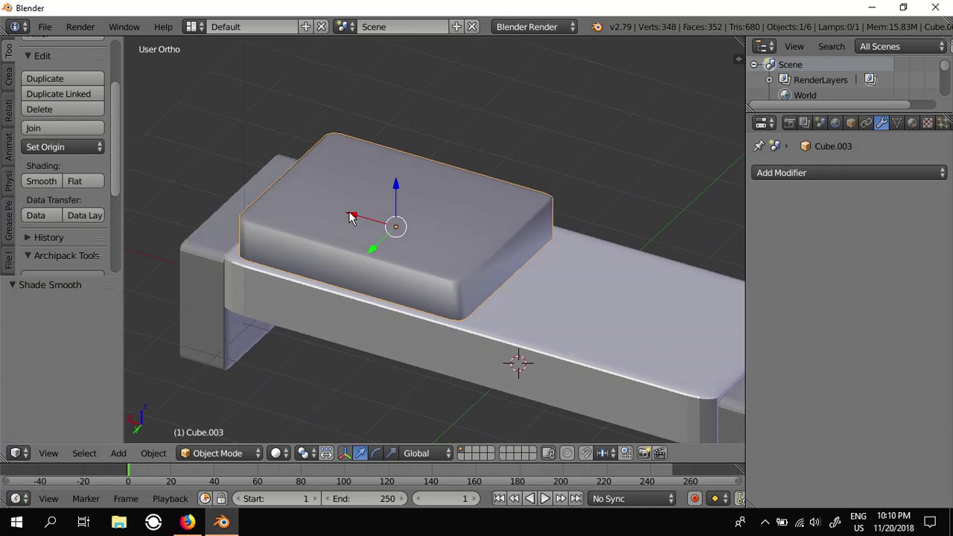
Duplicate the cushion and place the copy beside the first along X.
key("shift+d")
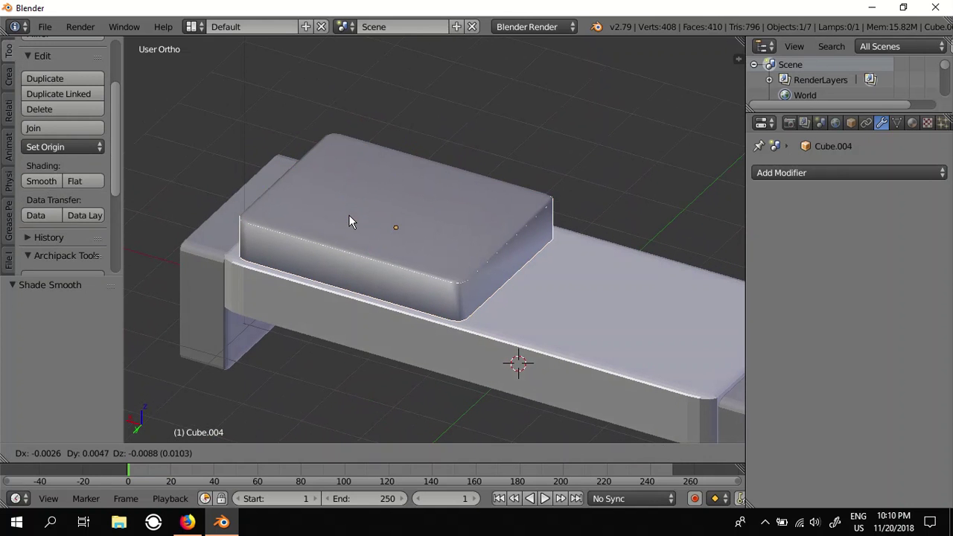
left_click(349, 216)
key("g")
key("x")
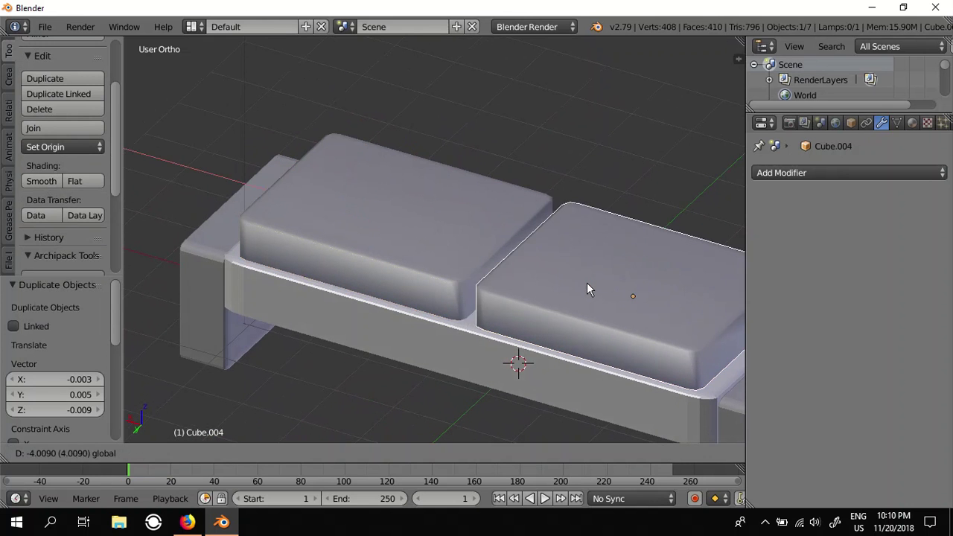
left_click(573, 289)
scroll(573, 297, "down", 2)
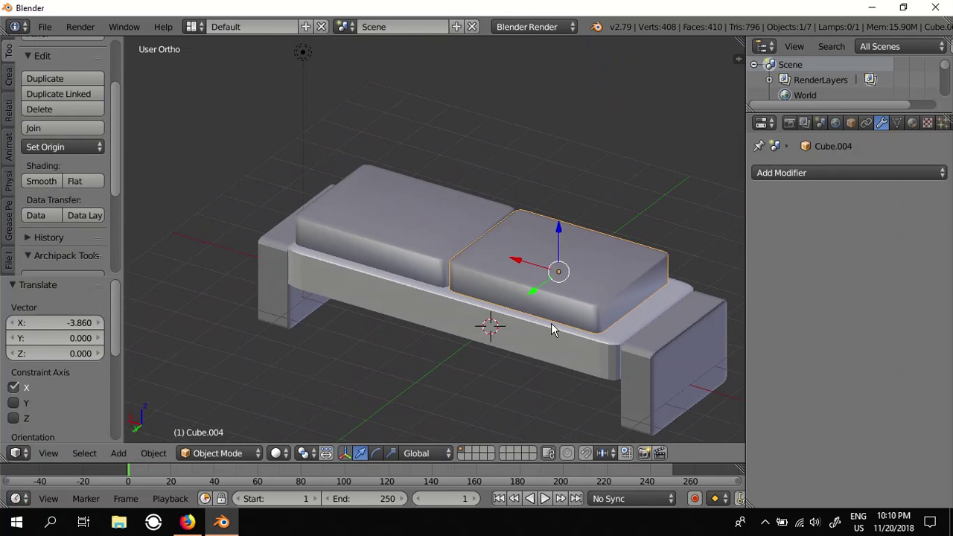
key("g")
key("x")
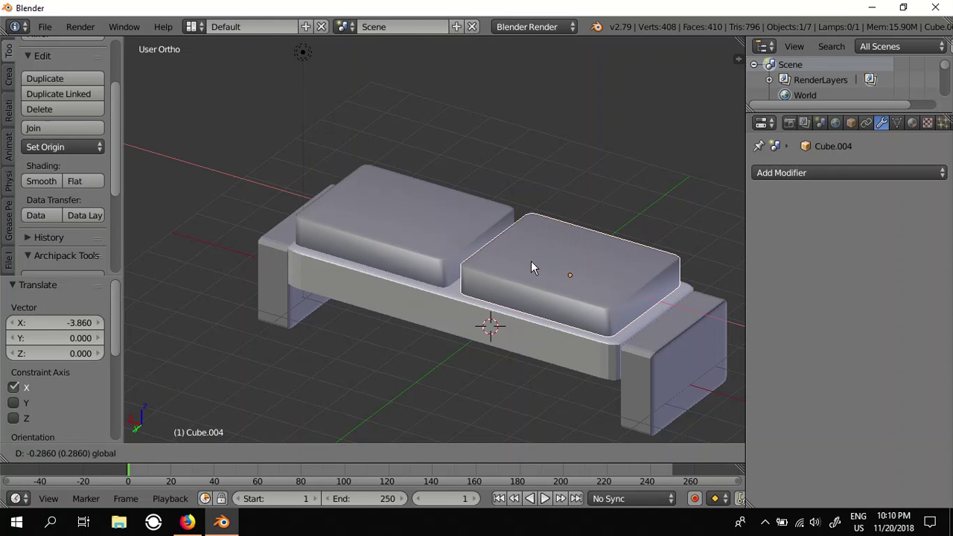
left_click(509, 261)
Nudge the left cushion along X to even out the pair.
right_click(410, 240)
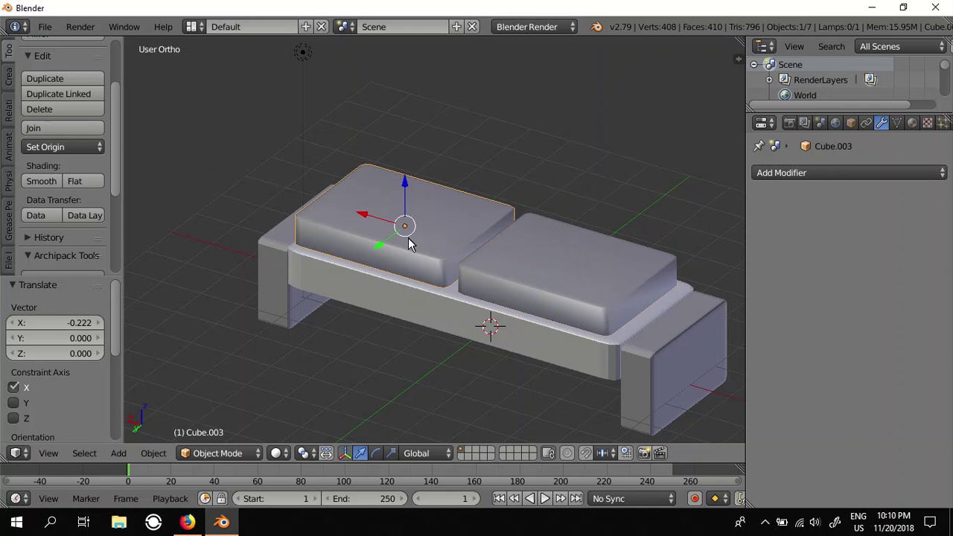
key("g")
key("x")
left_click(371, 224)
mouse_move(361, 336)
middle_mouse_down()
mouse_move(372, 340)
mouse_move(381, 316)
middle_mouse_up()
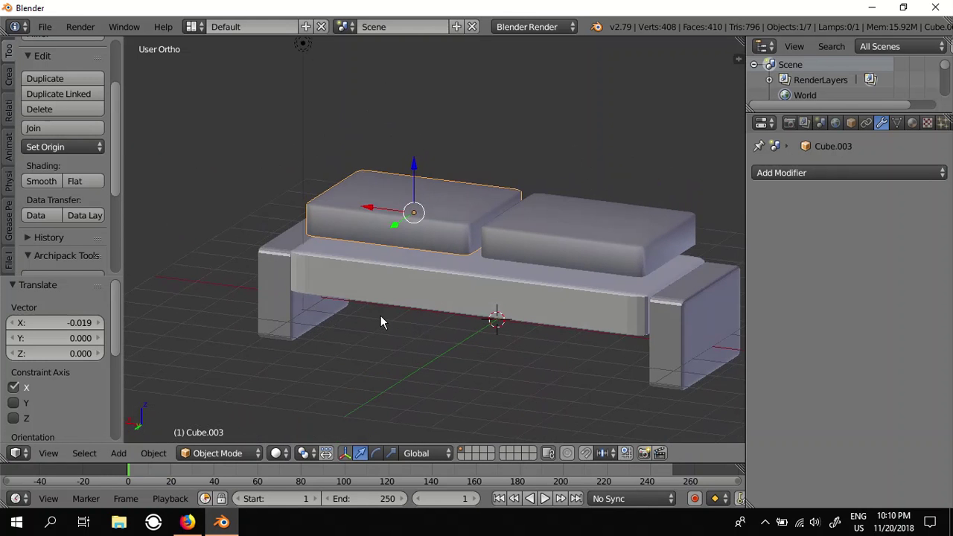
Lower both cushions 0.325 along Z and compare with the reference sofa photo.
right_click(514, 251, "shift")
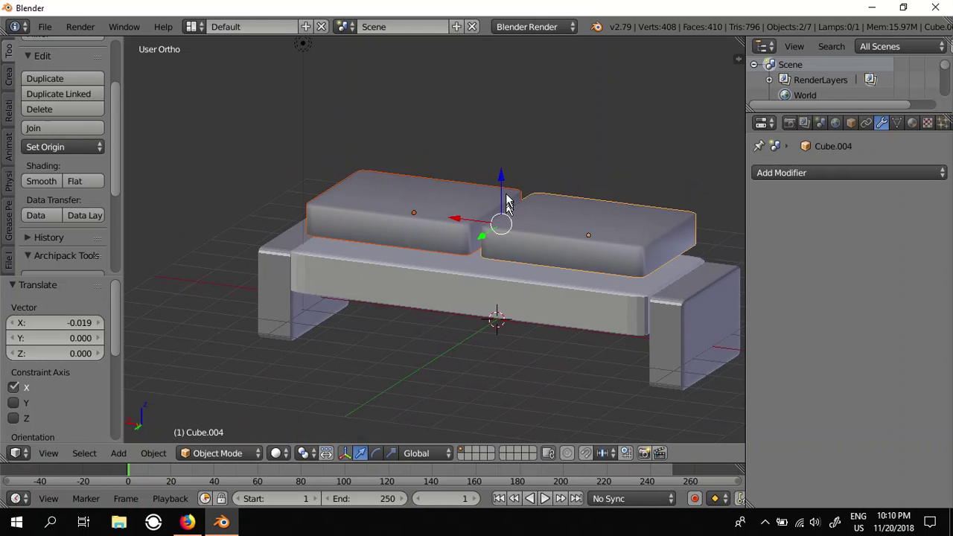
key("g")
key("z")
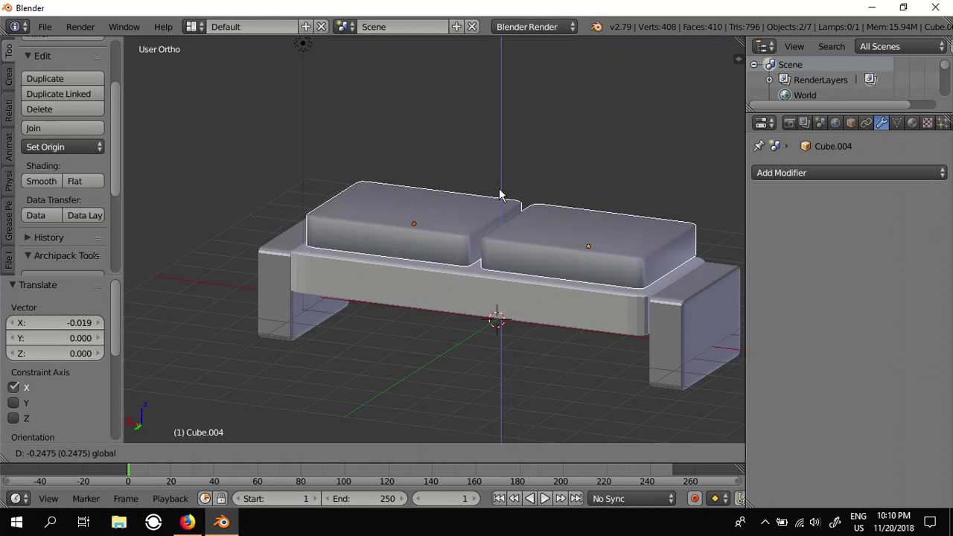
left_click(499, 199)
middle_click_drag(504, 282, 484, 297)
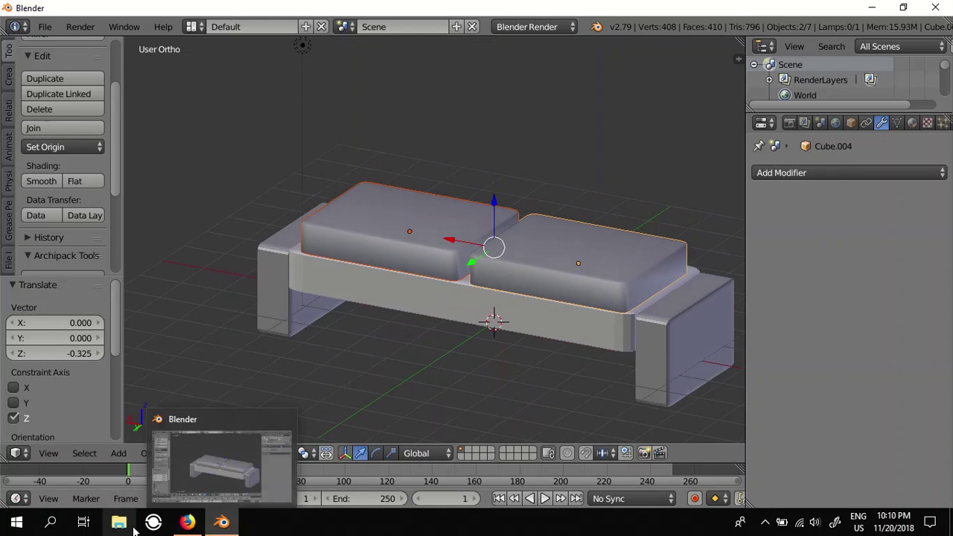
left_click(189, 525)
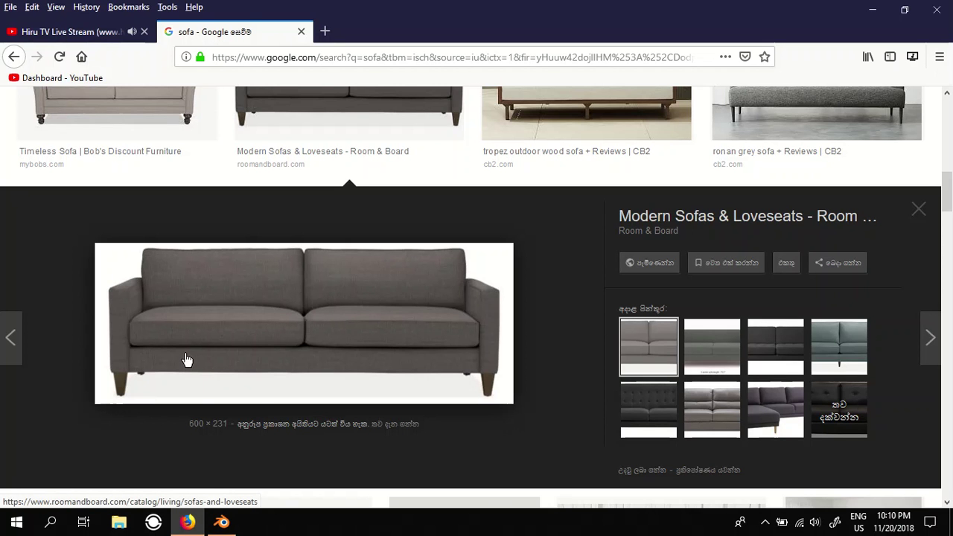
left_click(222, 522)
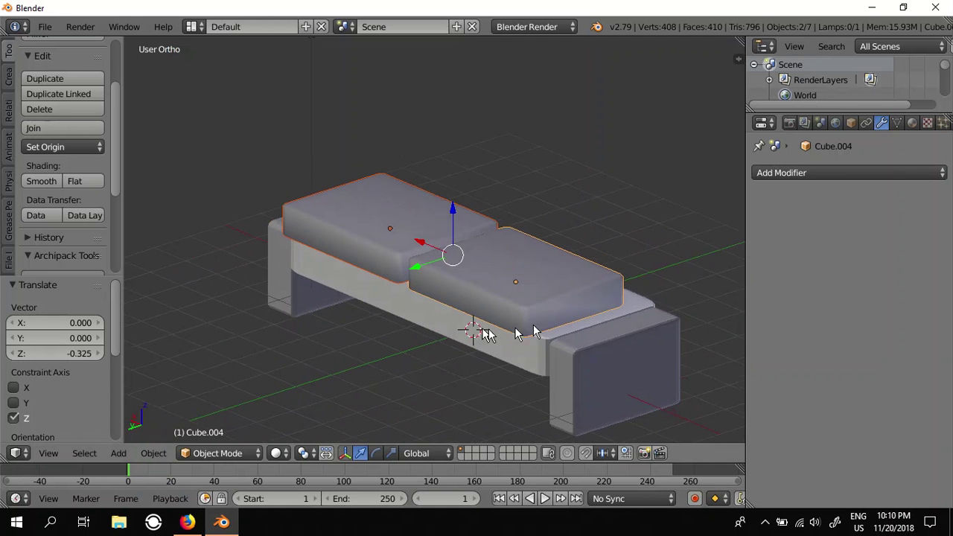
Stretch both armrests 1.785 along Z.
right_click(611, 340)
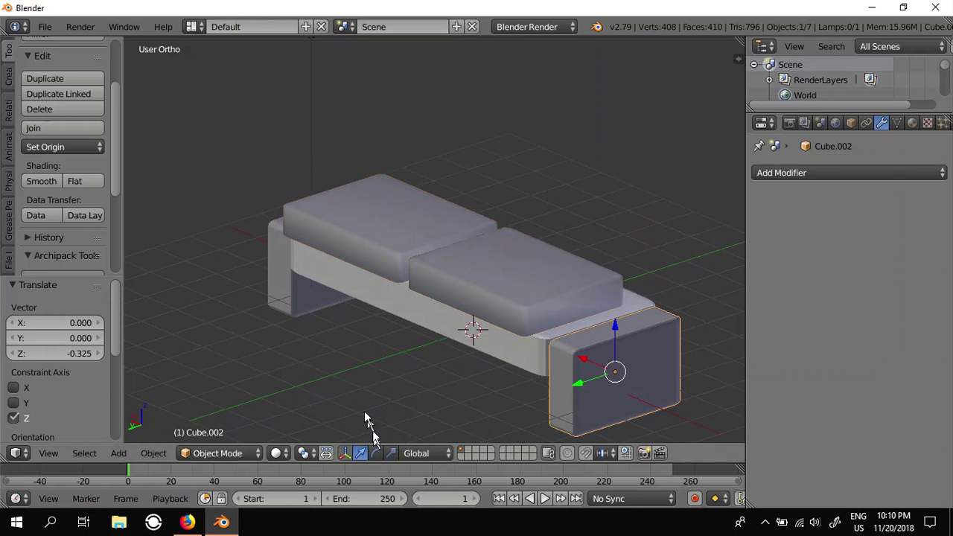
middle_click_drag(344, 327, 318, 316)
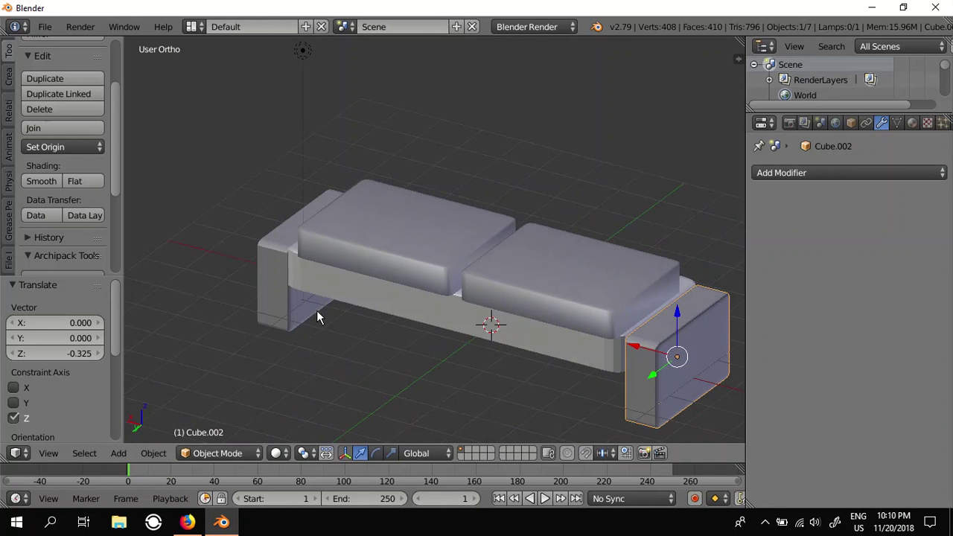
right_click(287, 285, "shift")
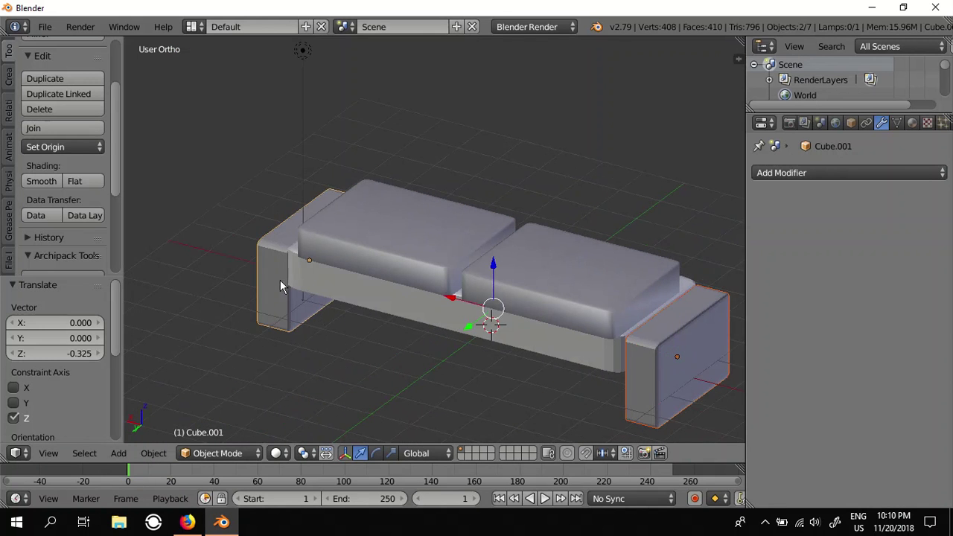
left_click(390, 453)
left_click_drag(495, 269, 497, 234)
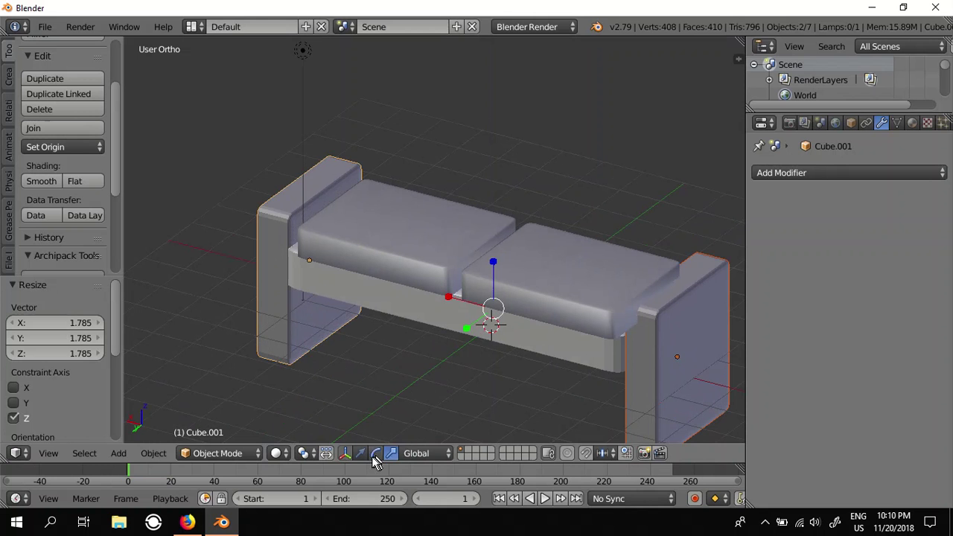
Raise both armrests 1.354 along Z.
left_click(360, 452)
left_click_drag(493, 256, 493, 205)
middle_click_drag(487, 276, 462, 276)
right_click(462, 272)
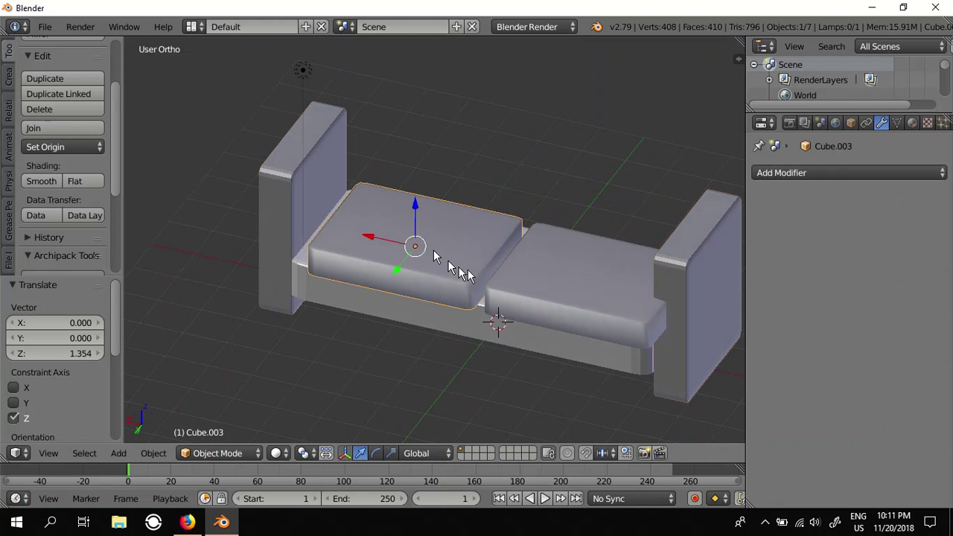
In Front view, lower both cushions and shift them right along X.
right_click(531, 276, "shift")
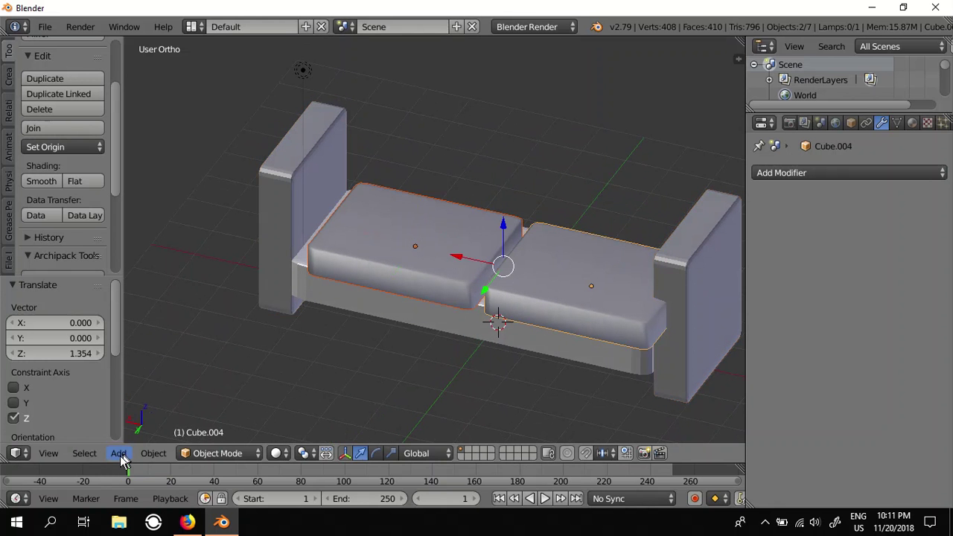
left_click(48, 453)
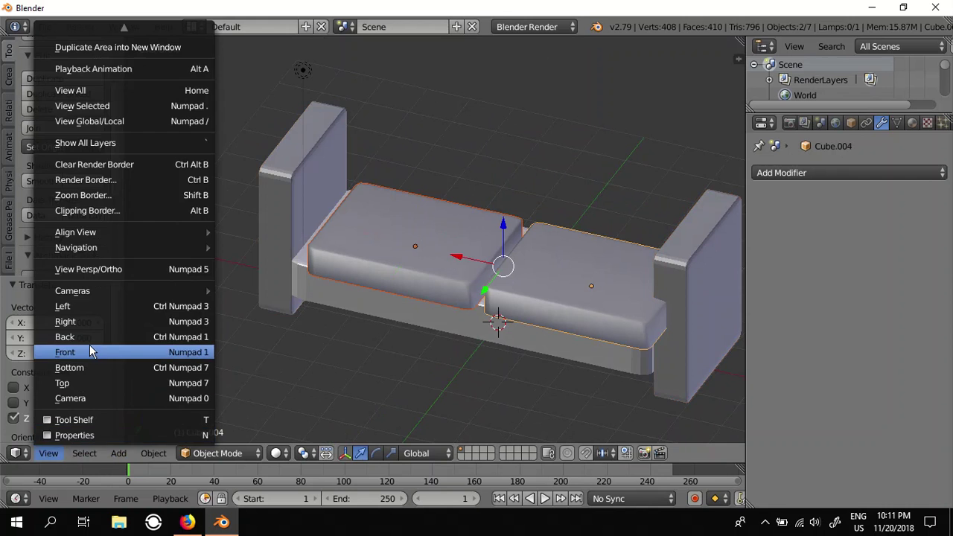
left_click(95, 354)
left_click_drag(332, 159, 339, 181)
left_click_drag(366, 220, 391, 225)
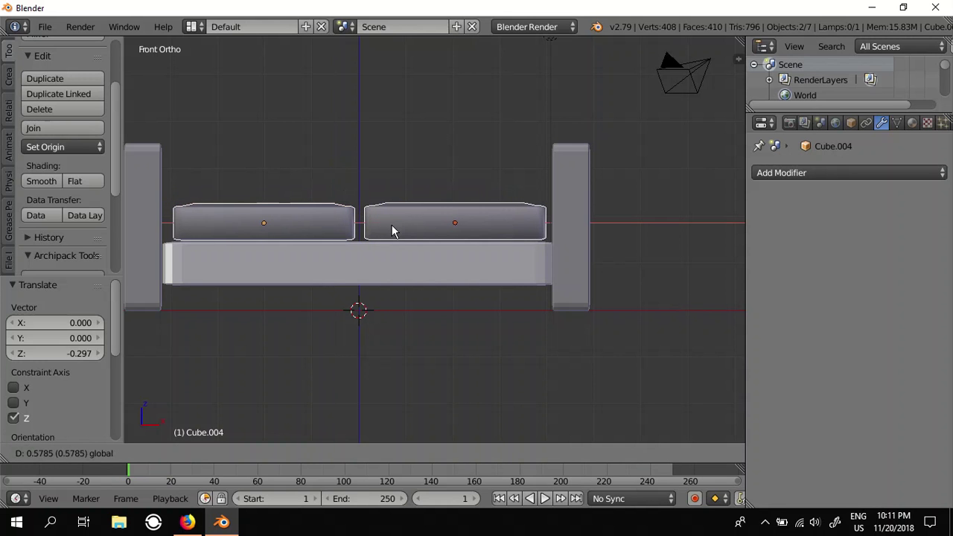
left_click(392, 225)
Widen the left cushion along X and reposition it to the left.
right_click(324, 226)
left_click_drag(312, 226, 303, 222)
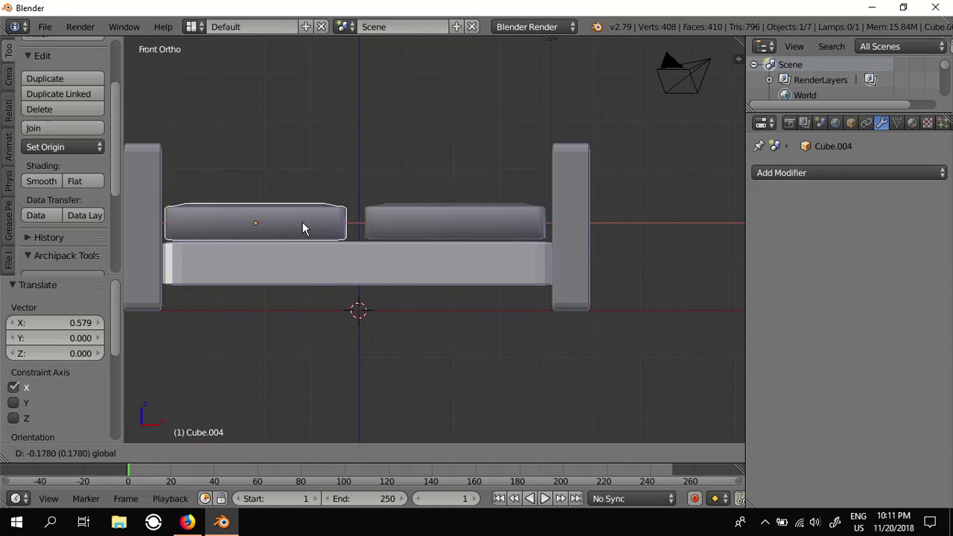
left_click(391, 453)
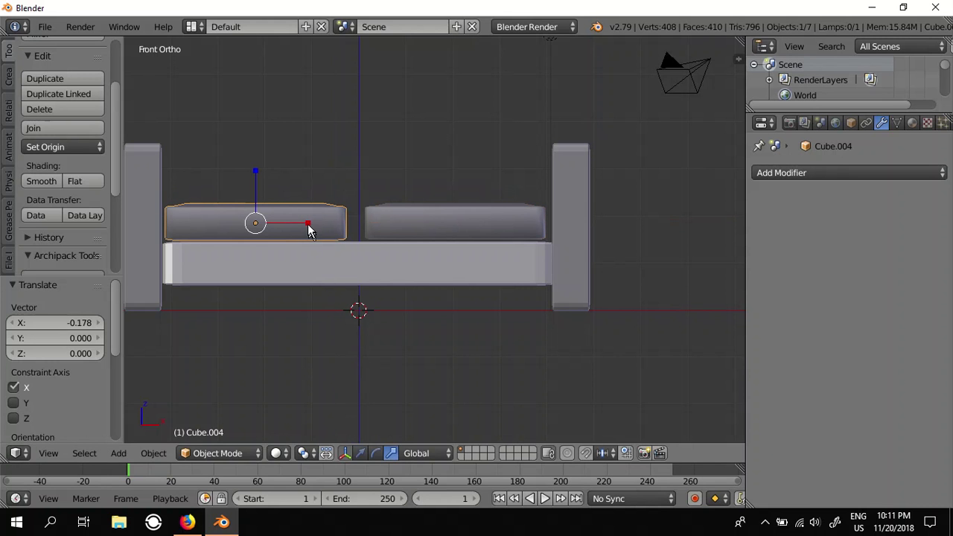
left_click_drag(310, 227, 314, 225)
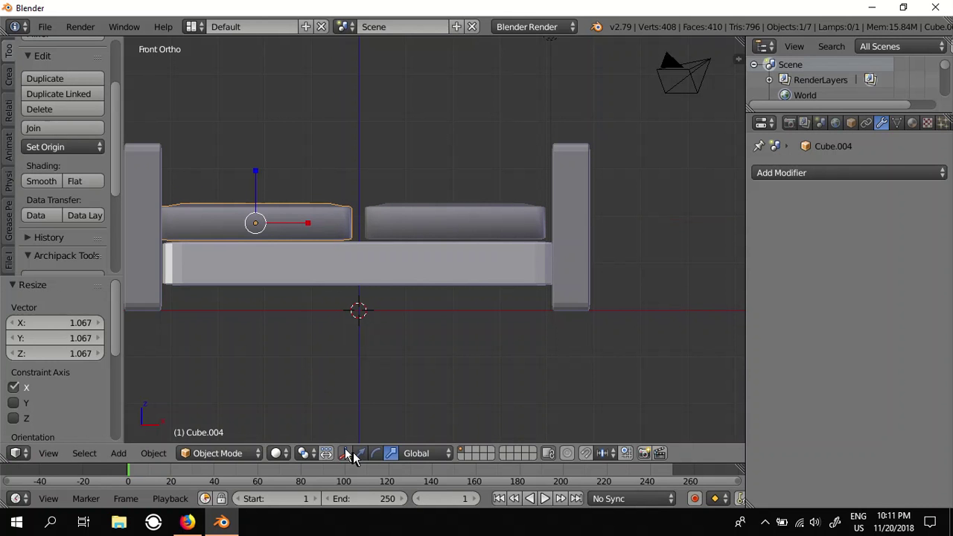
key("g")
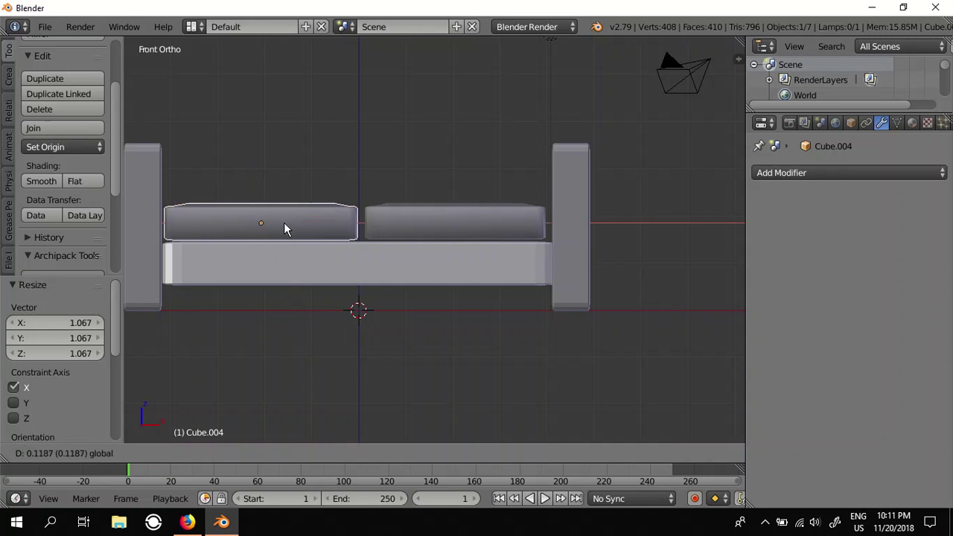
left_click(283, 230)
Widen the right cushion slightly along X.
right_click(410, 219)
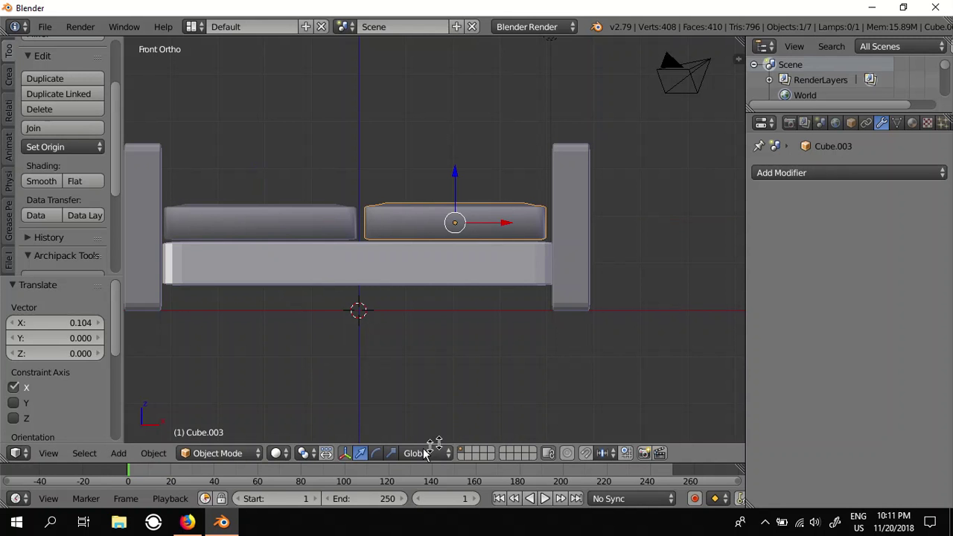
left_click(390, 452)
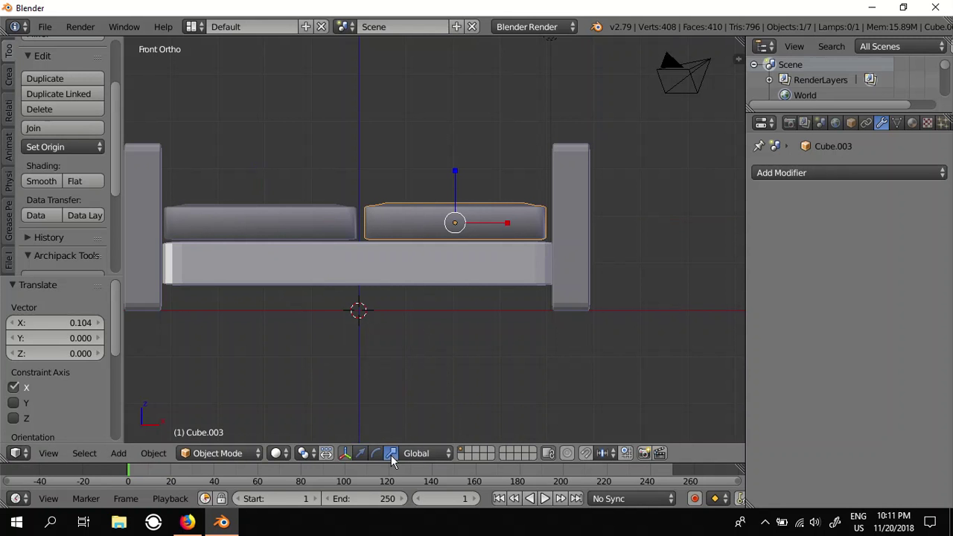
left_click_drag(506, 227, 512, 228)
mouse_move(308, 305)
middle_mouse_down()
mouse_move(340, 316)
mouse_move(559, 328)
mouse_move(535, 337)
middle_mouse_up()
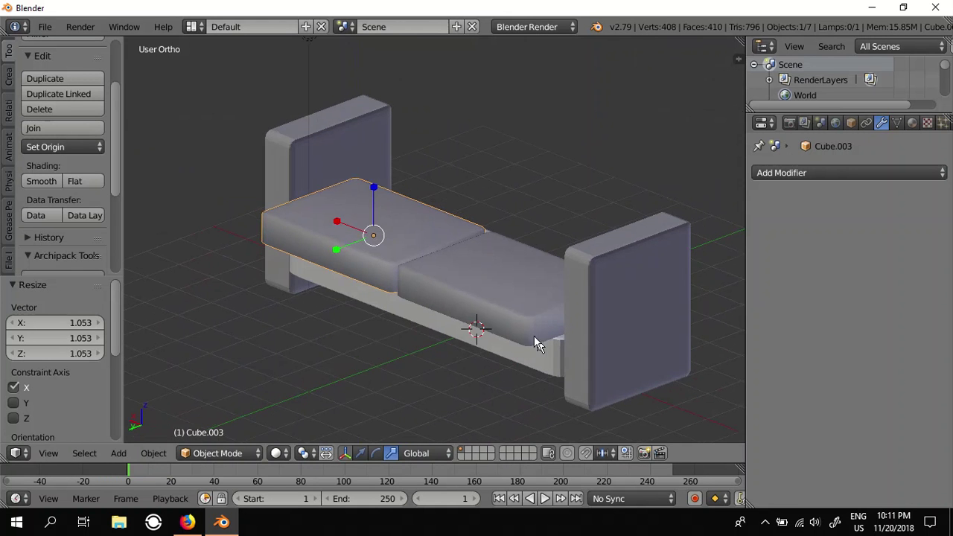
Slide both cushions -0.885 along Y and compare with the reference photo.
right_click(513, 295, "shift")
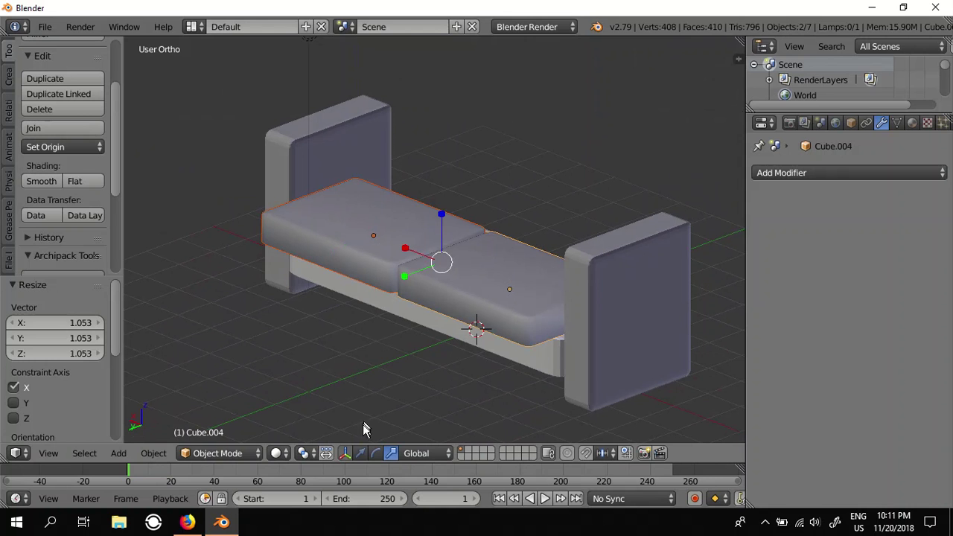
left_click(360, 452)
left_click_drag(409, 280, 439, 277)
mouse_move(439, 278)
middle_mouse_down()
mouse_move(318, 311)
mouse_move(327, 312)
middle_mouse_up()
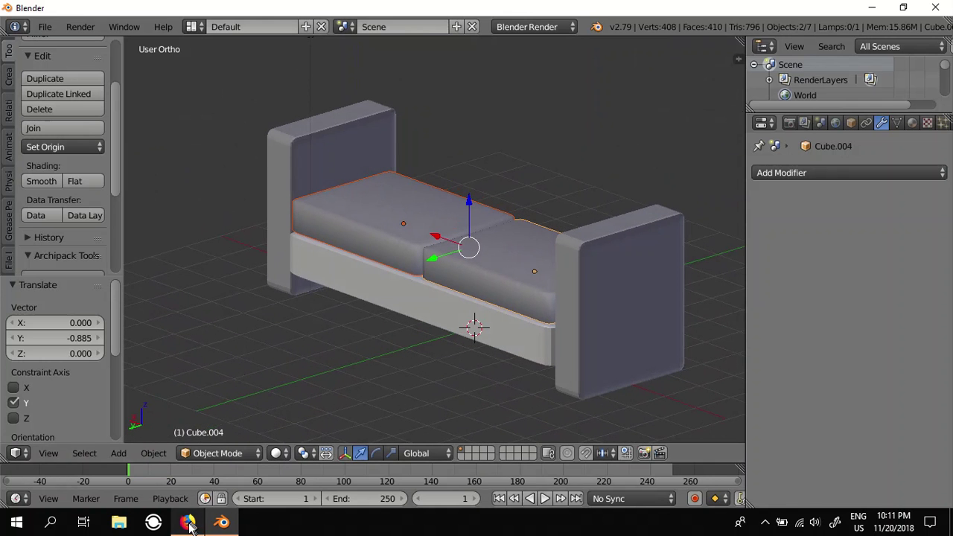
left_click(188, 523)
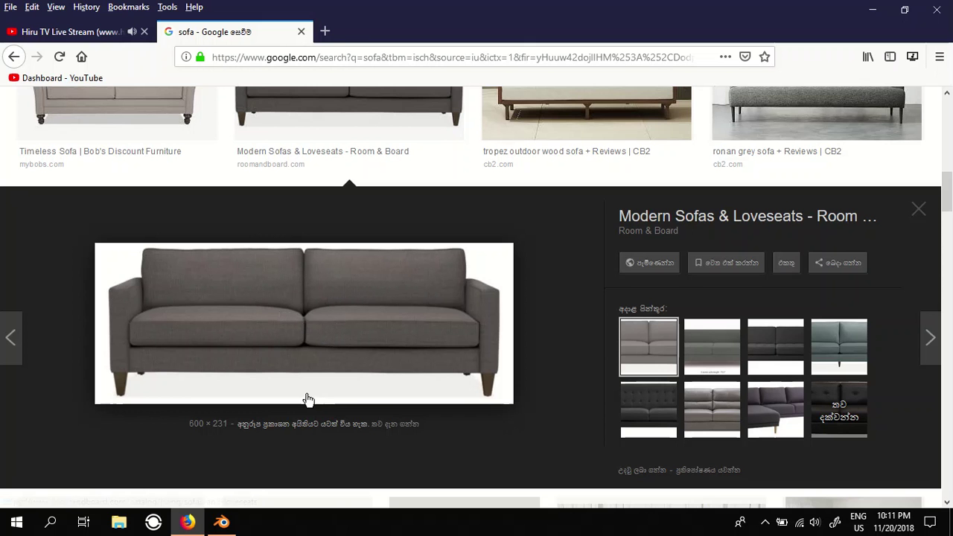
left_click(227, 527)
middle_click_drag(362, 387, 250, 394)
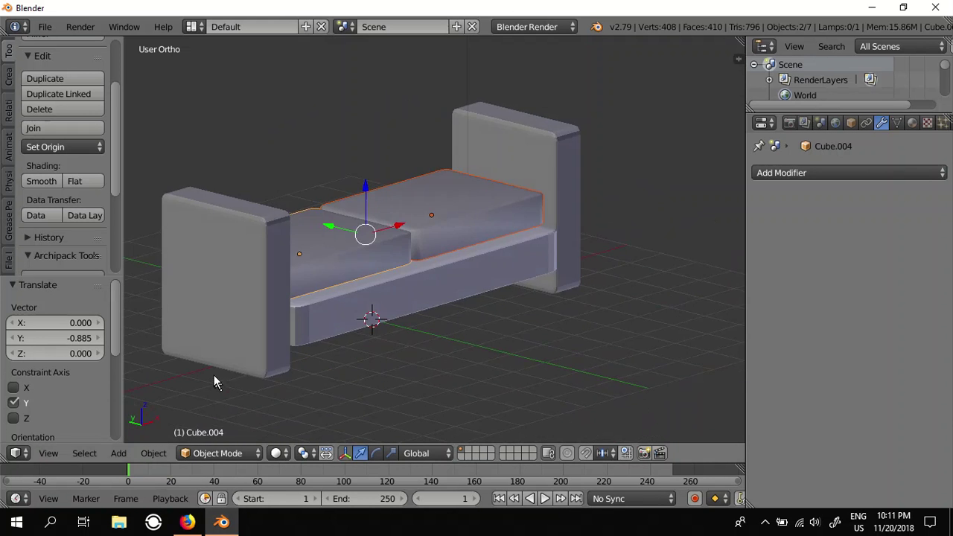
Duplicate the long base piece and rotate the copy 90 degrees upright in Right view.
right_click(418, 350)
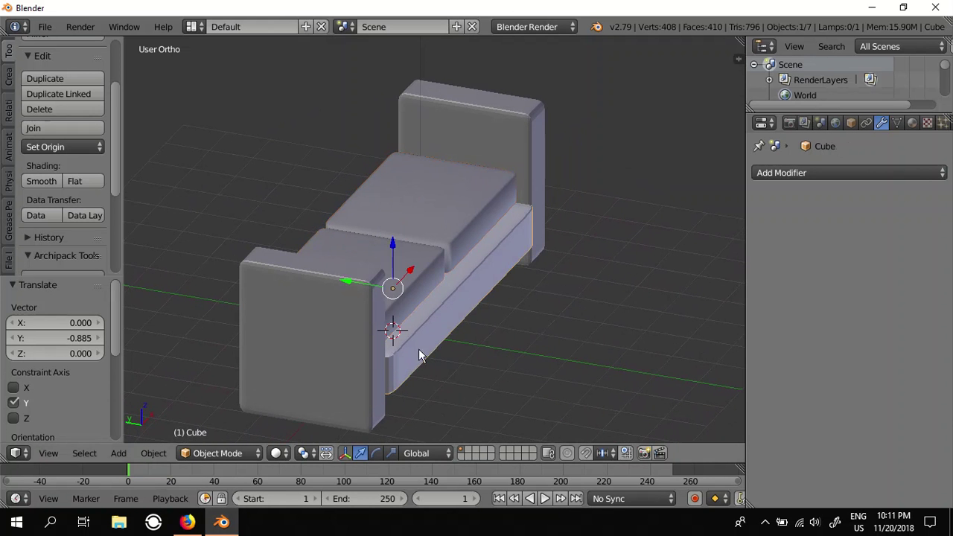
key("shift+d")
key("Escape")
left_click(375, 454)
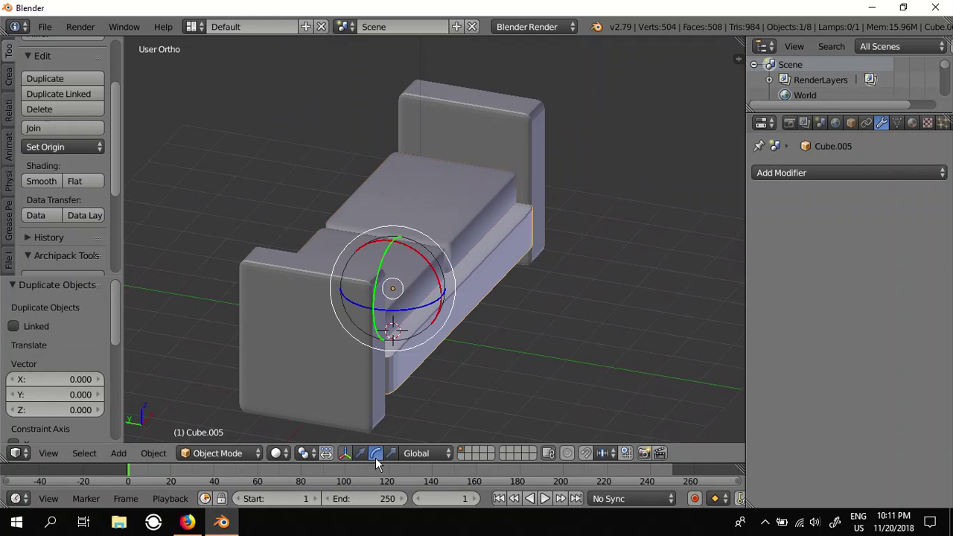
left_click(47, 452)
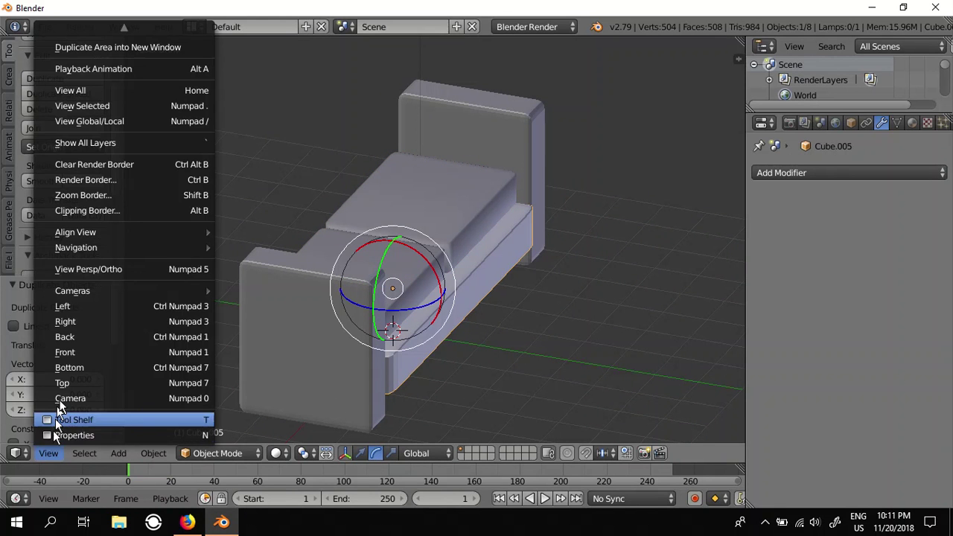
left_click(80, 335)
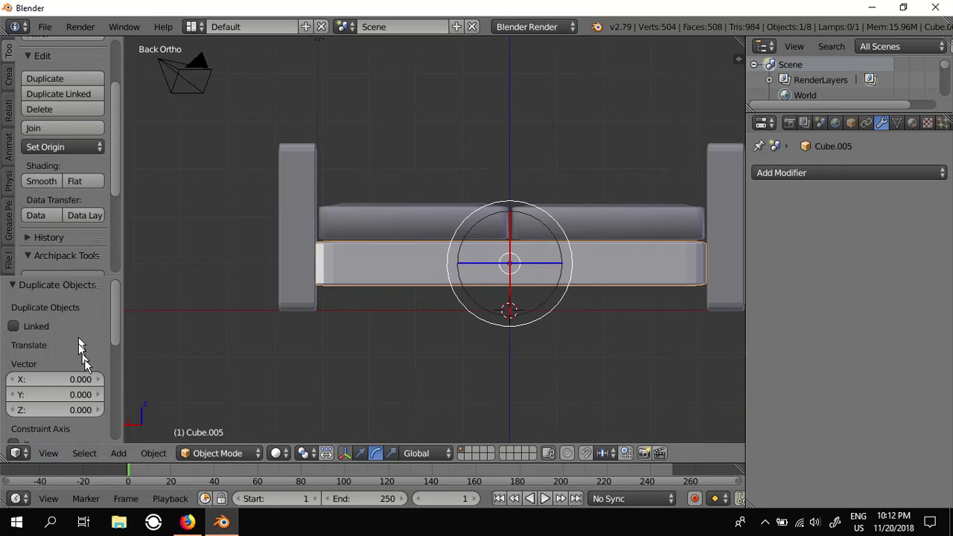
left_click(47, 454)
left_click(71, 313)
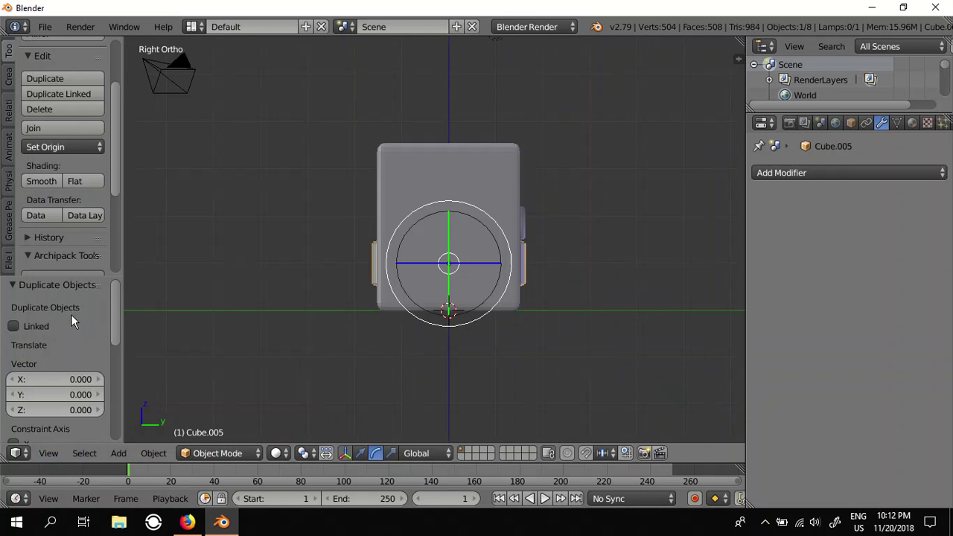
left_click_drag(450, 207, 489, 240)
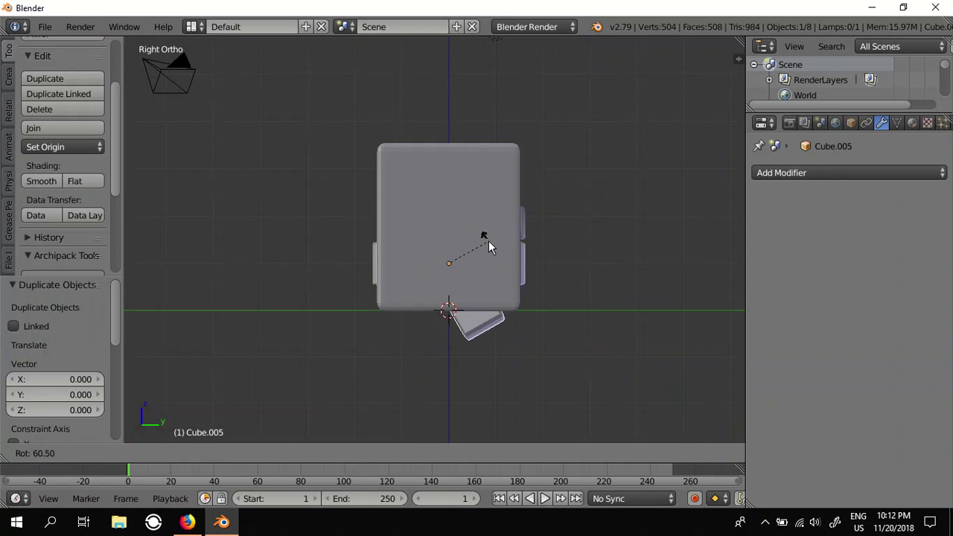
key("9")
key("0")
key("Return")
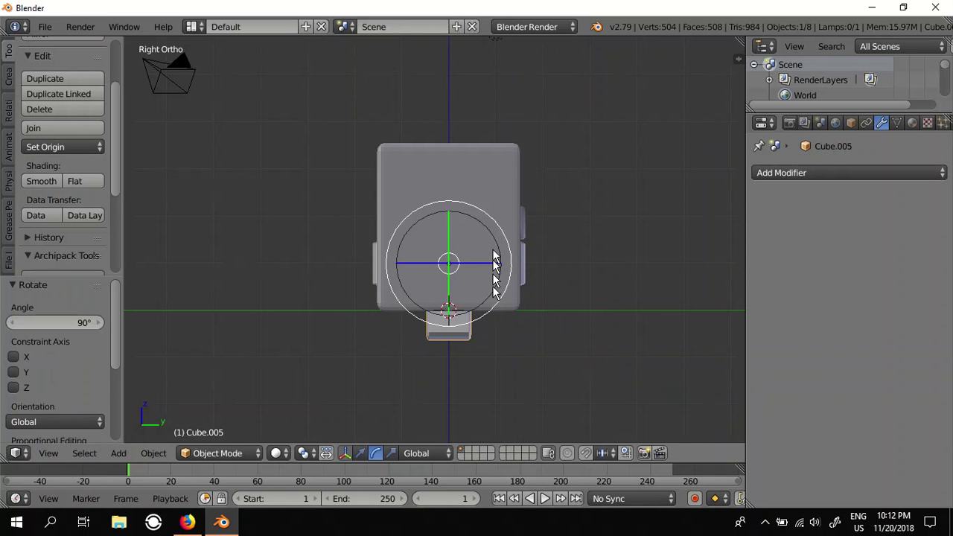
Raise the upright block 1.157 along Z.
left_click(360, 453)
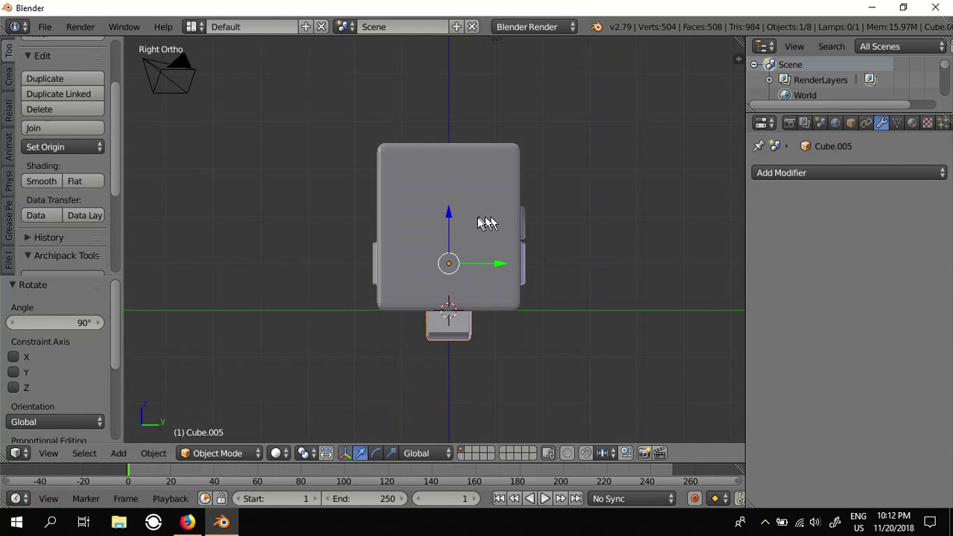
left_click_drag(450, 216, 452, 162)
middle_click_drag(453, 162, 467, 242)
Move the backrest 1.278 along Y behind the seat and check the reference photo.
key("g")
key("y")
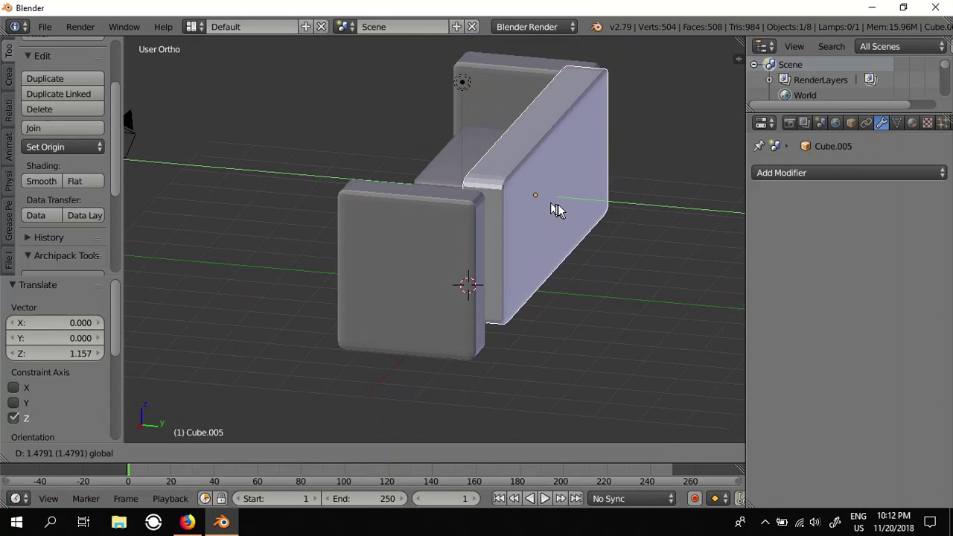
left_click(547, 203)
mouse_move(542, 215)
middle_mouse_down()
mouse_move(555, 255)
mouse_move(610, 244)
mouse_move(533, 261)
mouse_move(552, 255)
middle_mouse_up()
left_click(188, 523)
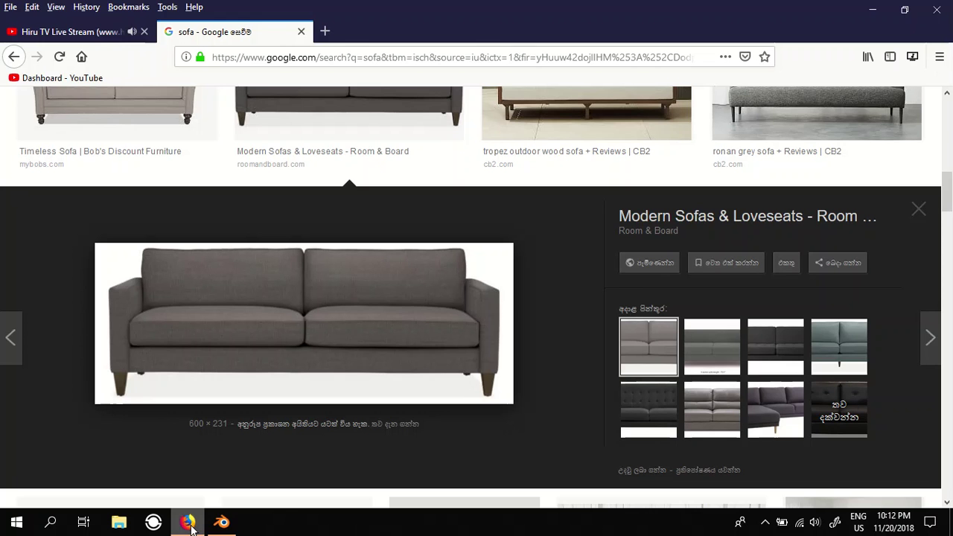
left_click(187, 522)
mouse_move(463, 315)
middle_mouse_down()
mouse_move(479, 315)
mouse_move(455, 325)
middle_mouse_up()
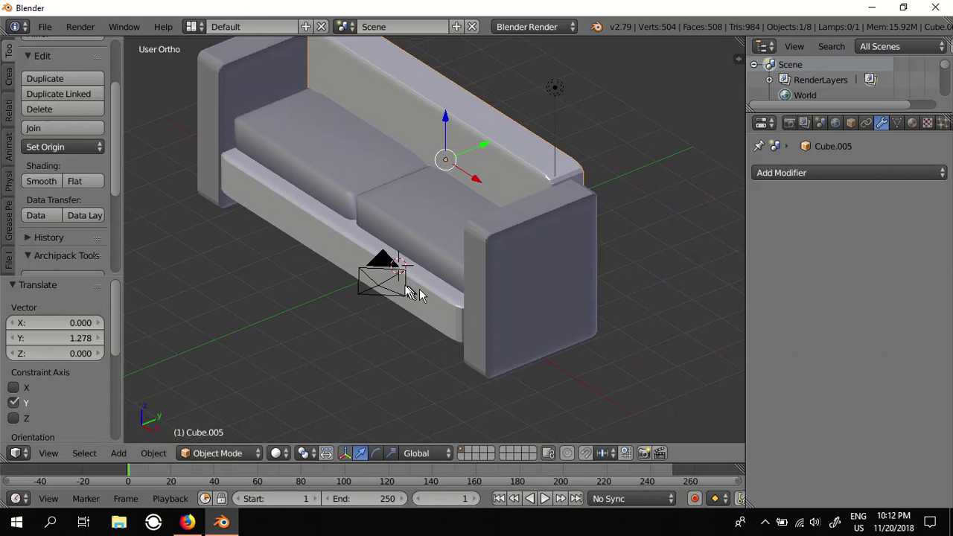
Scale the backrest up to 1.132.
mouse_move(404, 276)
middle_mouse_down()
mouse_move(479, 298)
mouse_move(442, 266)
mouse_move(380, 279)
mouse_move(410, 260)
mouse_move(509, 276)
mouse_move(421, 292)
middle_mouse_up()
left_click(393, 451)
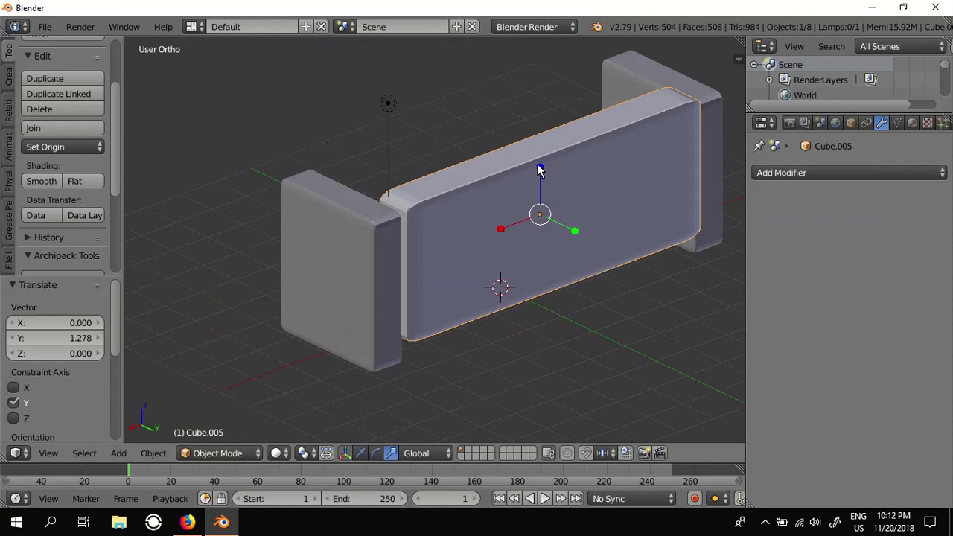
left_click_drag(539, 170, 541, 160)
mouse_move(540, 160)
middle_mouse_down()
mouse_move(448, 232)
mouse_move(570, 245)
mouse_move(572, 215)
middle_mouse_up()
Raise the backrest a further 0.537 along Z.
left_click(362, 455)
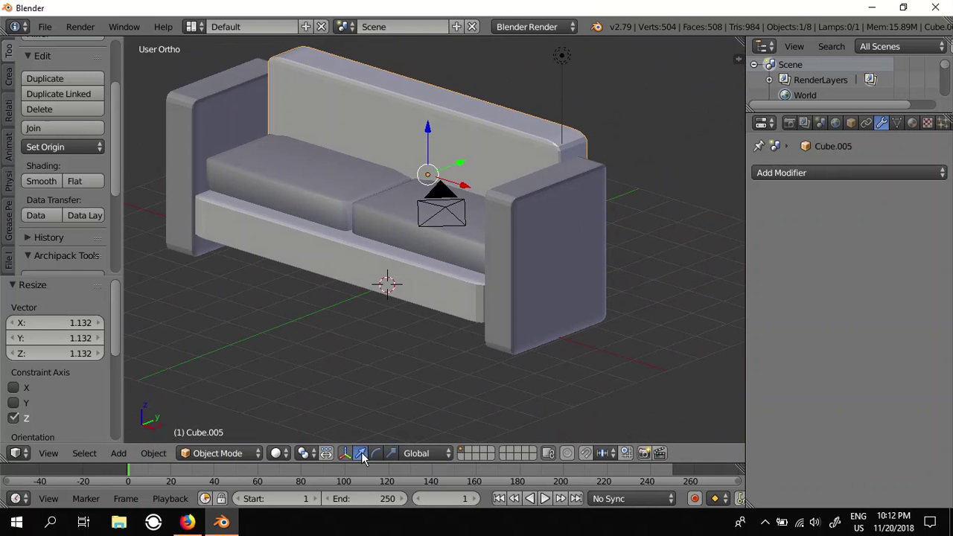
left_click_drag(426, 122, 431, 99)
mouse_move(431, 195)
middle_mouse_down()
mouse_move(489, 200)
mouse_move(506, 187)
mouse_move(455, 181)
middle_mouse_up()
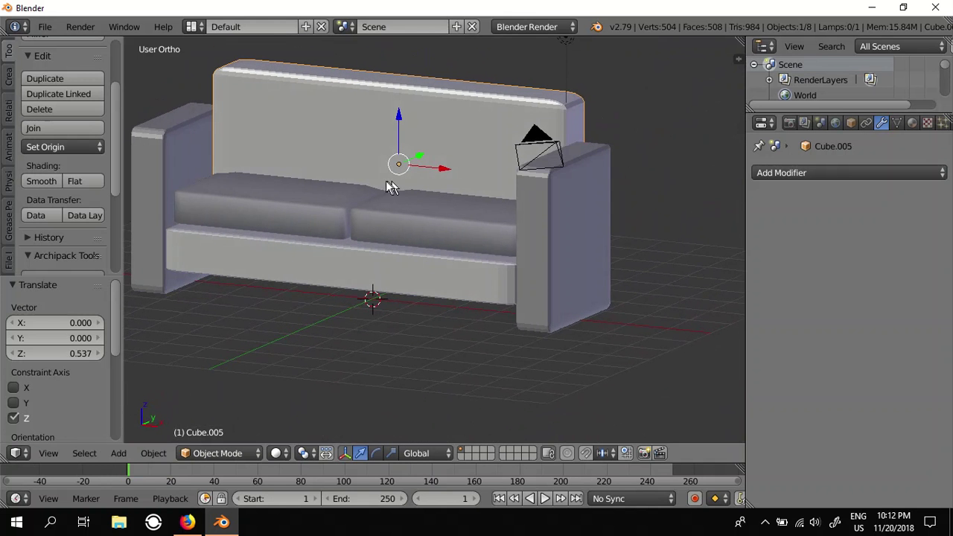
mouse_move(319, 221)
middle_mouse_down()
mouse_move(303, 223)
mouse_move(307, 199)
middle_mouse_up()
right_click(306, 197)
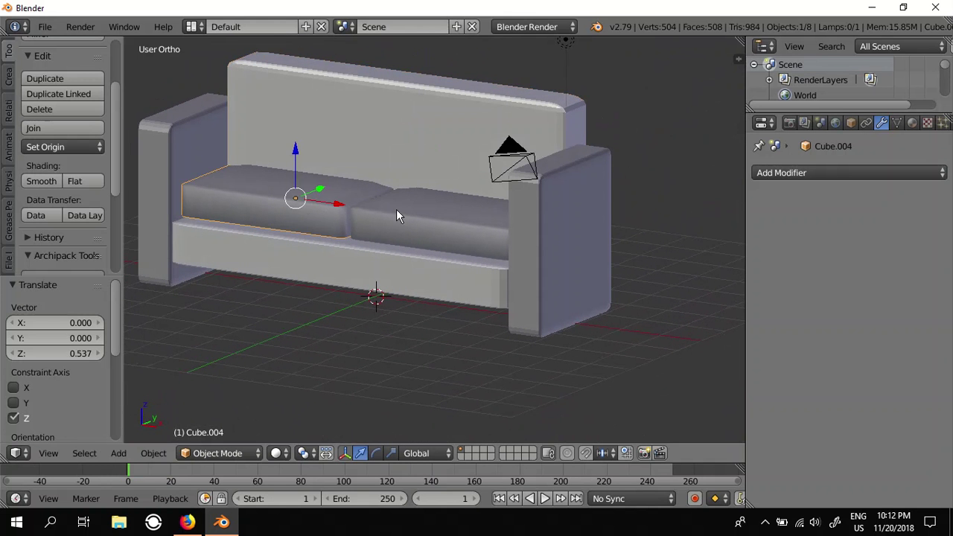
Duplicate both seat cushions in place and tilt the copies in Right view.
right_click(397, 211, "shift")
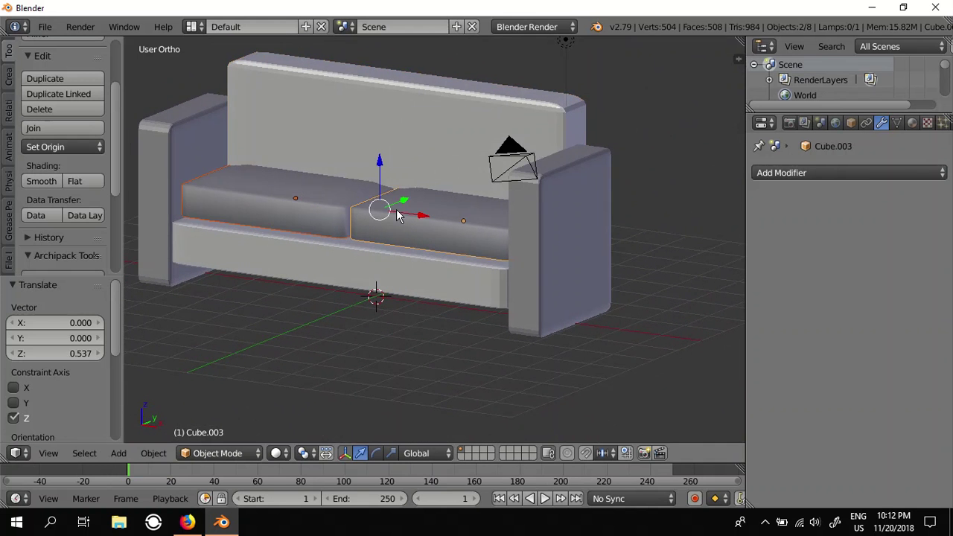
key("shift+d")
right_click(396, 209)
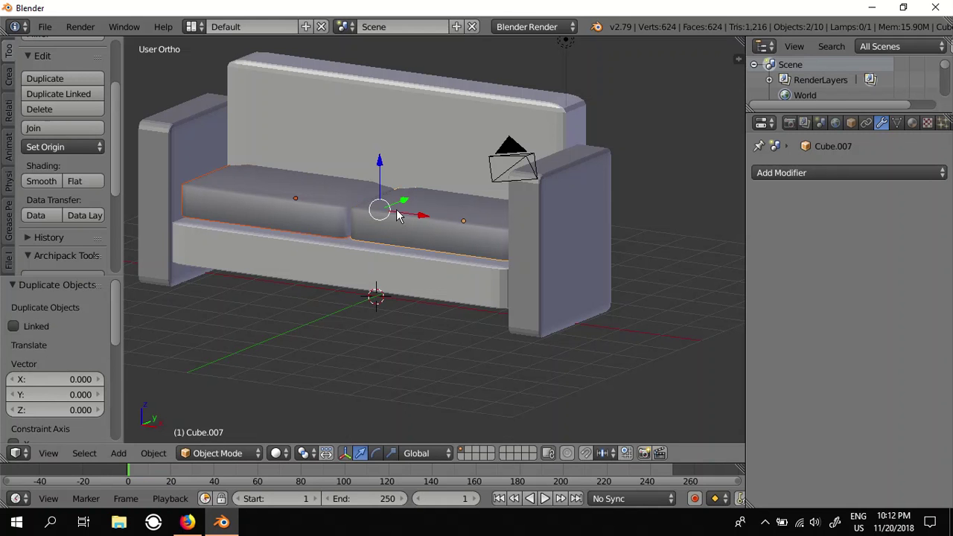
left_click(375, 454)
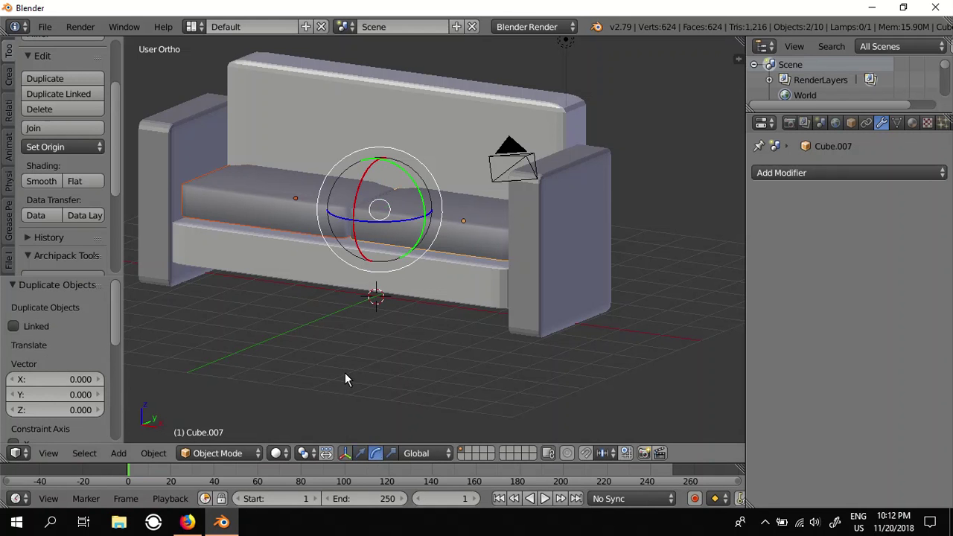
left_click(47, 454)
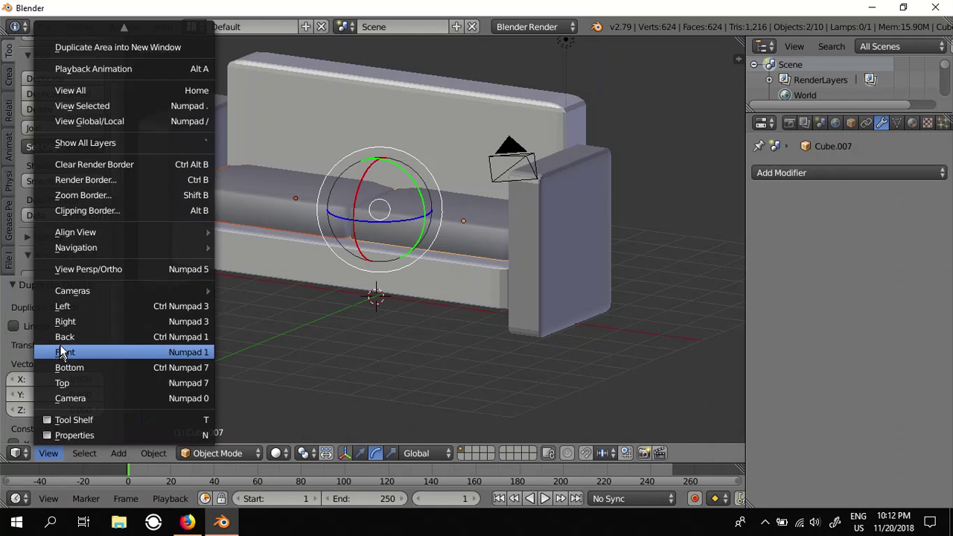
left_click(67, 321)
left_click_drag(412, 181, 447, 311)
Stand the cushion copies nearly upright in wireframe, then return to solid shading.
mouse_move(386, 305)
middle_mouse_down()
mouse_move(448, 335)
mouse_move(379, 325)
middle_mouse_up()
left_click(47, 453)
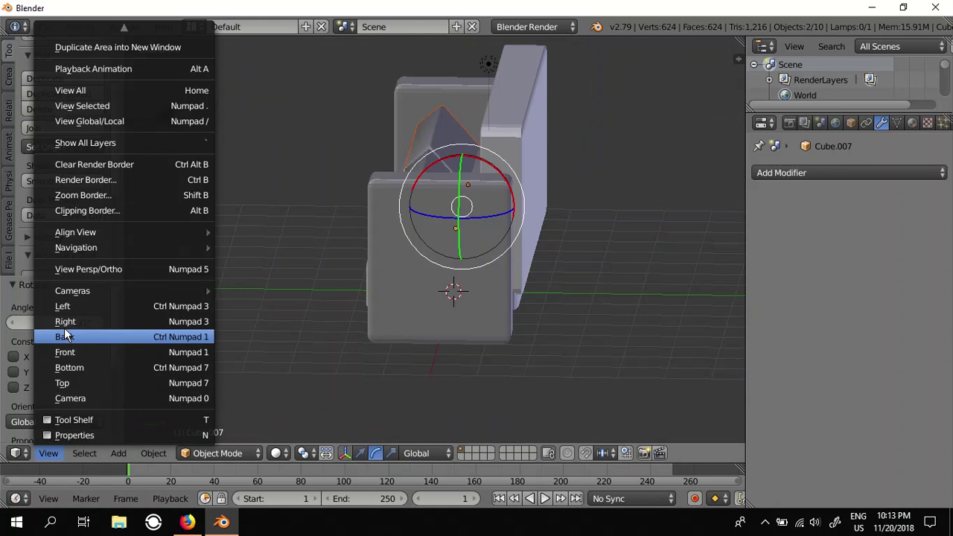
left_click(65, 321)
key("z")
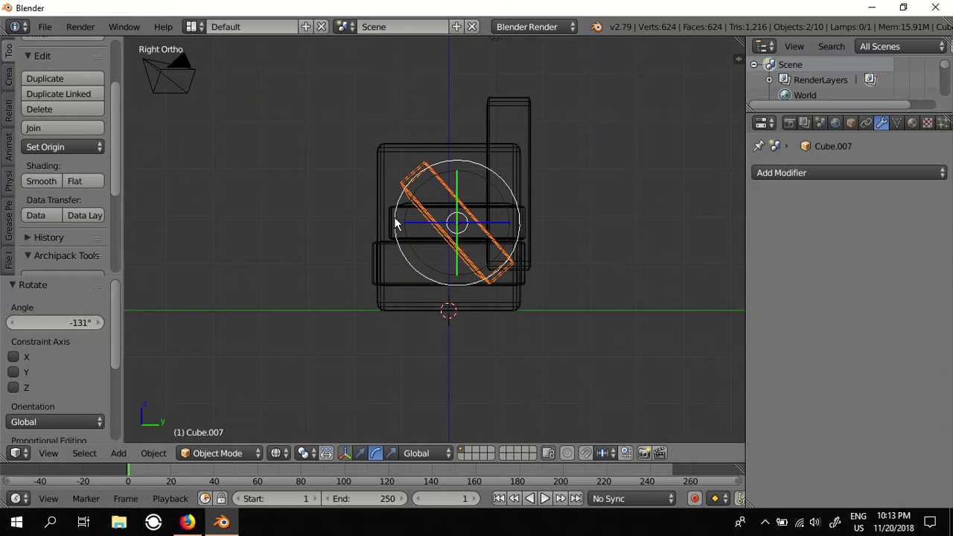
left_click_drag(395, 223, 433, 197)
middle_click_drag(368, 226, 472, 258)
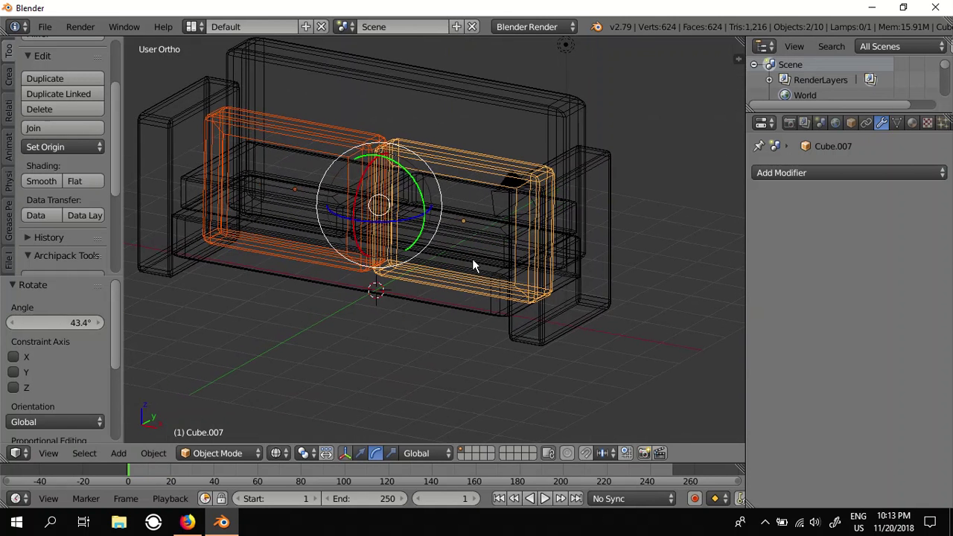
left_click(289, 454)
left_click(298, 401)
Raise the back cushions 1.568 along Z and slide them 0.315 along Y against the backrest.
left_click(360, 452)
left_click_drag(375, 166, 391, 95)
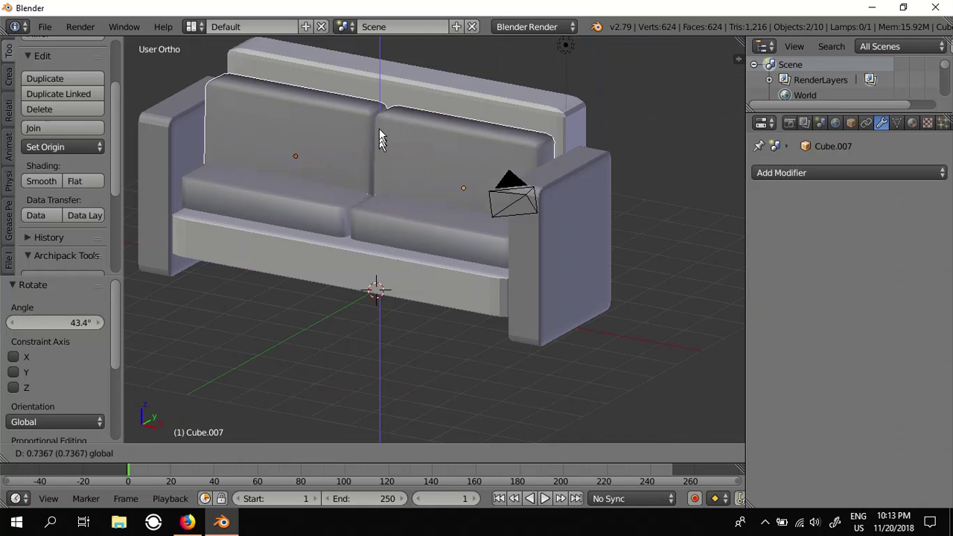
middle_click_drag(421, 185, 358, 198)
left_click_drag(452, 122, 467, 126)
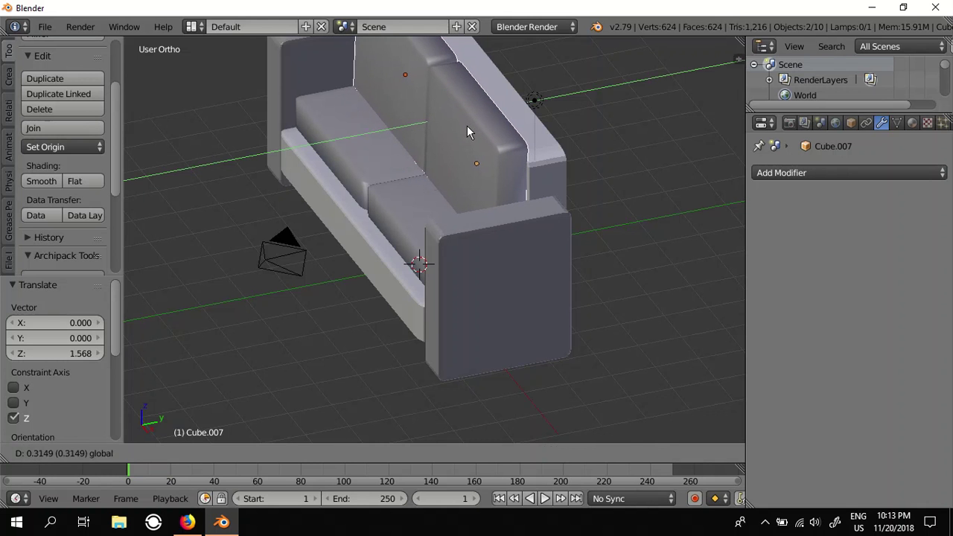
left_click_drag(466, 125, 467, 125)
mouse_move(573, 192)
middle_mouse_down()
mouse_move(616, 220)
mouse_move(559, 209)
mouse_move(543, 216)
middle_mouse_up()
Move the backrest further back along Y.
right_click(508, 197)
key("g")
key("y")
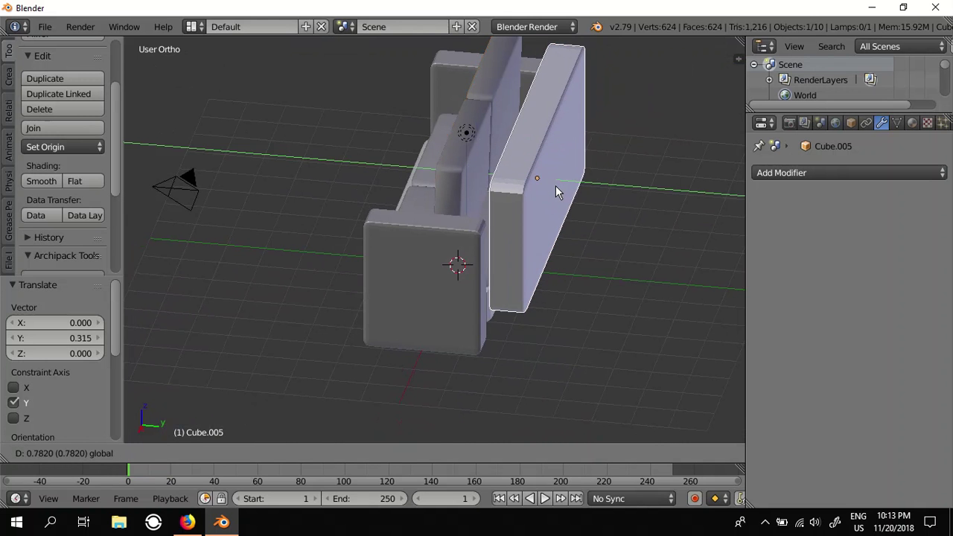
left_click(551, 185)
mouse_move(559, 285)
middle_mouse_down()
mouse_move(504, 221)
mouse_move(511, 269)
middle_mouse_up()
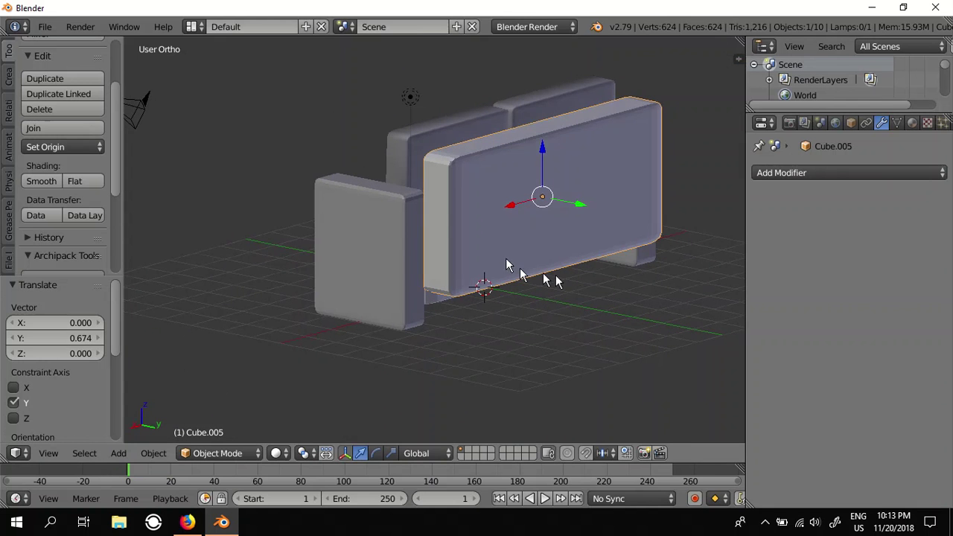
Stretch the backrest 1.286 along Z.
left_click(392, 453)
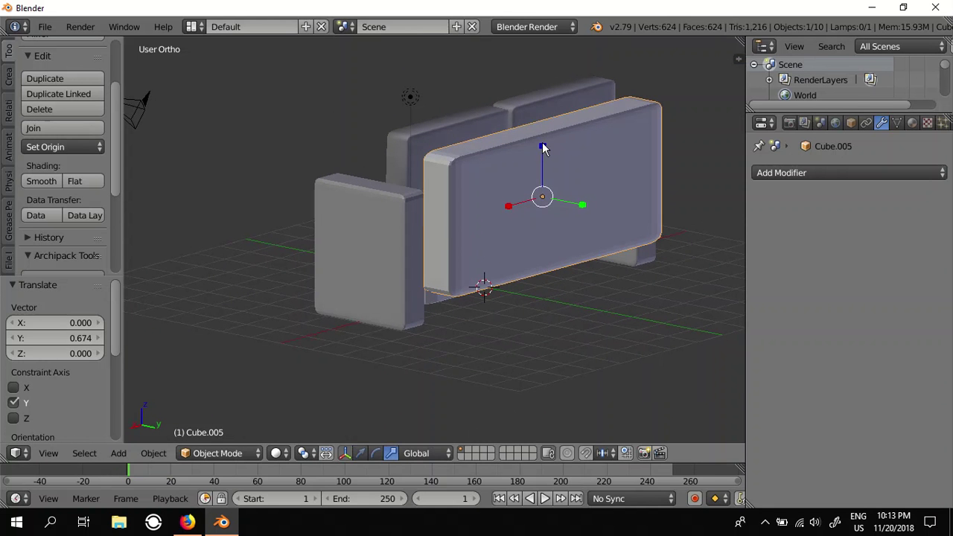
left_click_drag(542, 148, 542, 126)
mouse_move(549, 184)
middle_mouse_down()
mouse_move(577, 193)
mouse_move(557, 165)
middle_mouse_up()
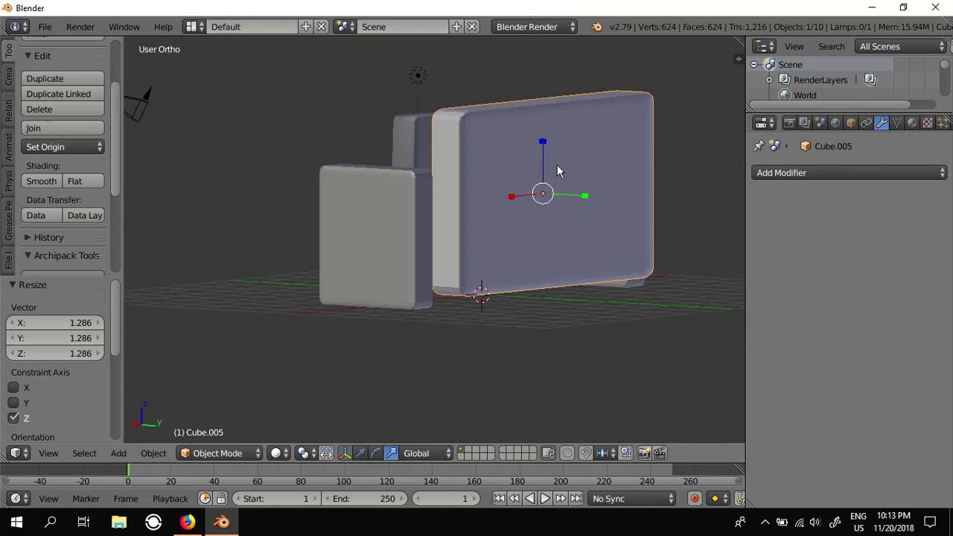
left_click(56, 454)
left_click(73, 328)
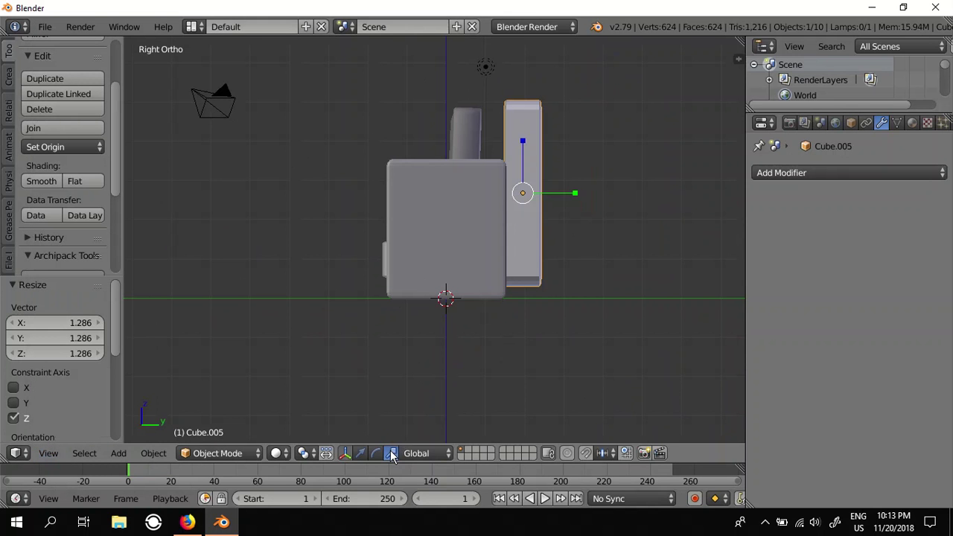
Lower the backrest 0.303 in Right view so it rests on the floor.
left_click(361, 453)
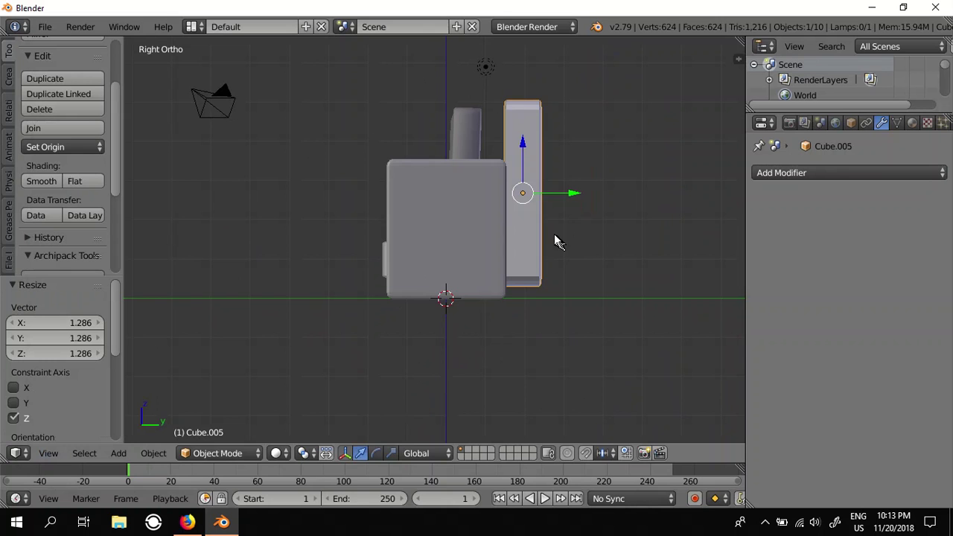
left_click_drag(549, 195, 551, 204)
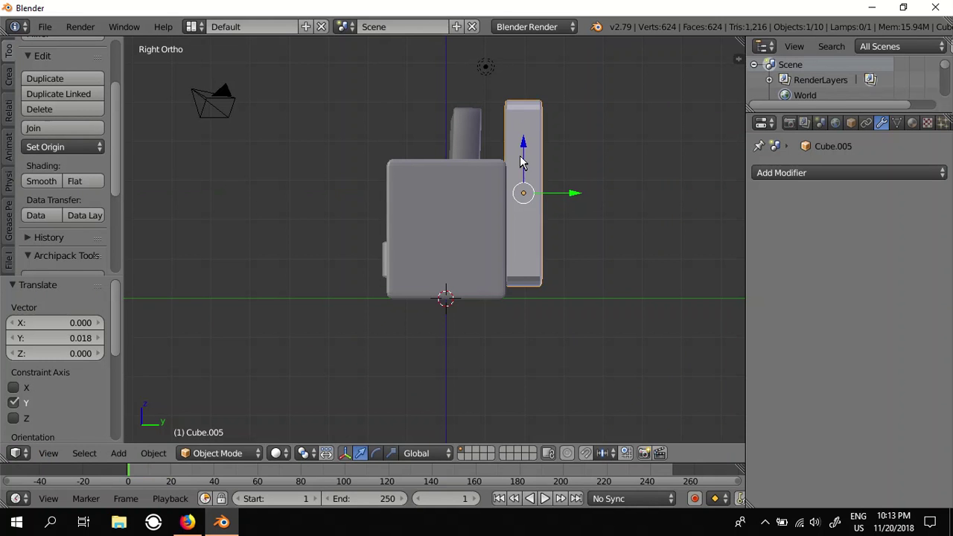
left_click_drag(521, 159, 522, 170)
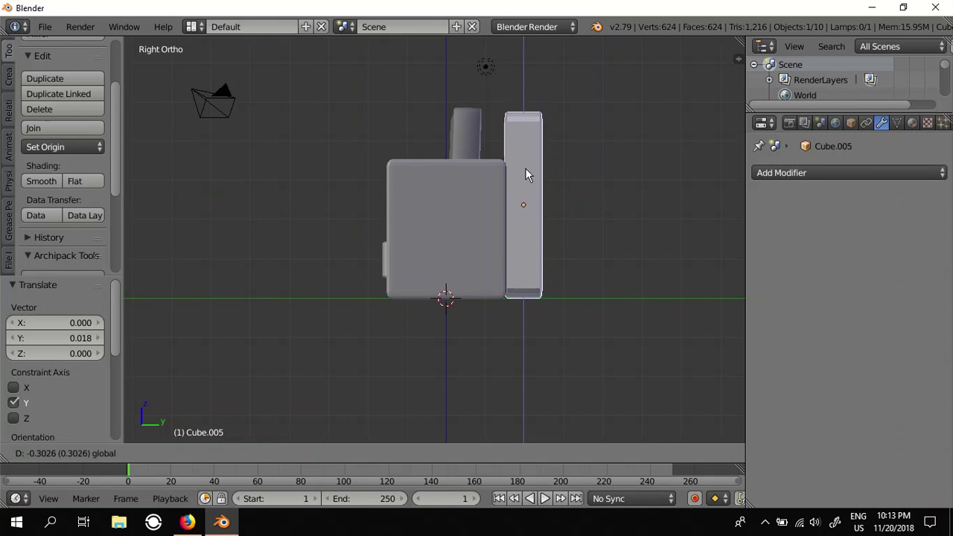
left_click_drag(522, 169, 524, 168)
mouse_move(487, 227)
middle_mouse_down()
mouse_move(513, 259)
mouse_move(496, 155)
middle_mouse_up()
right_click(494, 148)
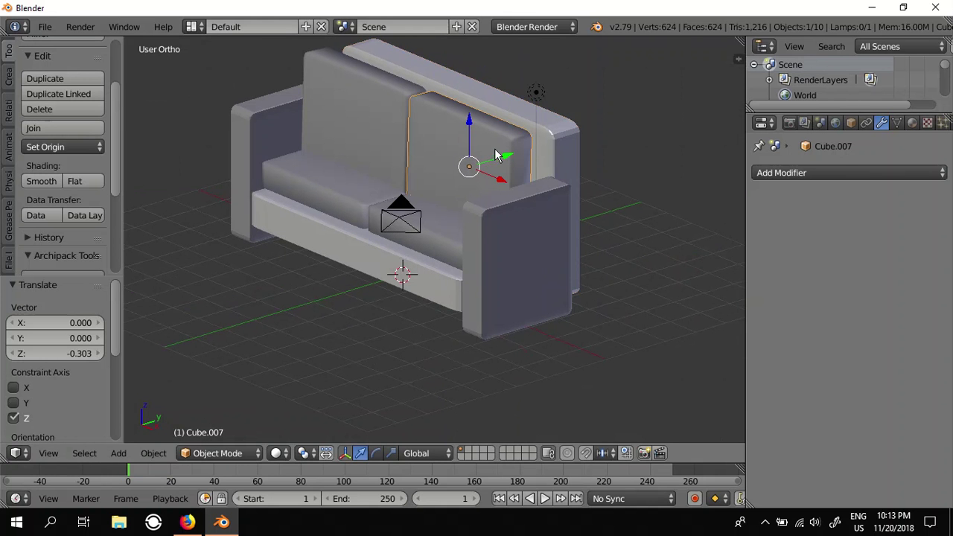
Select both back cushions and raise them 0.248 upward.
right_click(390, 119, "shift")
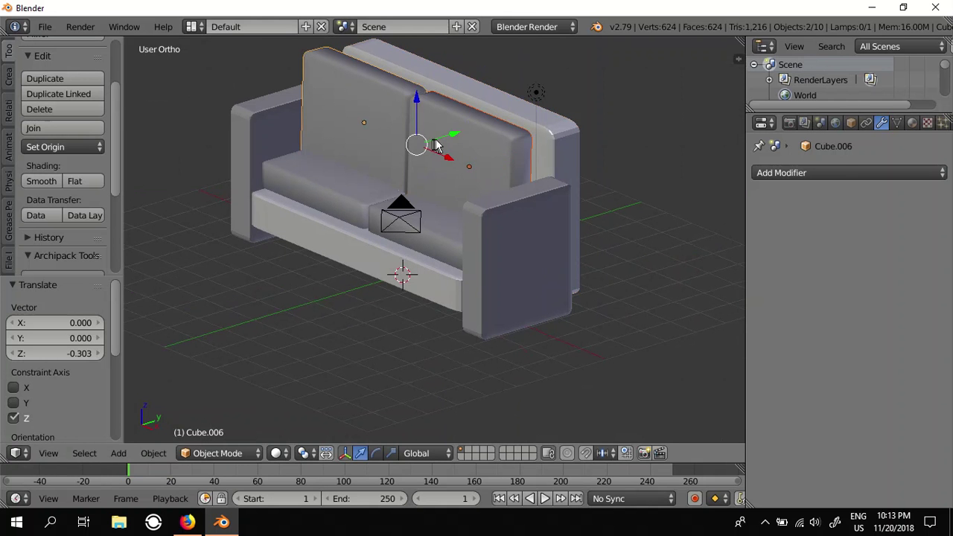
key("g")
key("y")
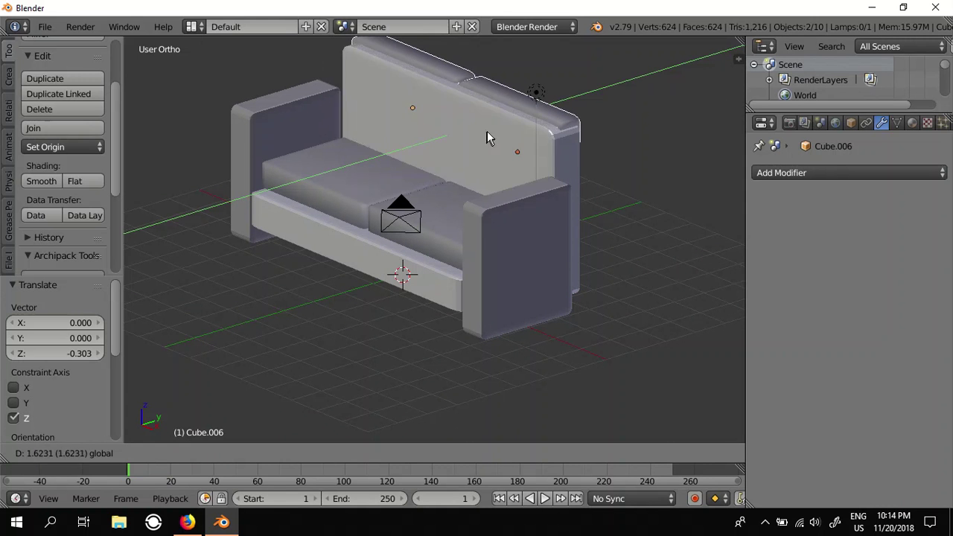
left_click(479, 133)
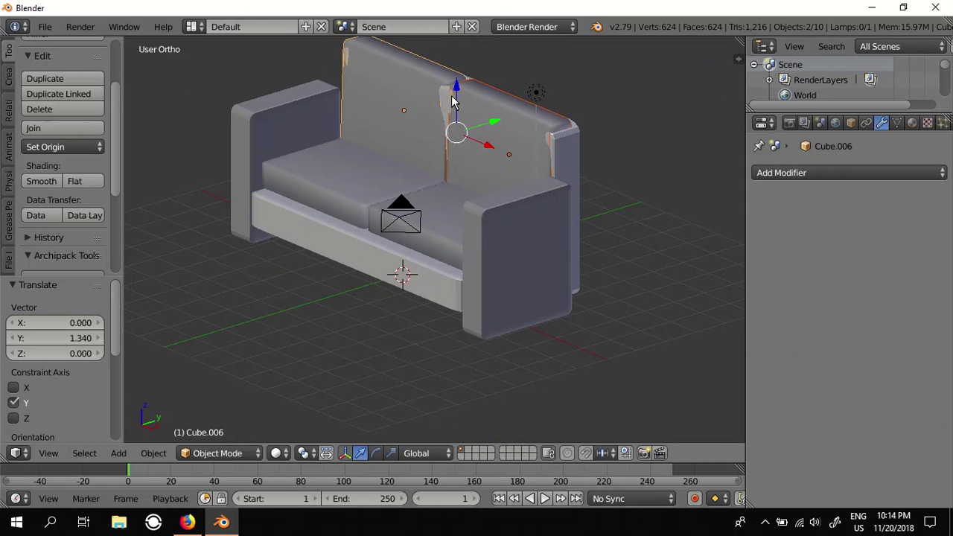
left_click_drag(457, 88, 461, 86)
Slide the rear back panel 0.675 along Y behind the seat.
middle_click_drag(557, 196, 463, 207)
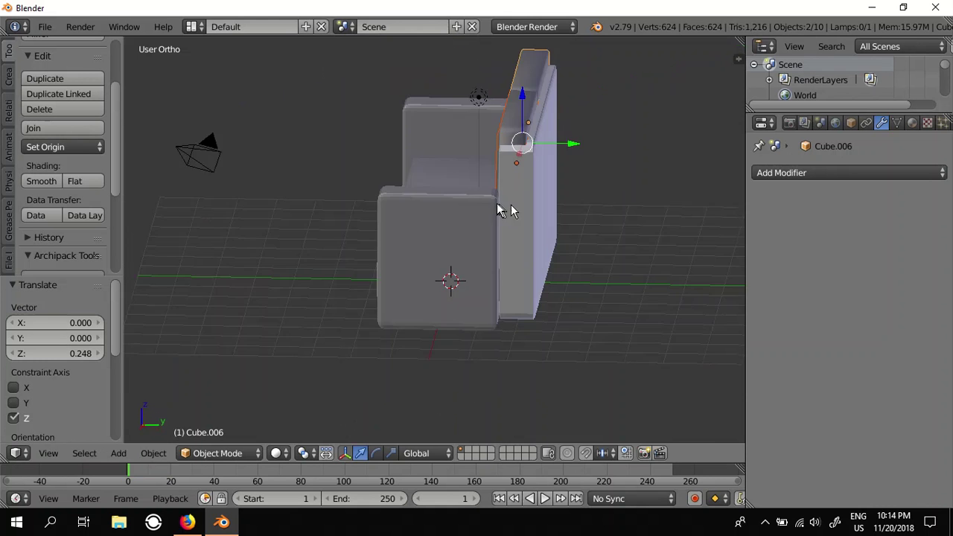
right_click(557, 210)
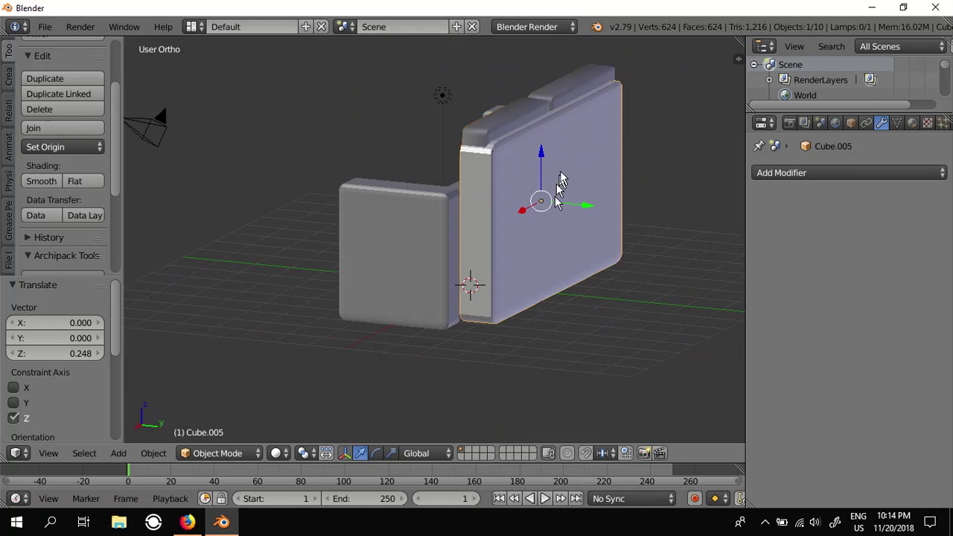
left_click_drag(563, 209, 586, 211)
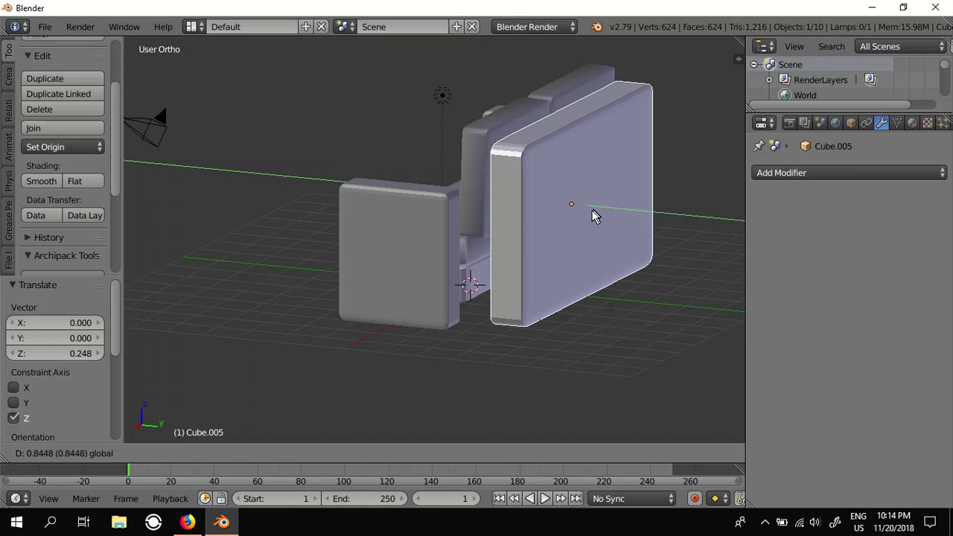
left_click(586, 210)
mouse_move(538, 312)
middle_mouse_down()
mouse_move(580, 325)
mouse_move(558, 327)
mouse_move(556, 313)
mouse_move(615, 321)
mouse_move(600, 323)
middle_mouse_up()
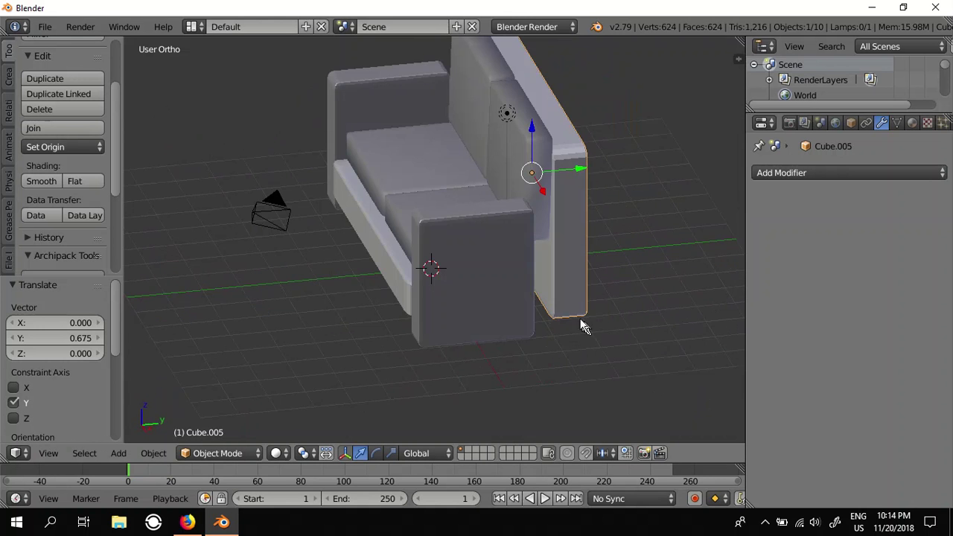
right_click(397, 290)
Scale the front base piece by 1.179, then move it 0.355 along Y.
left_click(392, 452)
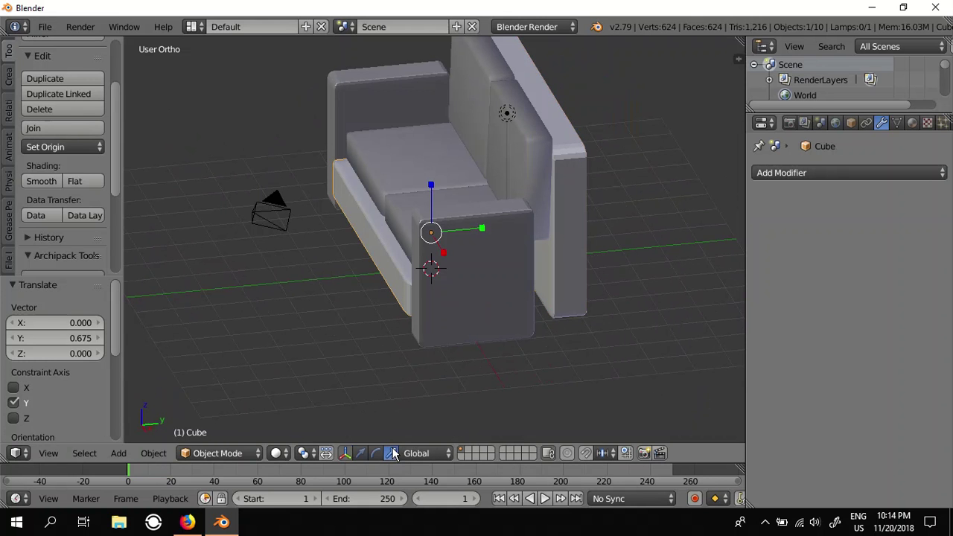
left_click_drag(482, 233, 492, 233)
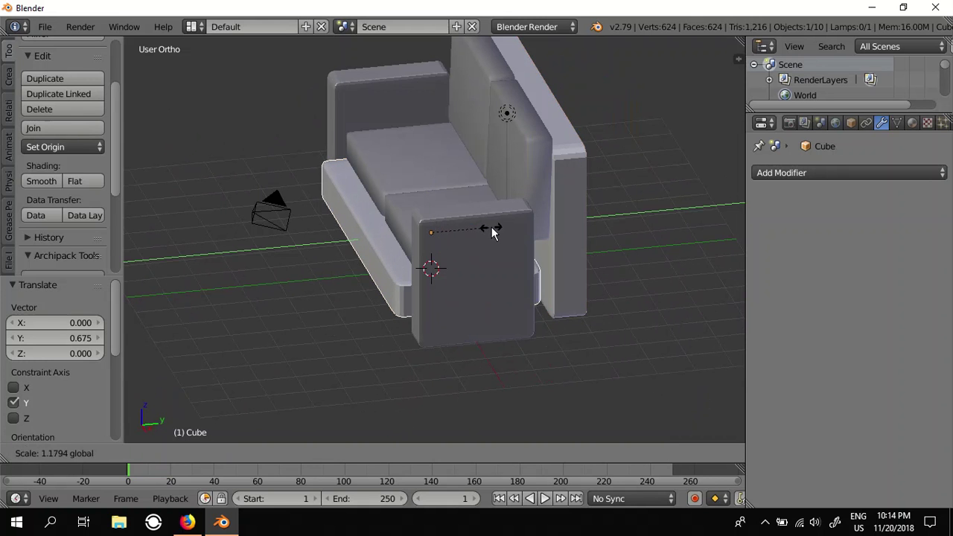
left_click(361, 453)
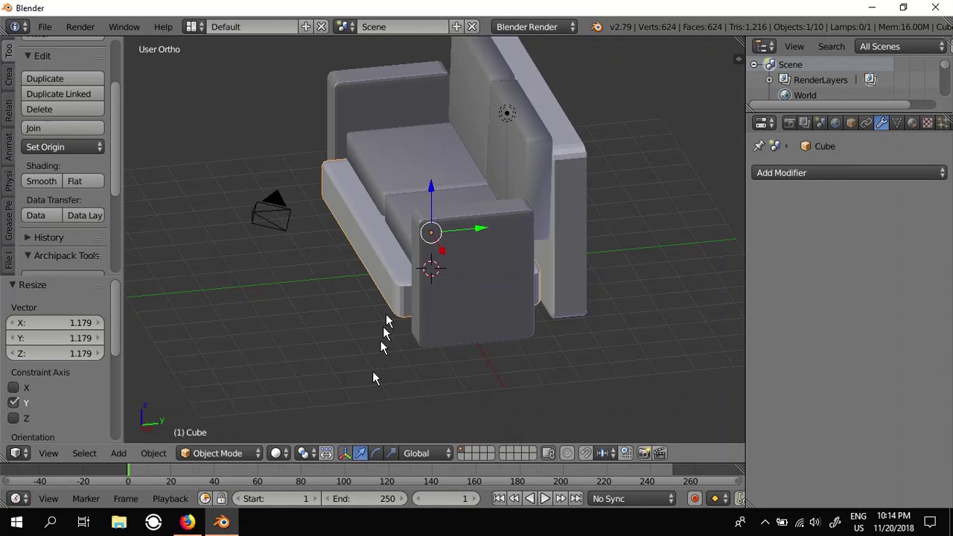
left_click_drag(455, 232, 468, 225)
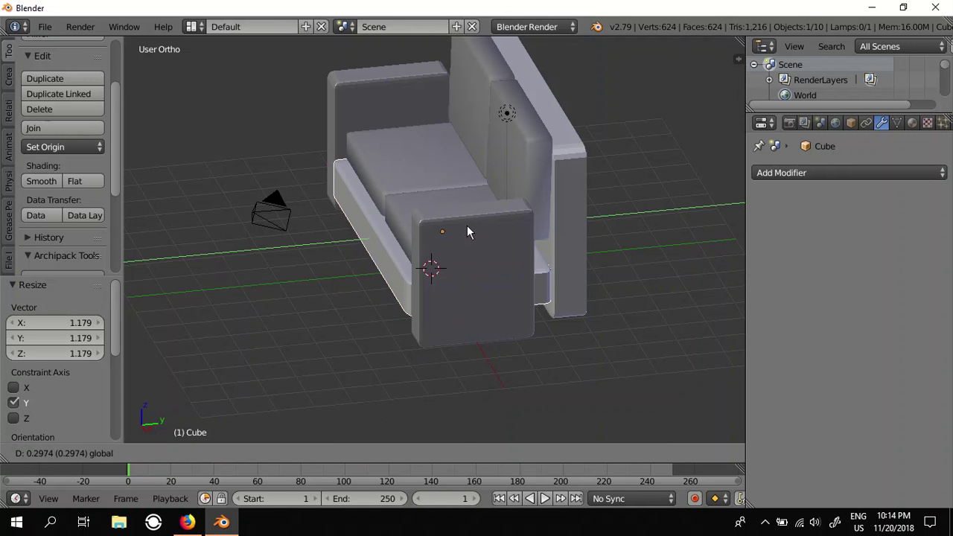
mouse_move(340, 281)
middle_mouse_down()
mouse_move(437, 274)
mouse_move(519, 291)
mouse_move(481, 297)
mouse_move(446, 270)
mouse_move(402, 285)
middle_mouse_up()
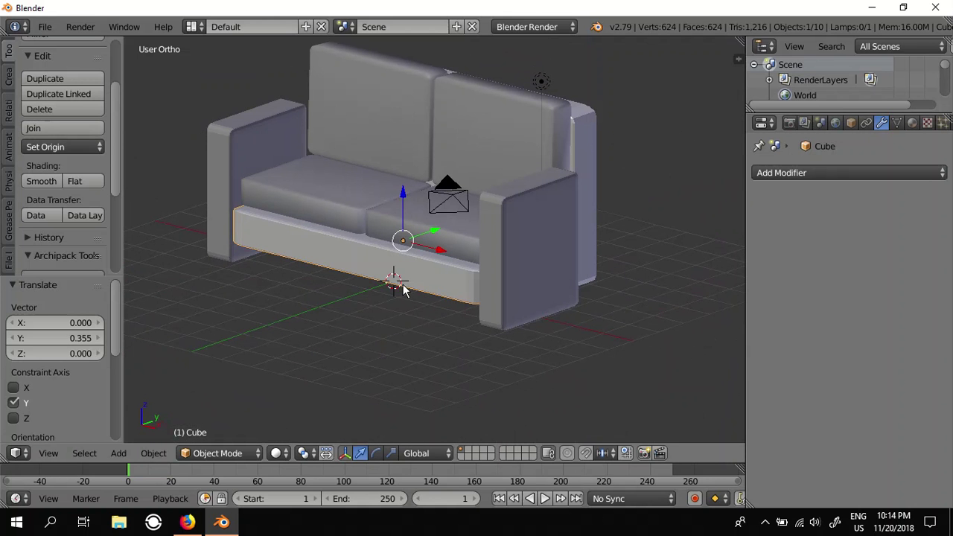
right_click(221, 153, "shift")
Select the base, both armrests and the backrest and join them into Cube.005.
right_click(286, 236, "shift")
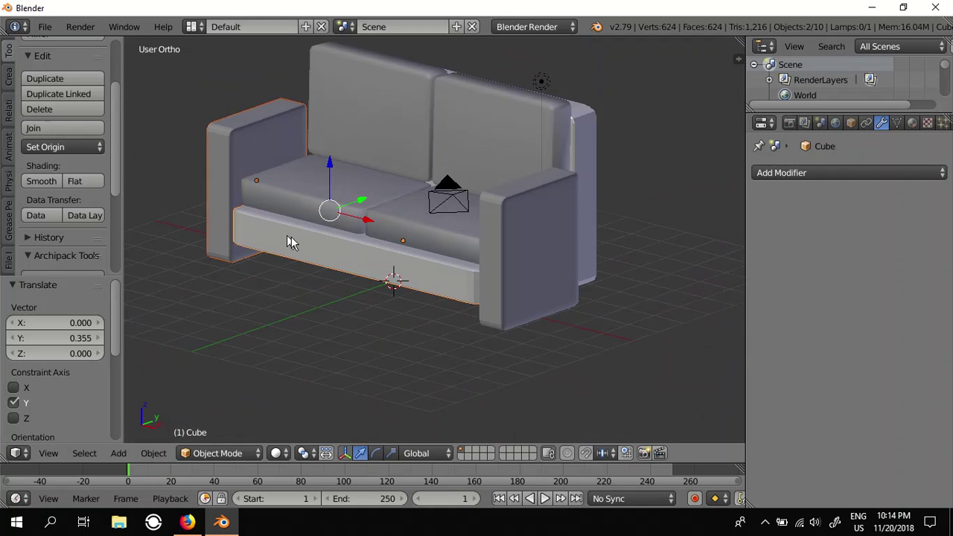
right_click(512, 233, "shift")
right_click(588, 172, "shift")
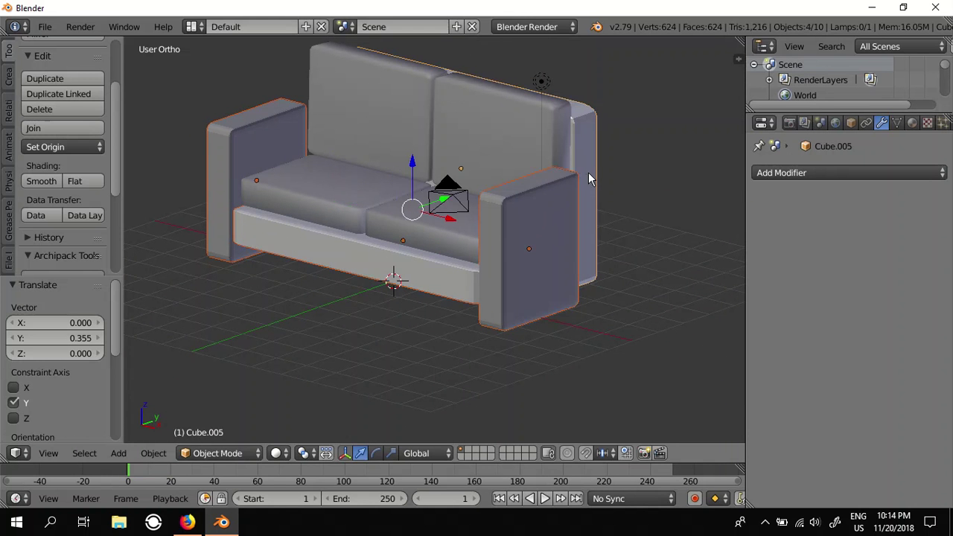
mouse_move(571, 279)
middle_mouse_down()
mouse_move(493, 287)
mouse_move(608, 276)
mouse_move(588, 287)
middle_mouse_up()
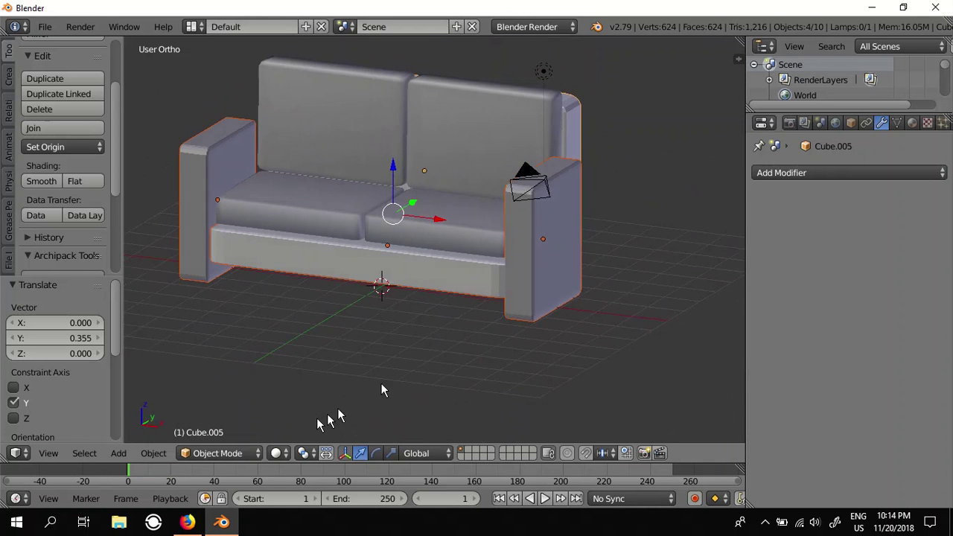
left_click(154, 453)
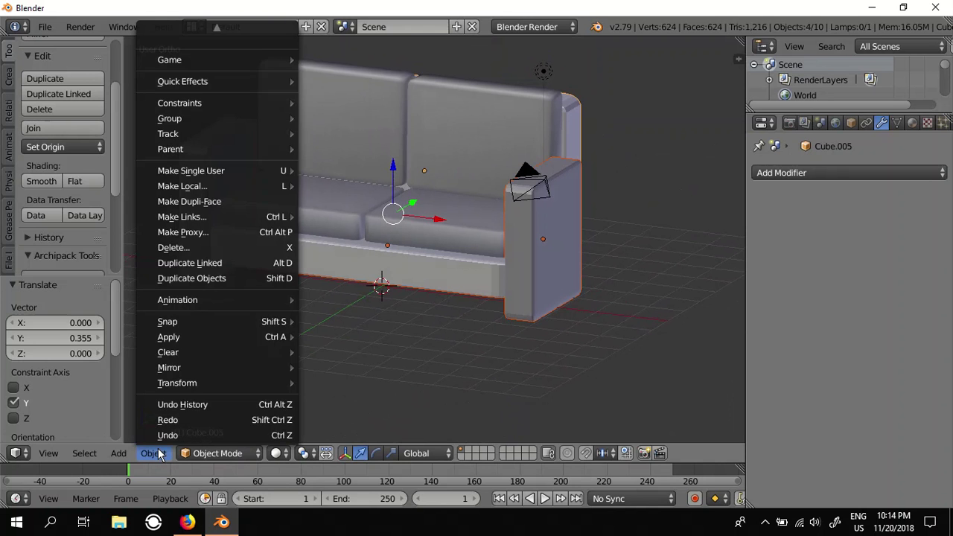
scroll(191, 64, "up", 2)
left_click(192, 67)
mouse_move(436, 280)
middle_mouse_down()
mouse_move(414, 308)
mouse_move(323, 295)
mouse_move(428, 284)
mouse_move(445, 294)
mouse_move(435, 288)
mouse_move(400, 322)
middle_mouse_up()
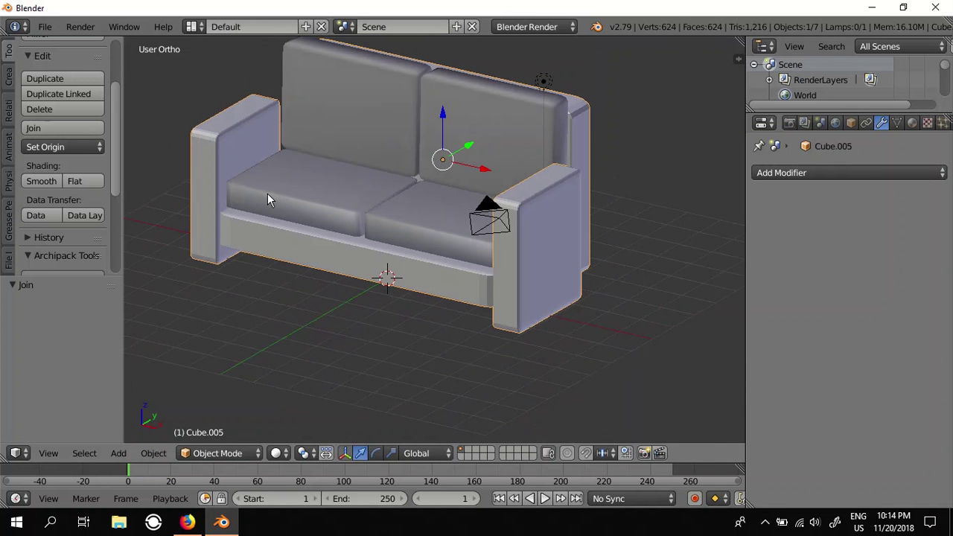
scroll(470, 270, "down", 1)
left_click(47, 28)
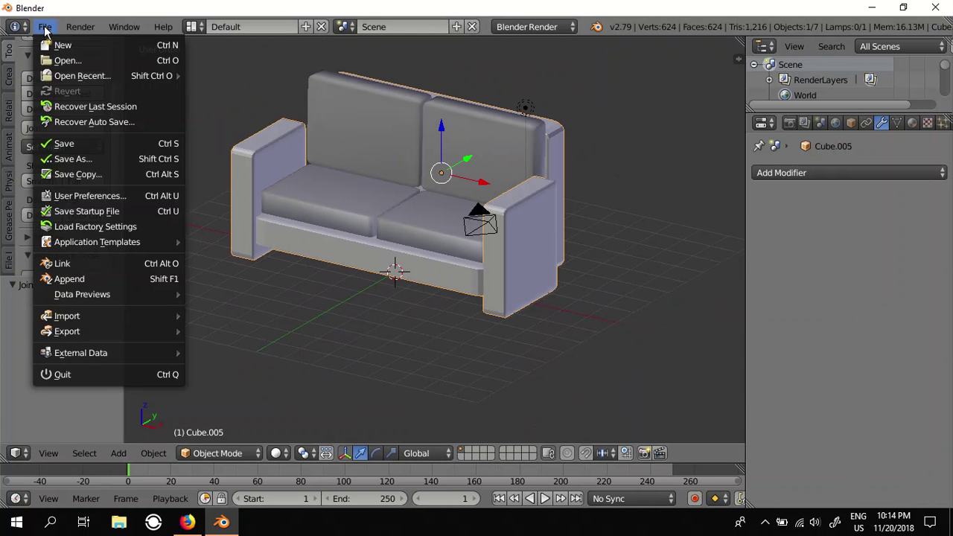
Rename untitled.blend to sofa.blend in the file browser and save the scene.
left_click(73, 144)
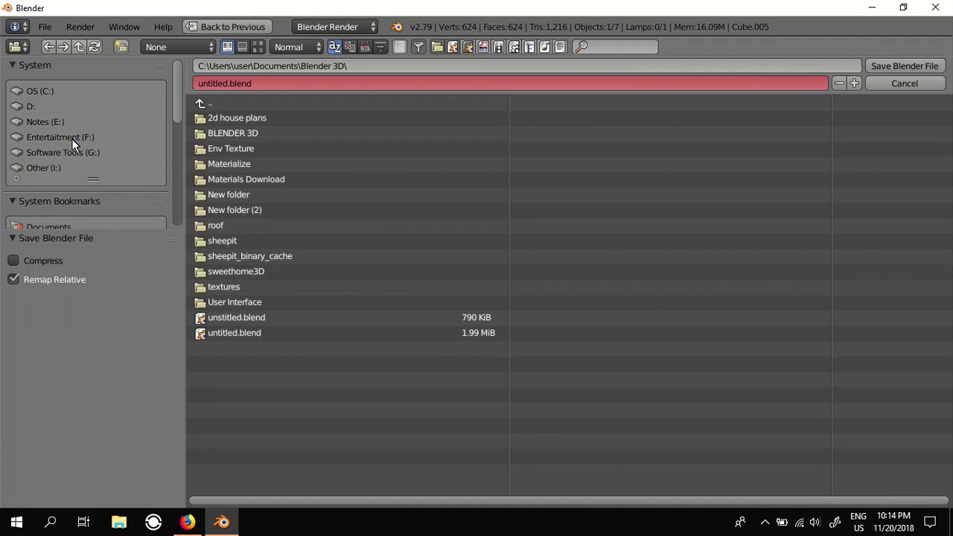
left_click(204, 82)
left_click(211, 82)
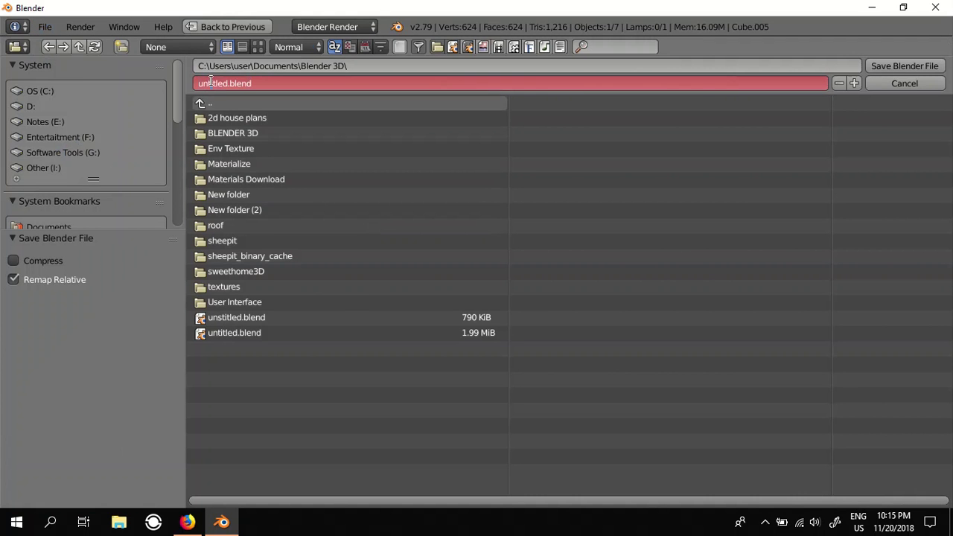
left_click_drag(228, 84, 186, 84)
type("sof")
type("a")
left_click(893, 66)
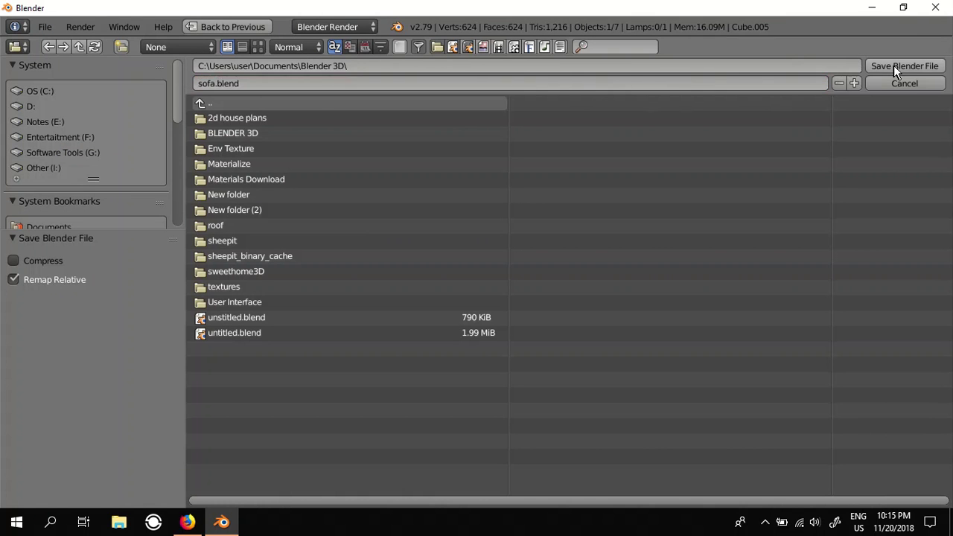
left_click(895, 66)
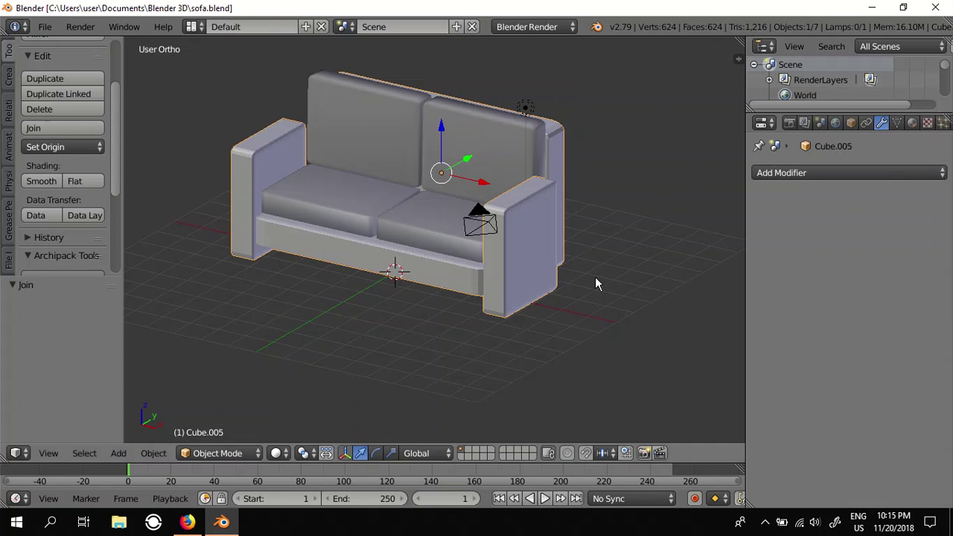
middle_click_drag(577, 306, 554, 309)
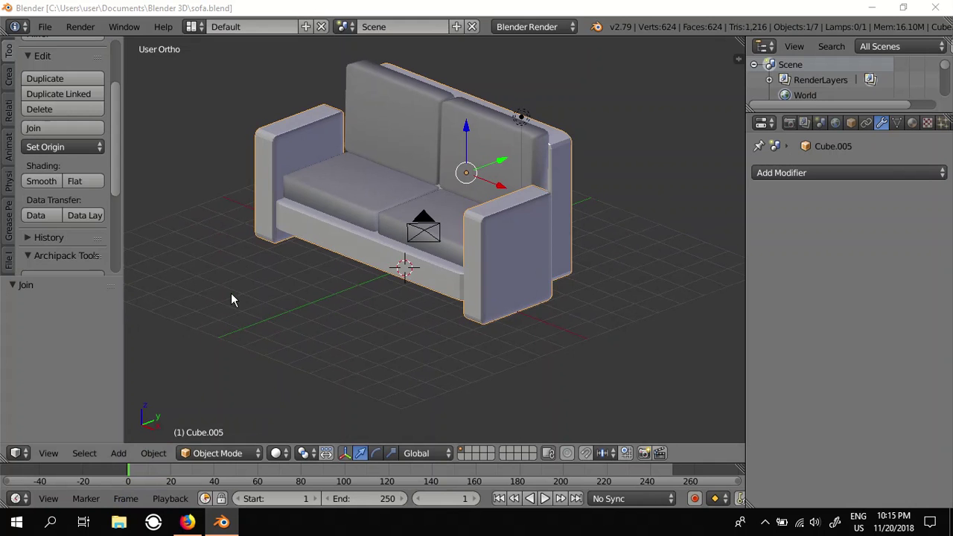
Set the render engine to Cycles Render.
left_click(573, 27)
key("super+e")
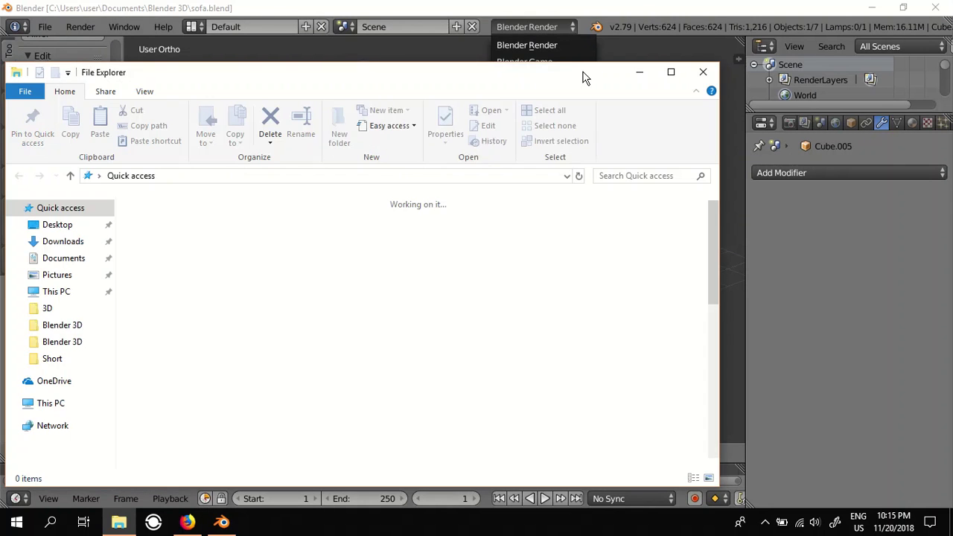
key("alt+F4")
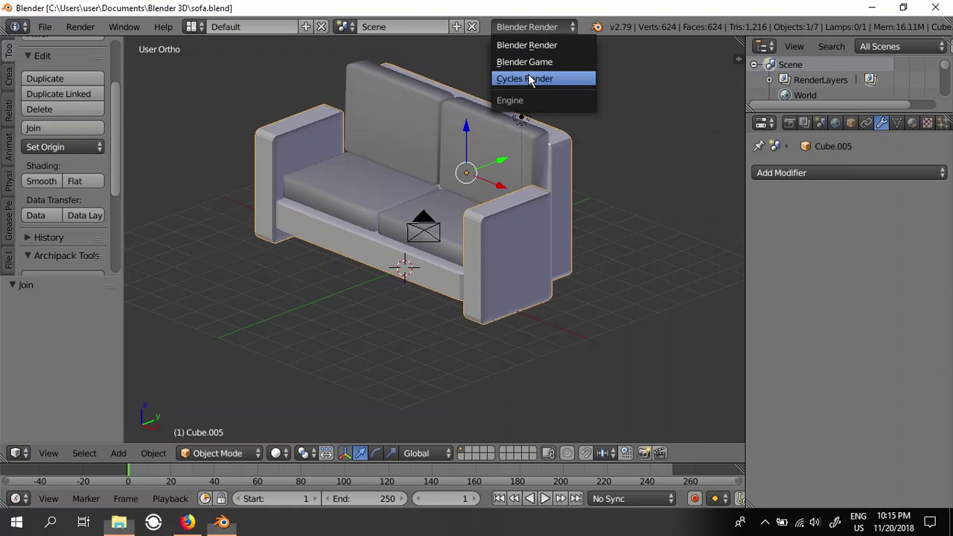
left_click(530, 79)
Select the principled shader example image in the Downloads folder in File Explorer.
left_click(118, 522)
left_click_drag(220, 179, 379, 84)
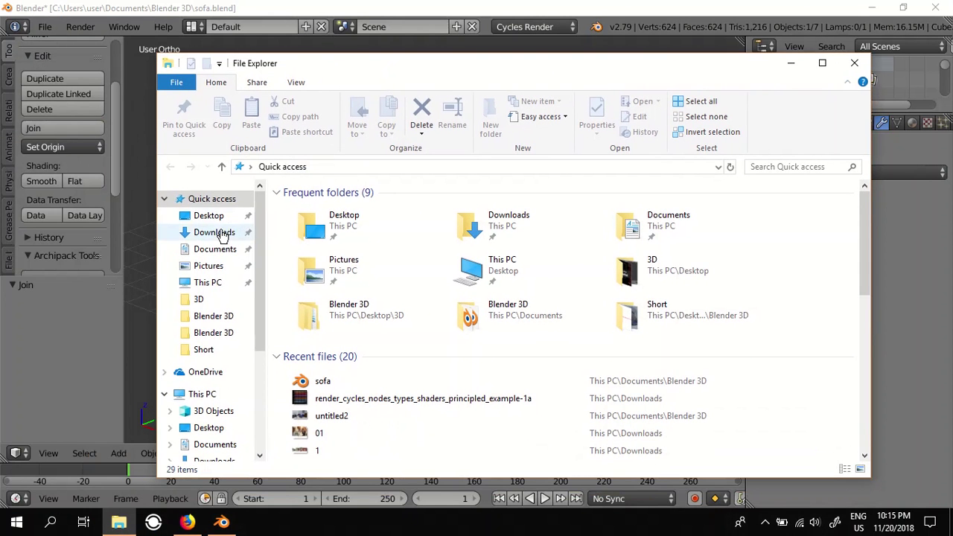
left_click(221, 233)
scroll(441, 272, "down", 5)
left_click(323, 388)
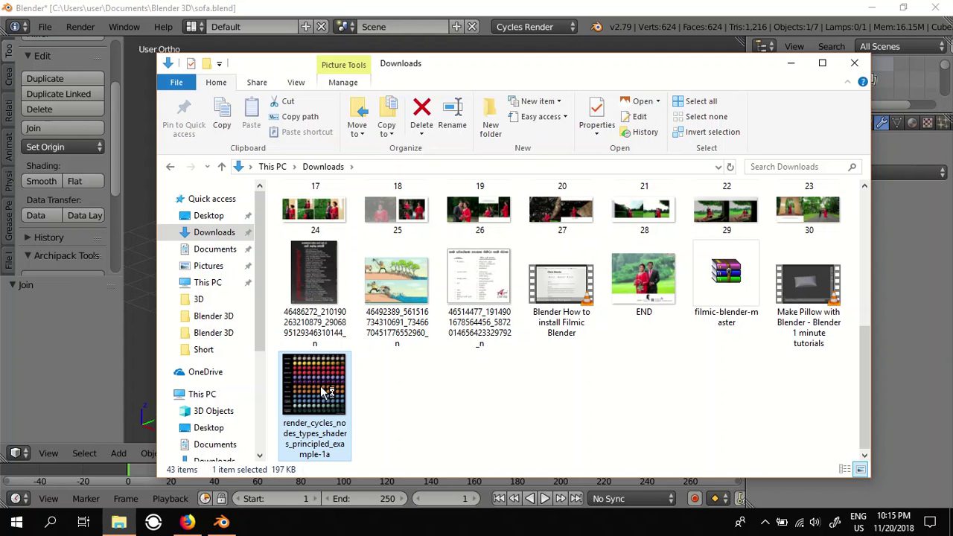
left_click(791, 63)
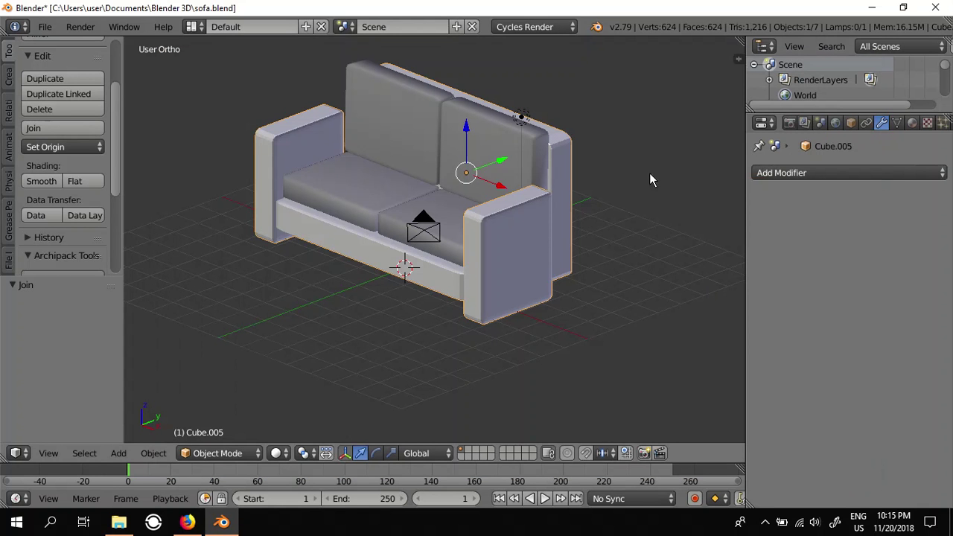
View the principled shader example image in Photos, then return to the Blender sofa scene.
key("F12")
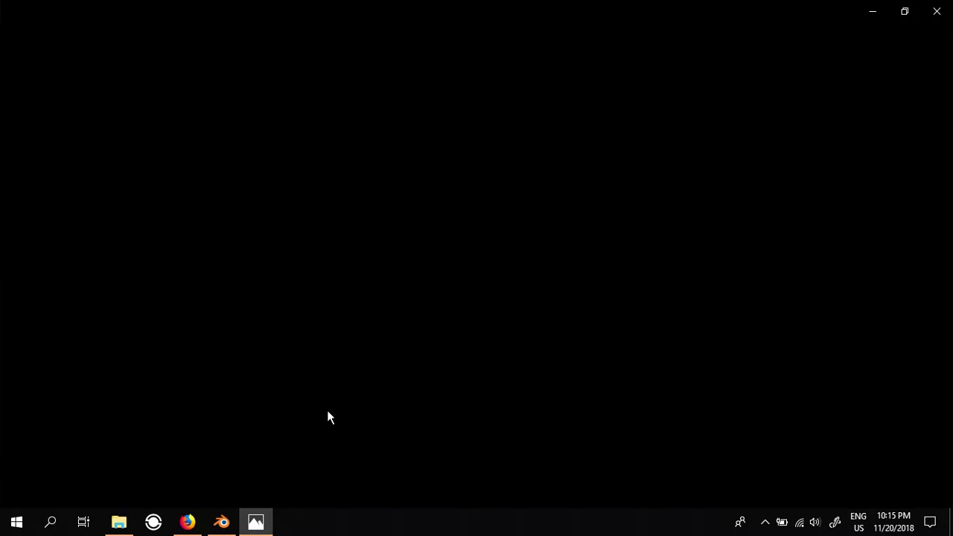
left_click(221, 527)
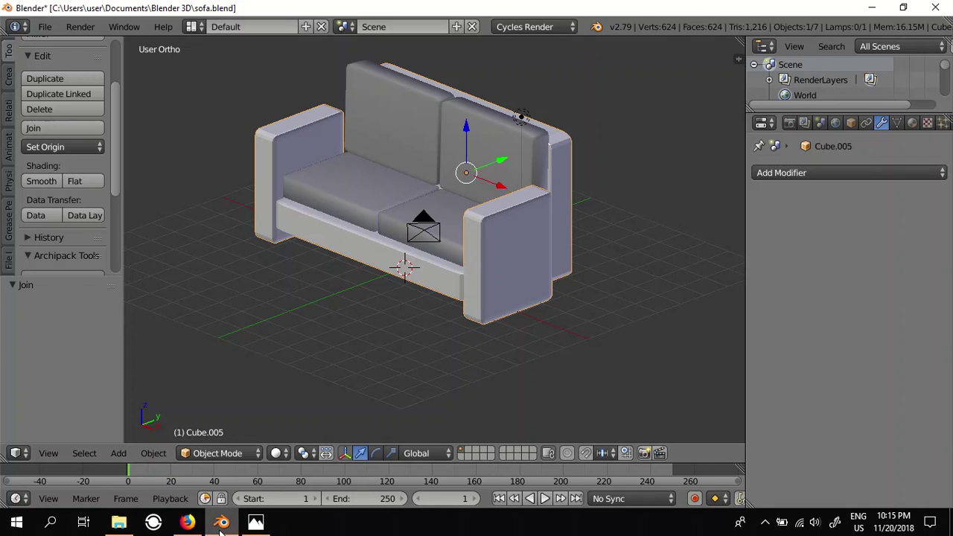
left_click(252, 524)
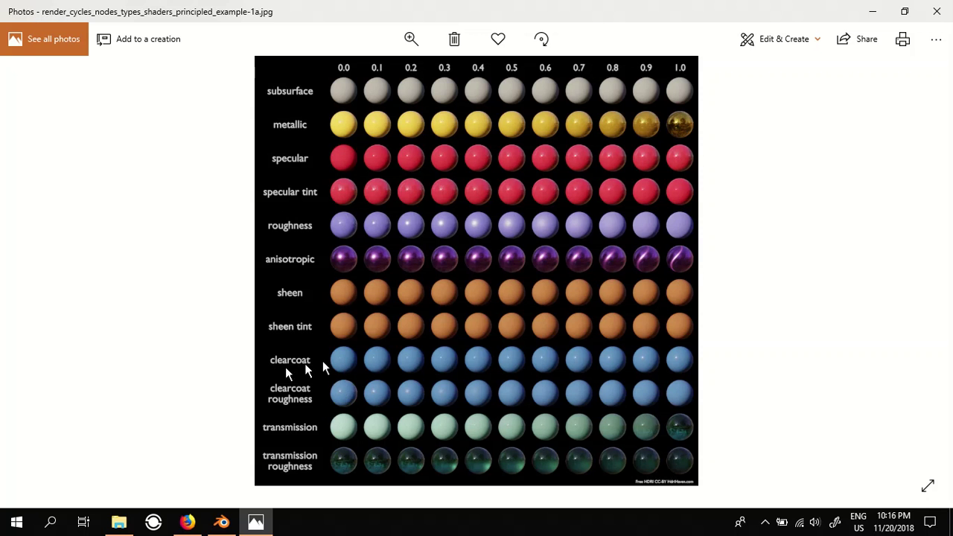
left_click(220, 523)
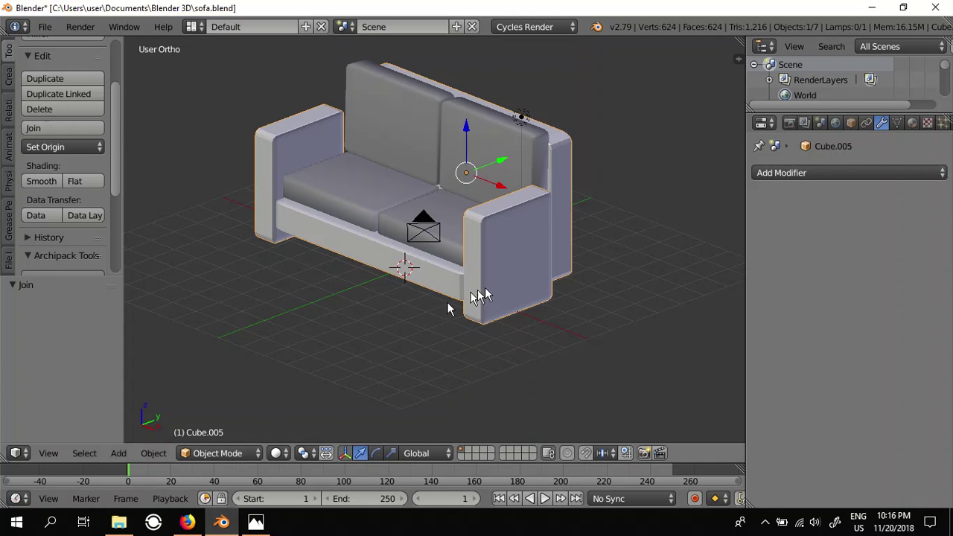
Split the 3D view and turn the right area into a Node Editor with its side panel hidden.
left_click_drag(740, 45, 408, 112)
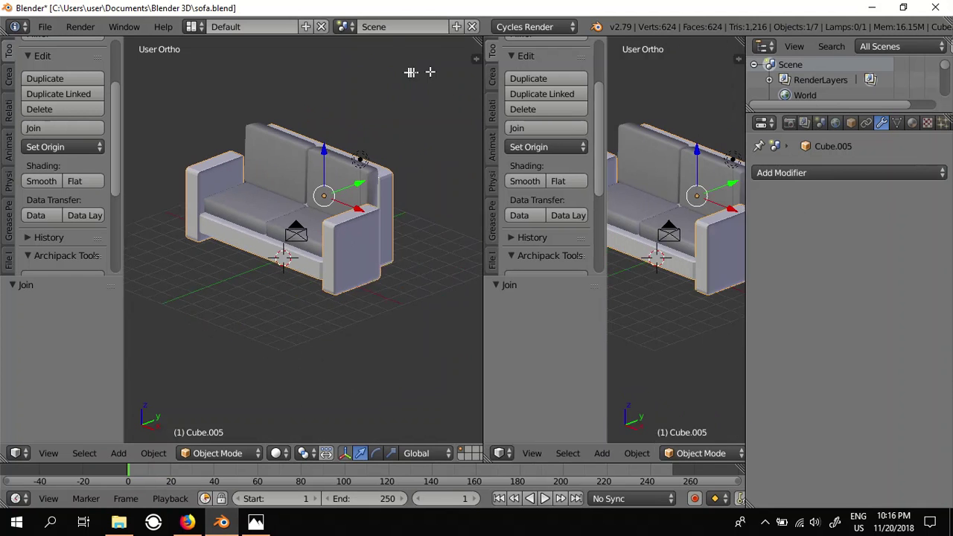
left_click_drag(533, 158, 447, 160)
left_click(426, 453)
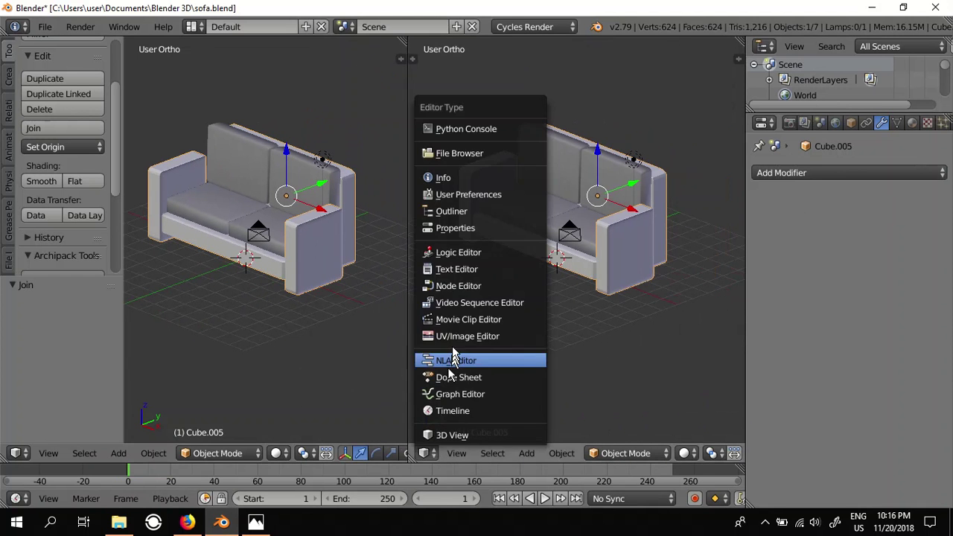
left_click(457, 287)
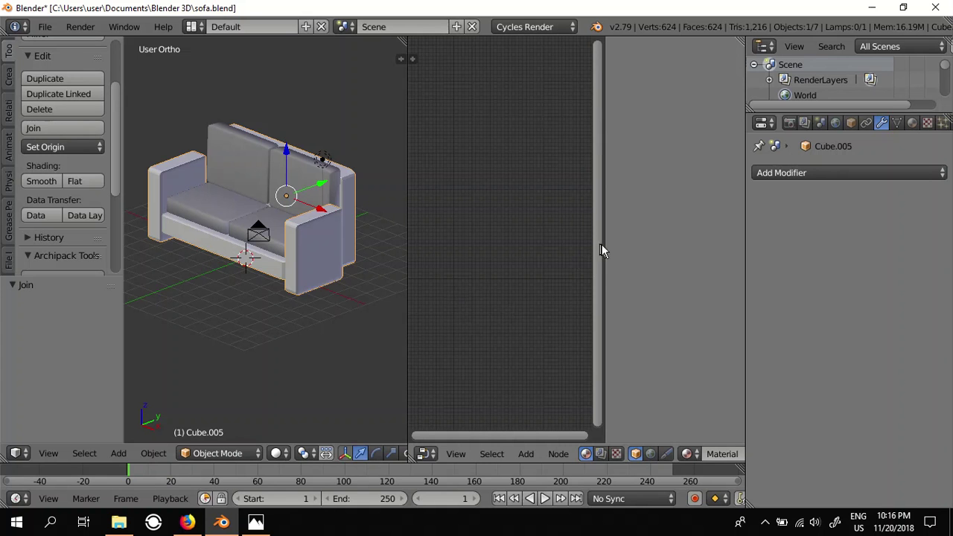
left_click_drag(604, 245, 740, 245)
right_click(320, 257)
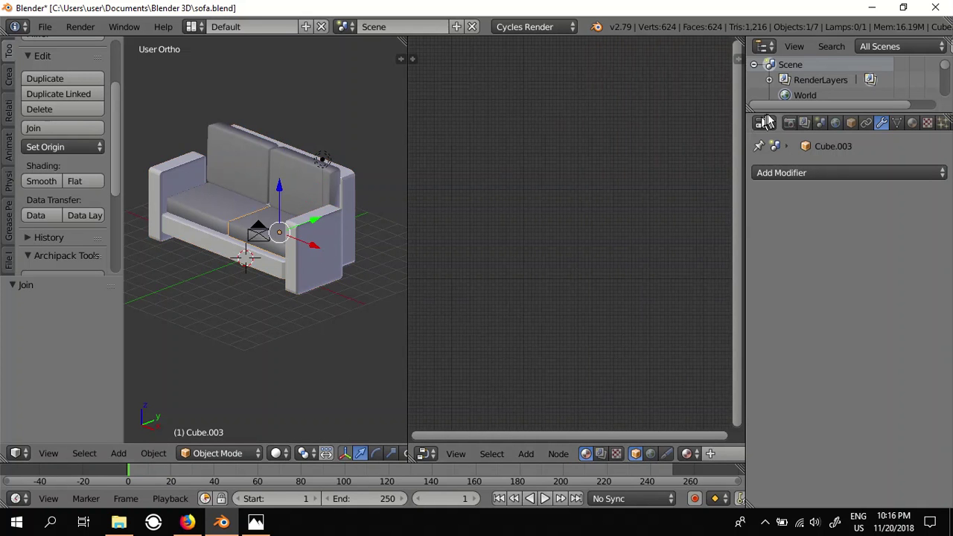
Create a new material for the sofa, enable Use Nodes, and spread the nodes apart.
left_click(810, 172)
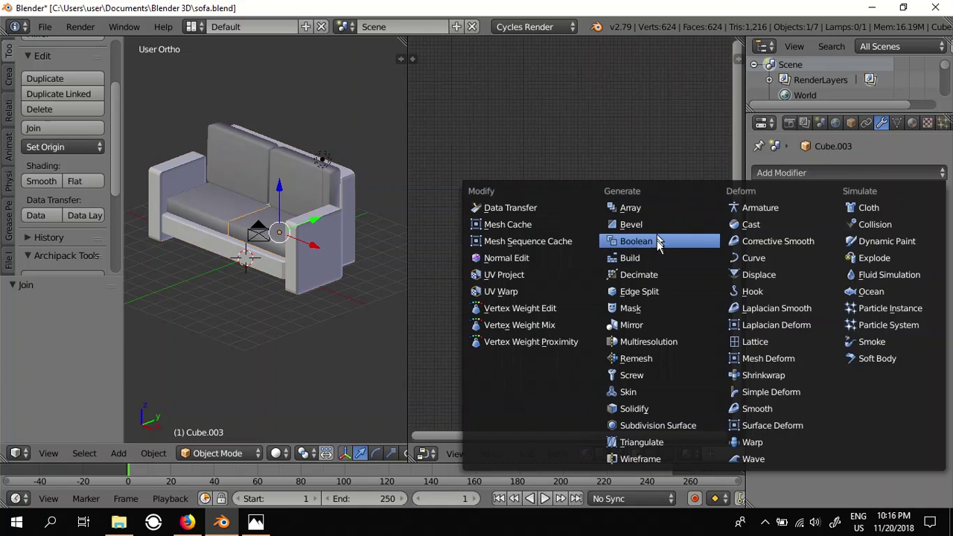
left_click(911, 123)
left_click(839, 220)
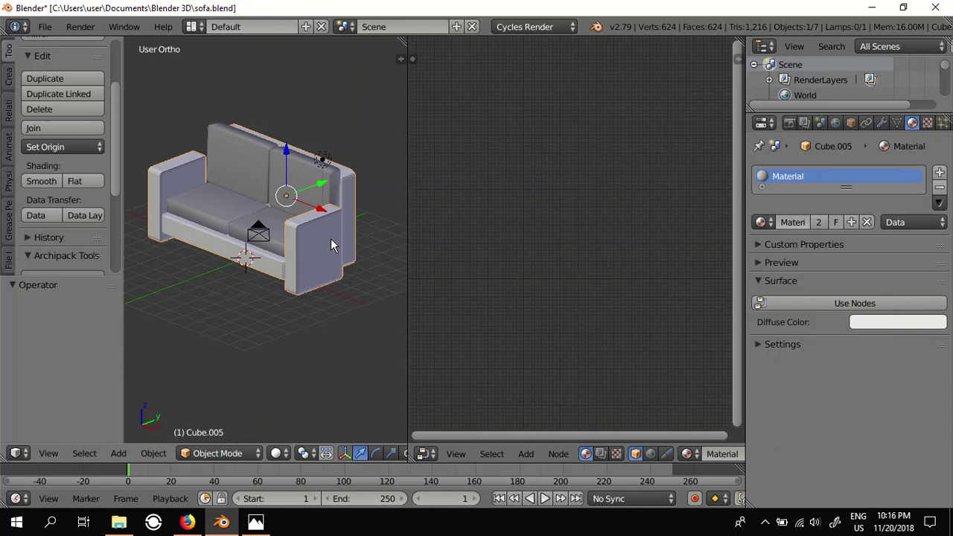
left_click(792, 298)
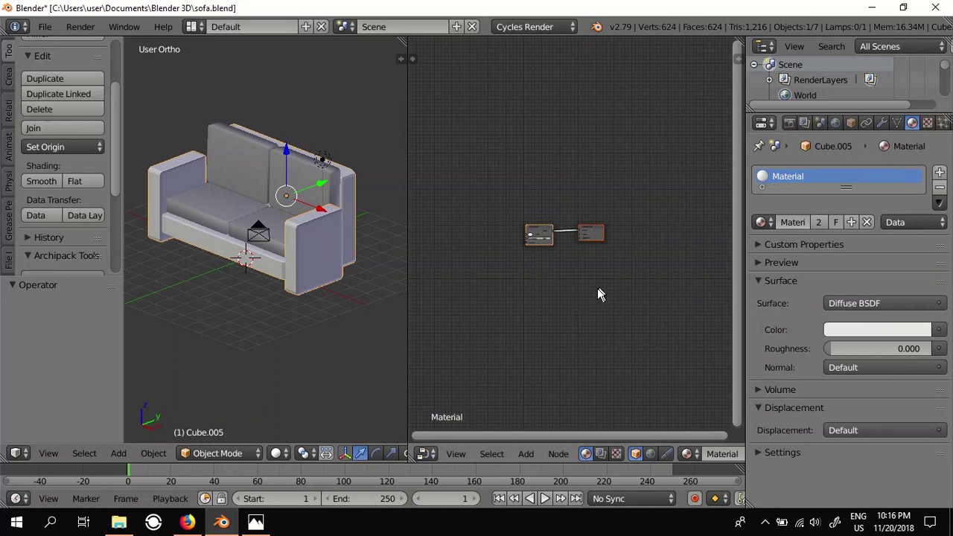
scroll(570, 273, "up", 2)
left_click_drag(603, 224, 657, 208)
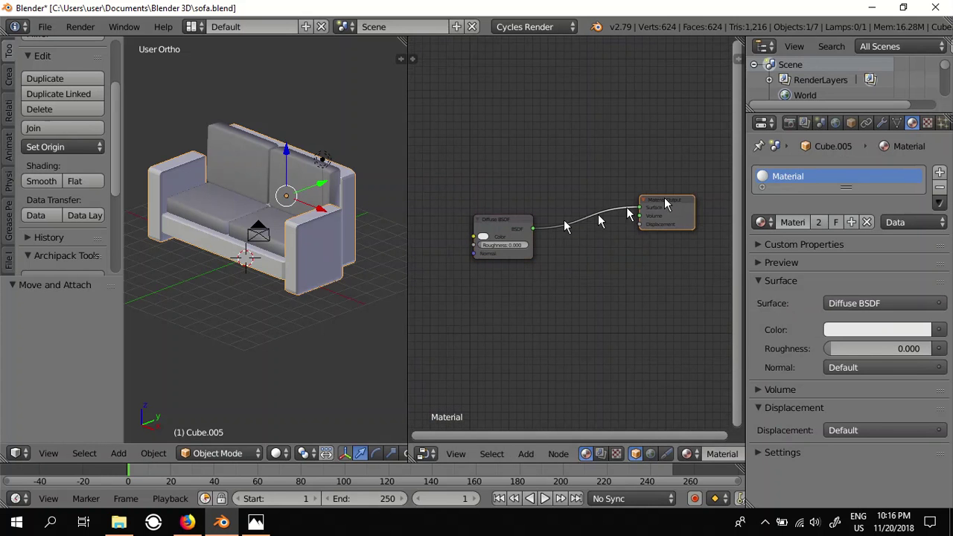
left_click_drag(506, 225, 538, 201)
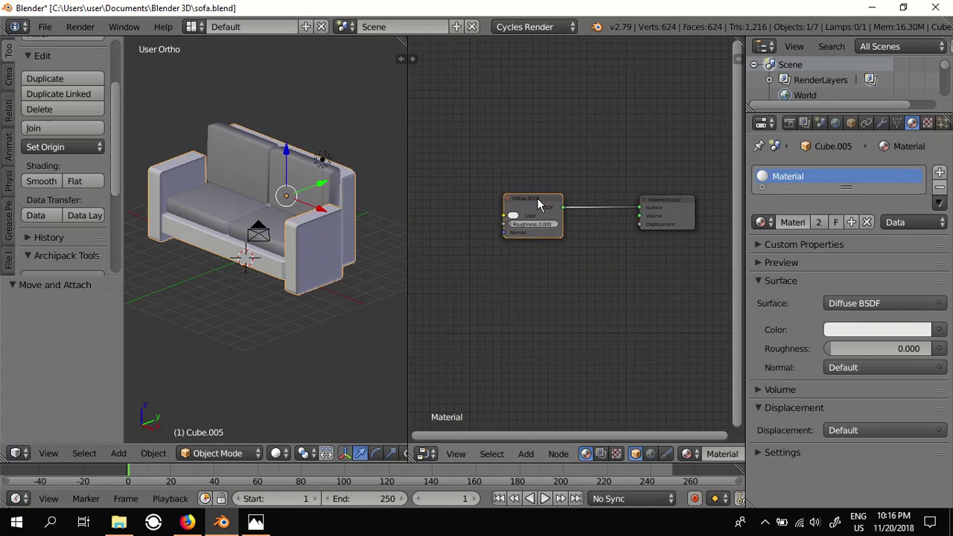
Delete the Diffuse BSDF node and link a new Principled BSDF to the Material Output Surface.
key("x")
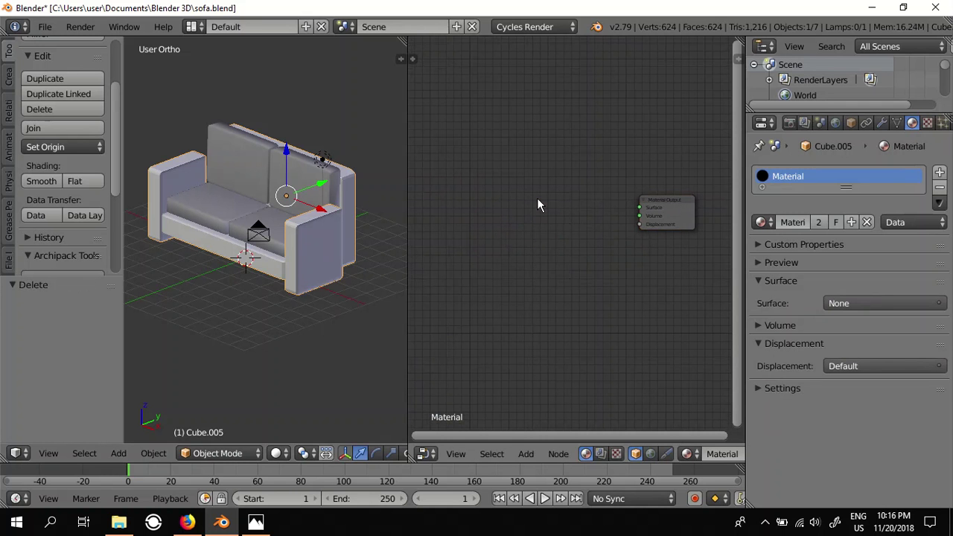
left_click(521, 449)
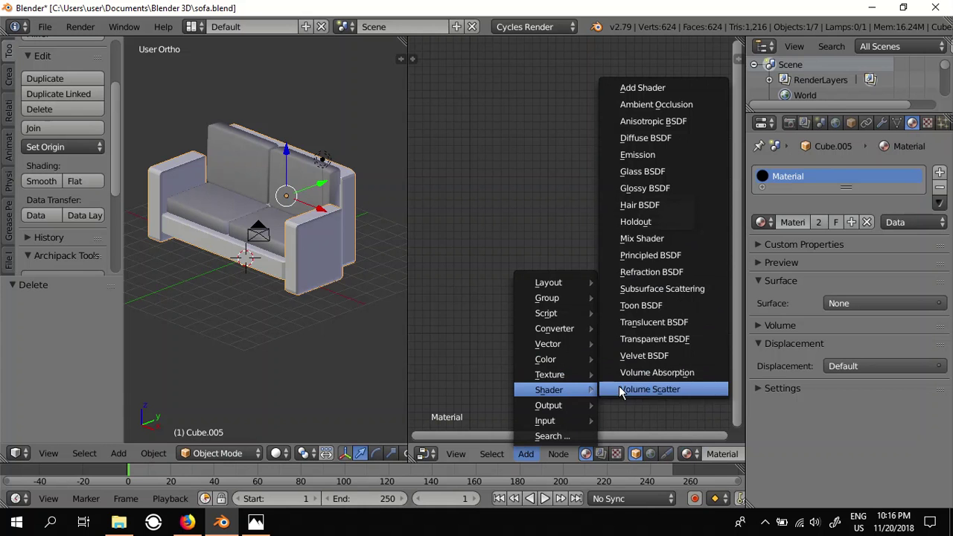
mouse_move(548, 390)
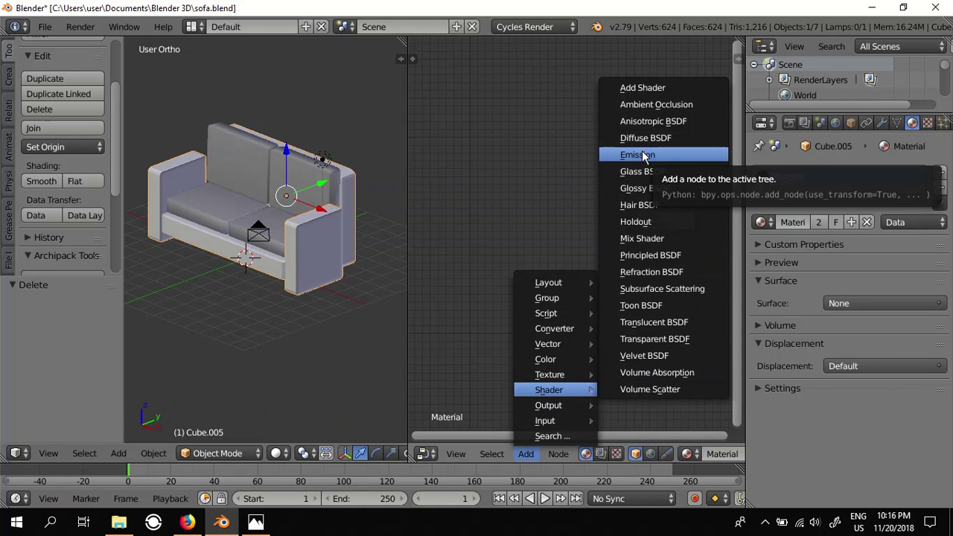
left_click(650, 255)
left_click(518, 167)
left_click_drag(564, 173, 636, 208)
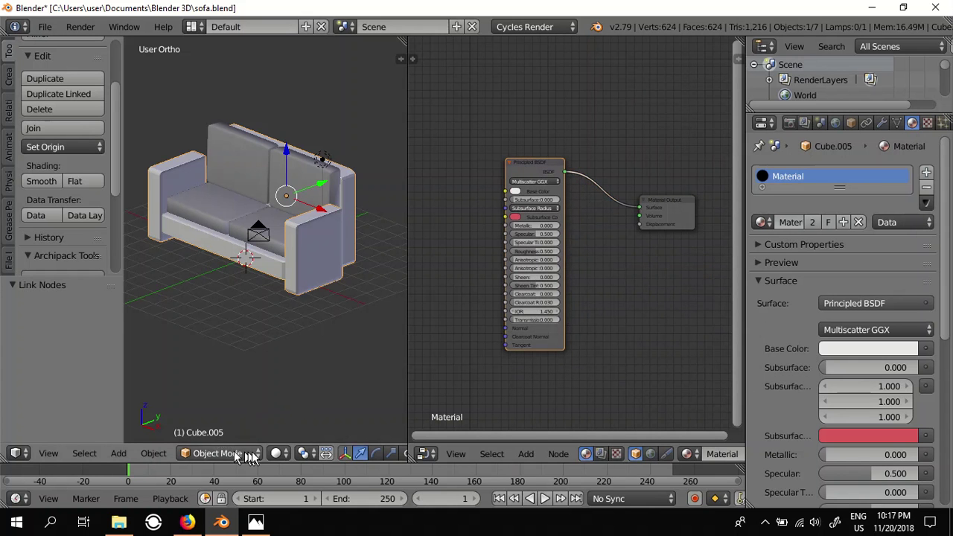
left_click(276, 452)
Switch the viewport to Rendered shading and compare the sofa against the principled shader reference chart.
left_click(322, 353)
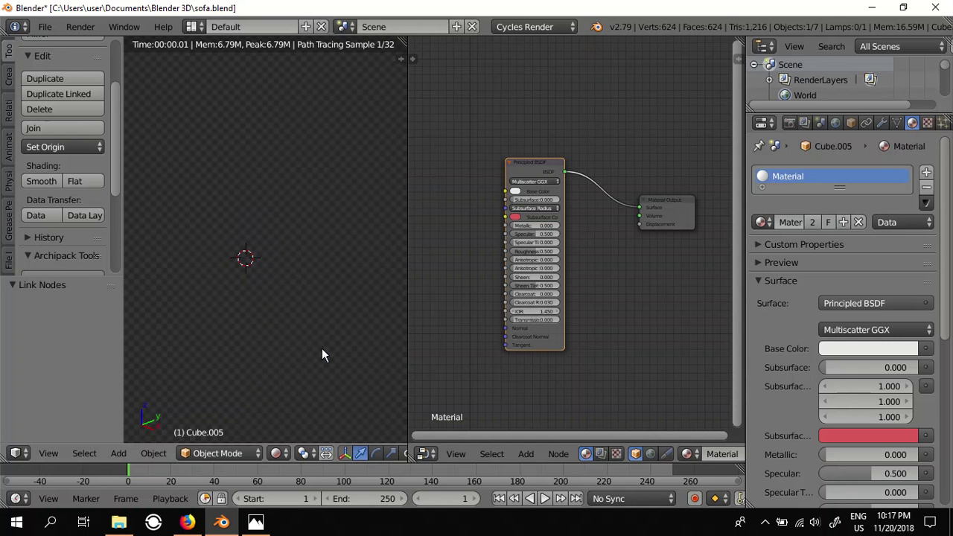
key("alt+Tab")
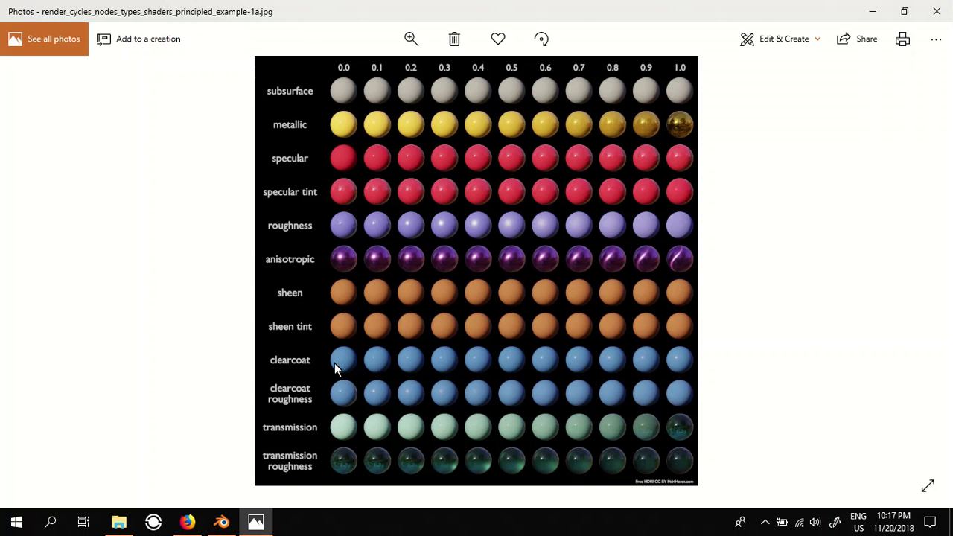
left_click(212, 524)
scroll(491, 298, "up", 2)
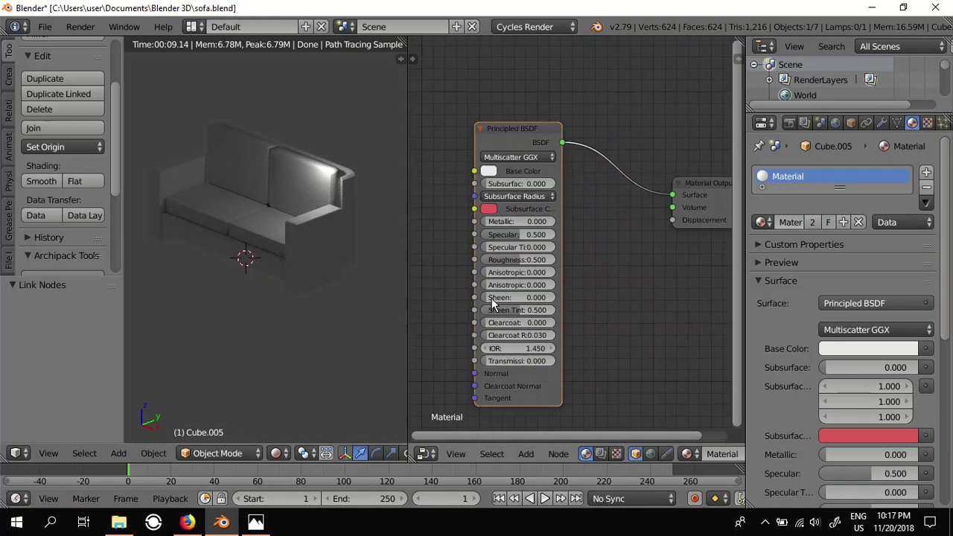
scroll(491, 298, "up", 4)
mouse_move(594, 319)
middle_mouse_down()
mouse_move(692, 173)
mouse_move(691, 190)
middle_mouse_up()
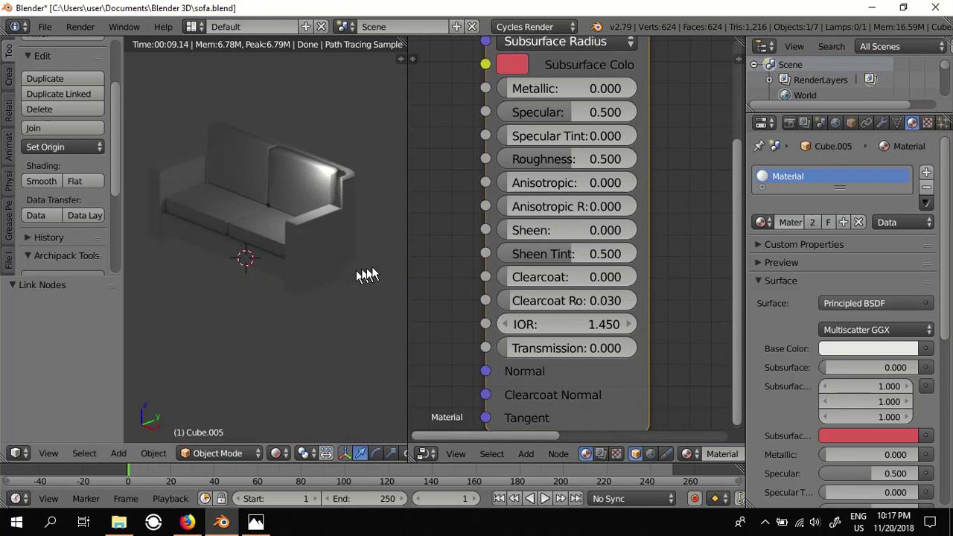
left_click(253, 523)
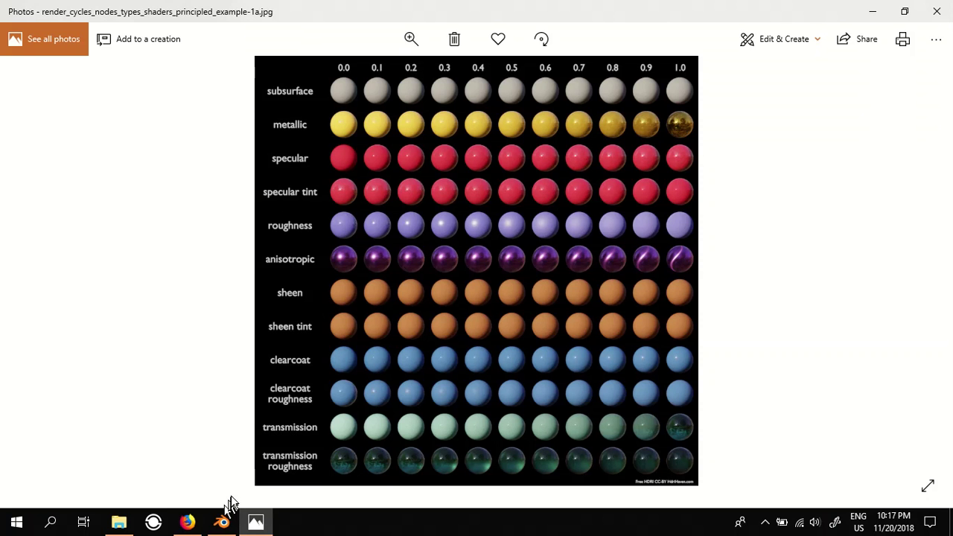
left_click(221, 522)
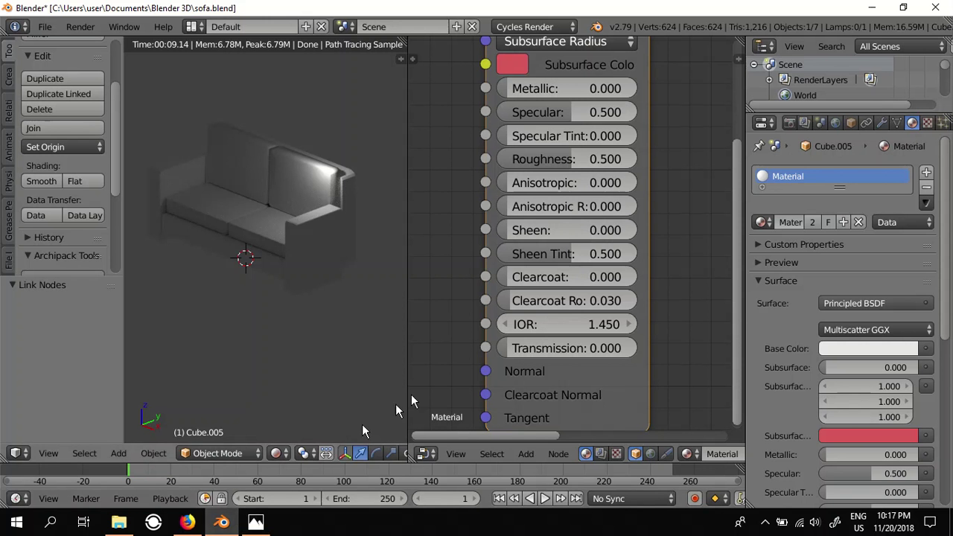
Set Sheen Tint and Clearcoat Roughness to 1.000 and Specular to 0.000 on the Principled BSDF.
left_click_drag(537, 254, 634, 253)
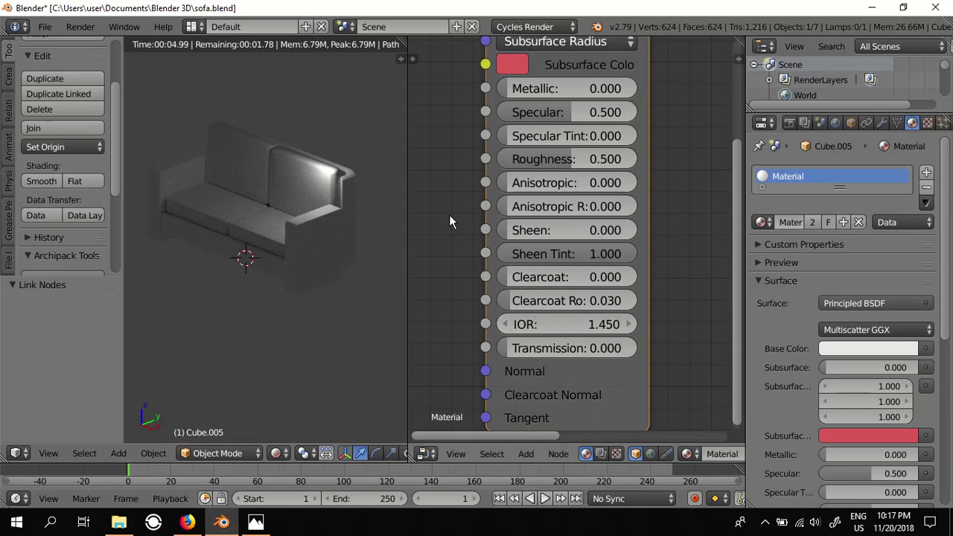
left_click(255, 522)
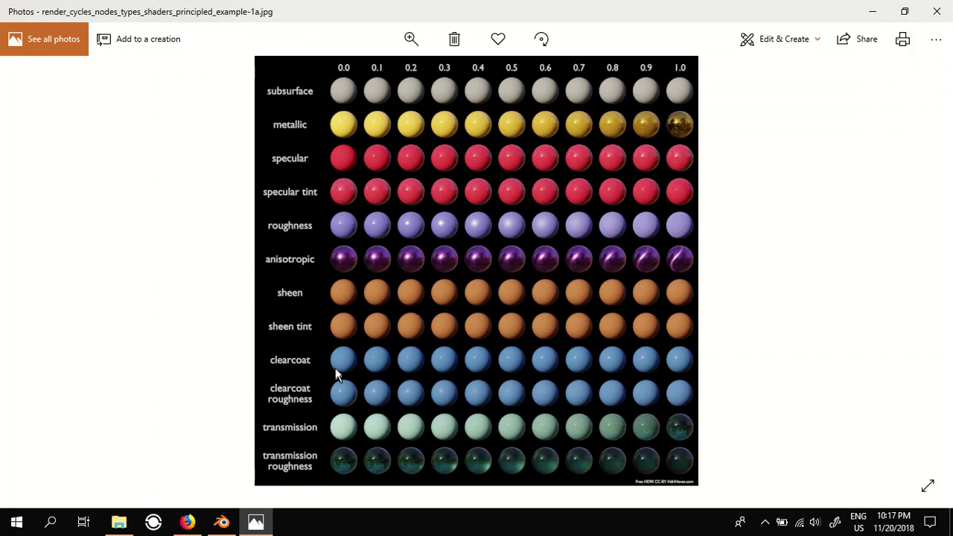
left_click(222, 522)
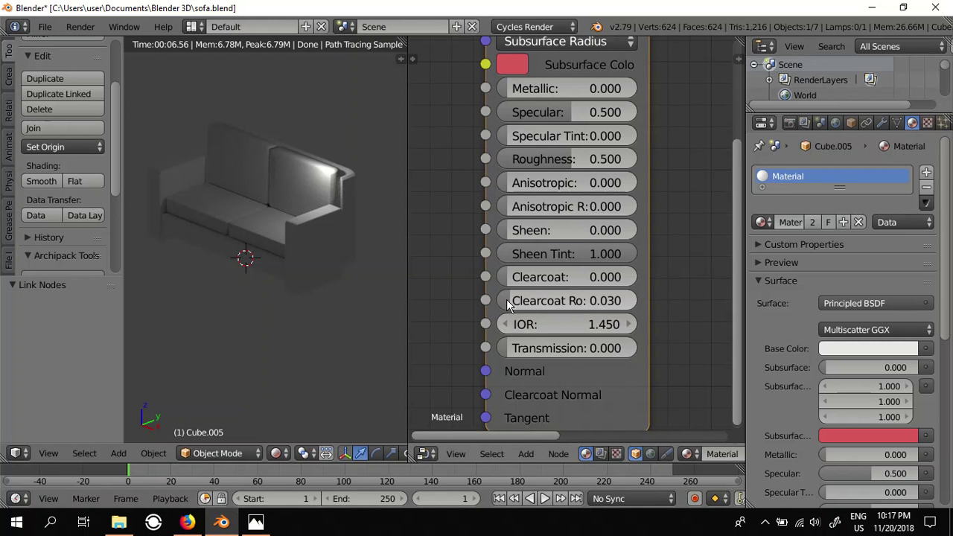
left_click_drag(566, 301, 637, 301)
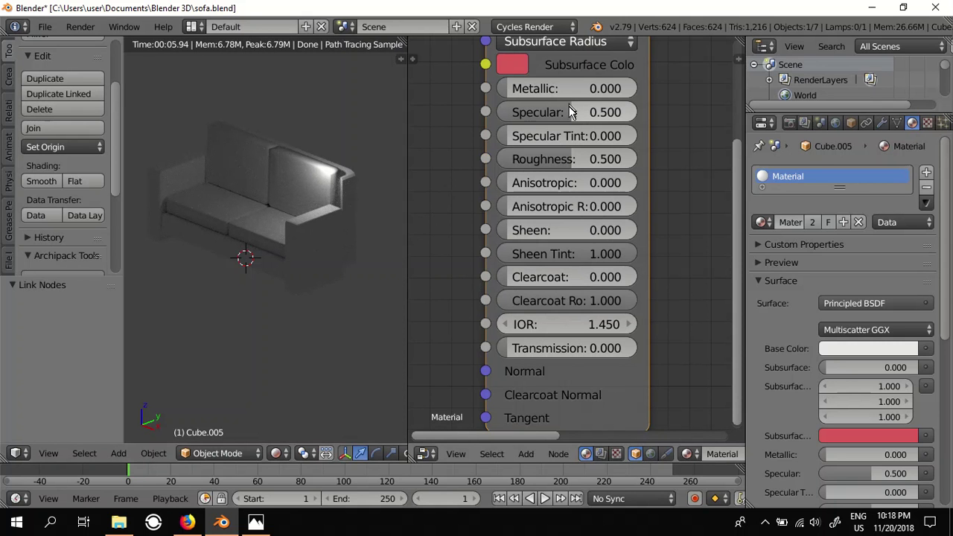
left_click_drag(573, 111, 514, 112)
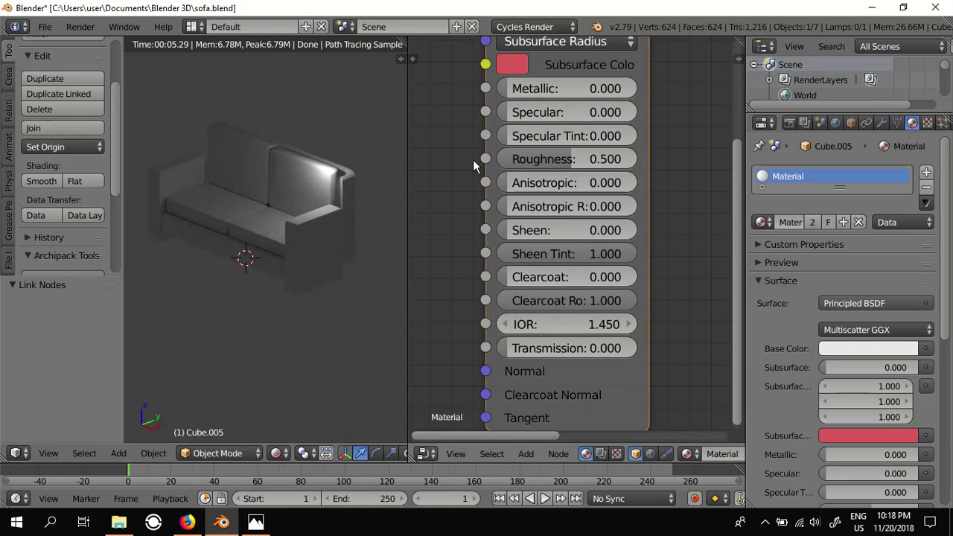
left_click(9, 77)
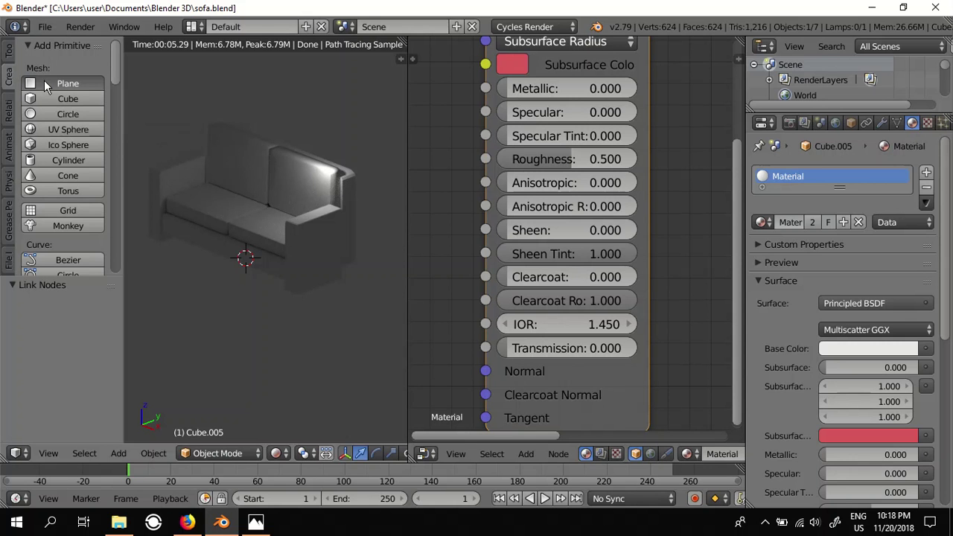
Add a floor plane beneath the sofa and scale it to 24.64.
left_click(44, 84)
left_click(276, 453)
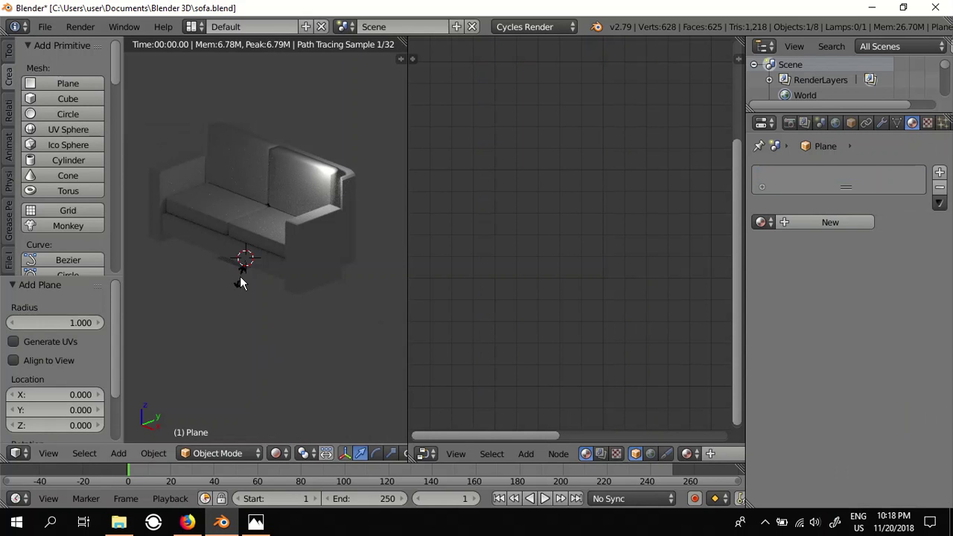
key("s")
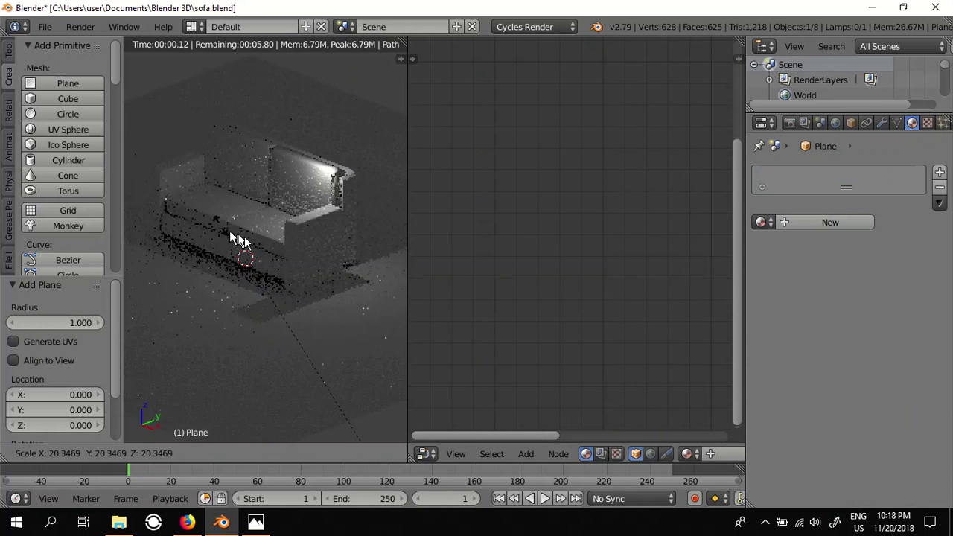
left_click(164, 166)
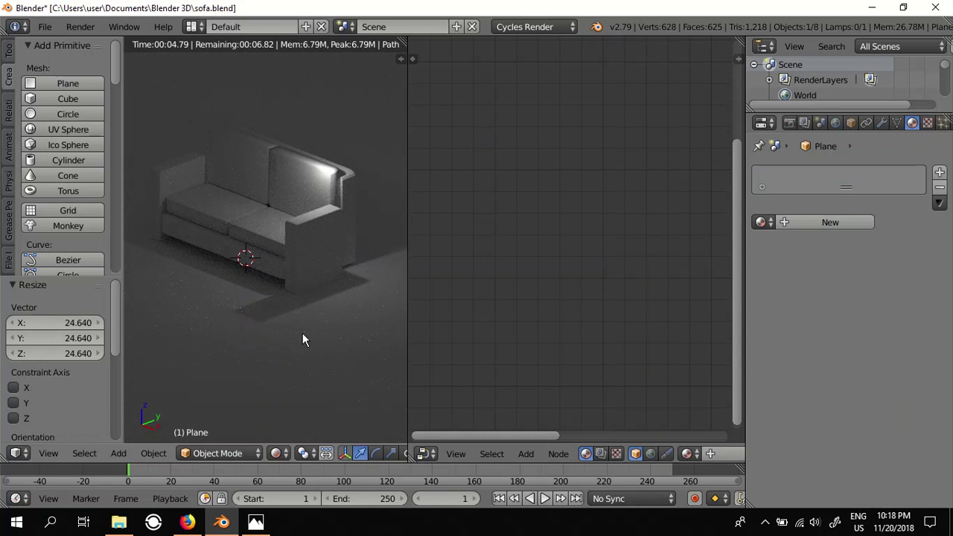
Reselect the sofa and bring its Principled BSDF Base Color into view.
right_click(307, 231)
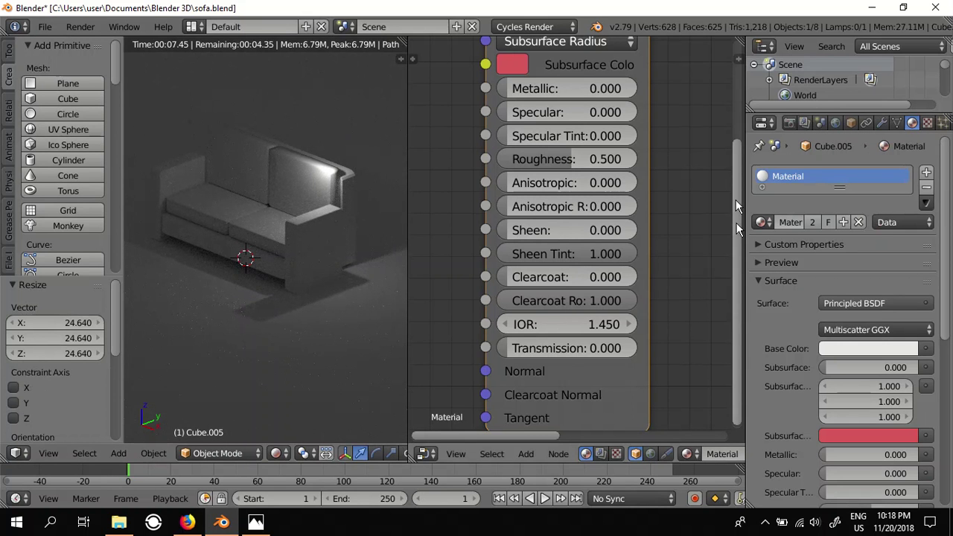
left_click_drag(736, 222, 736, 119)
left_click(523, 174)
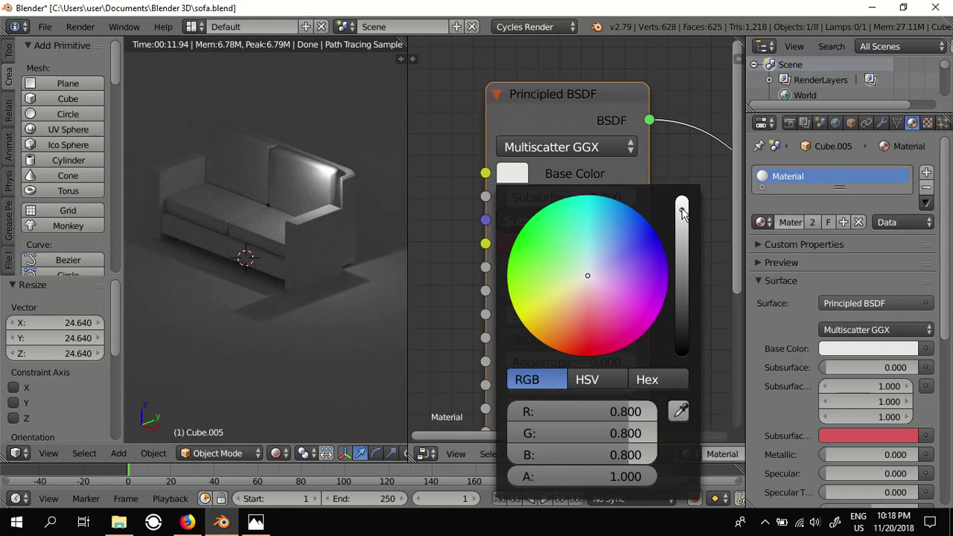
Darken the sofa's Base Color from near-white to a very dark brown.
left_click_drag(682, 213, 681, 299)
left_click_drag(587, 275, 569, 331)
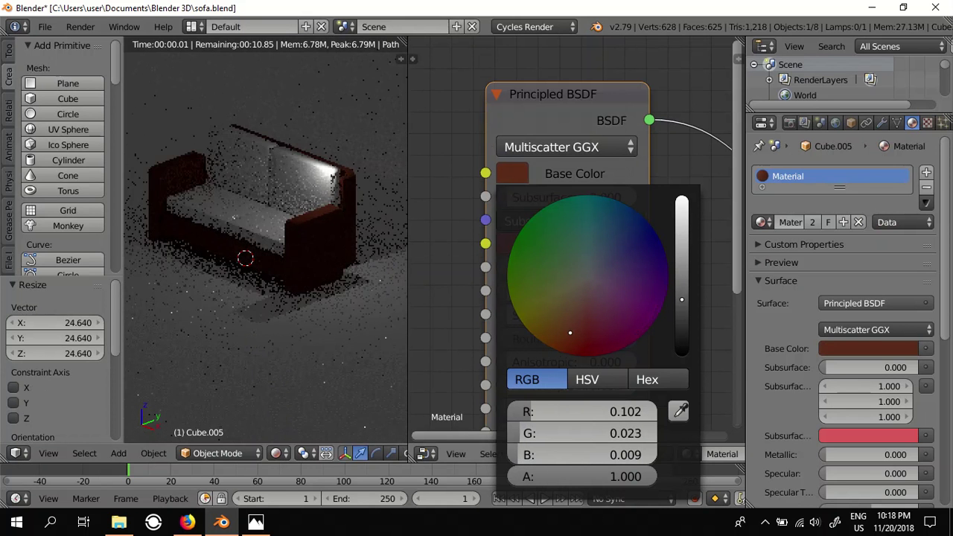
left_click_drag(568, 332, 578, 312)
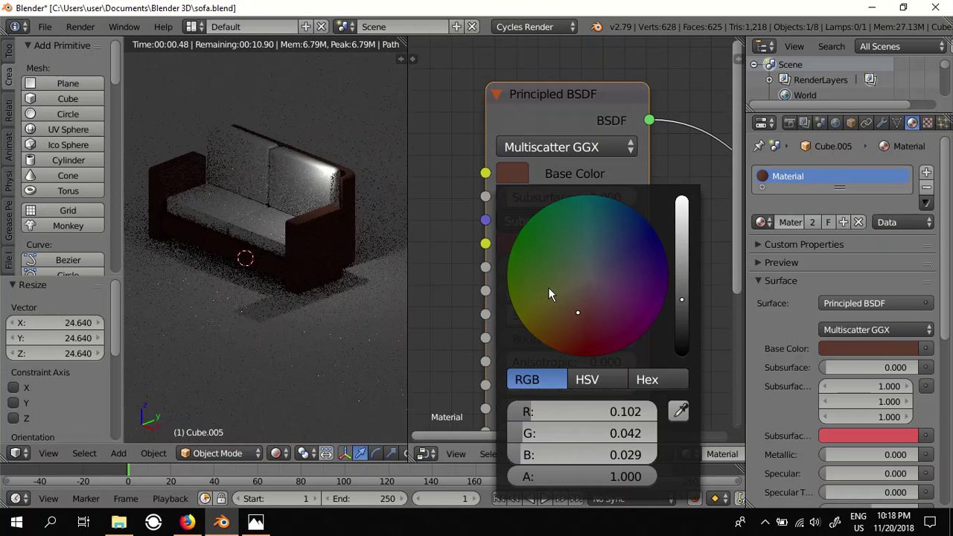
left_click_drag(681, 300, 681, 329)
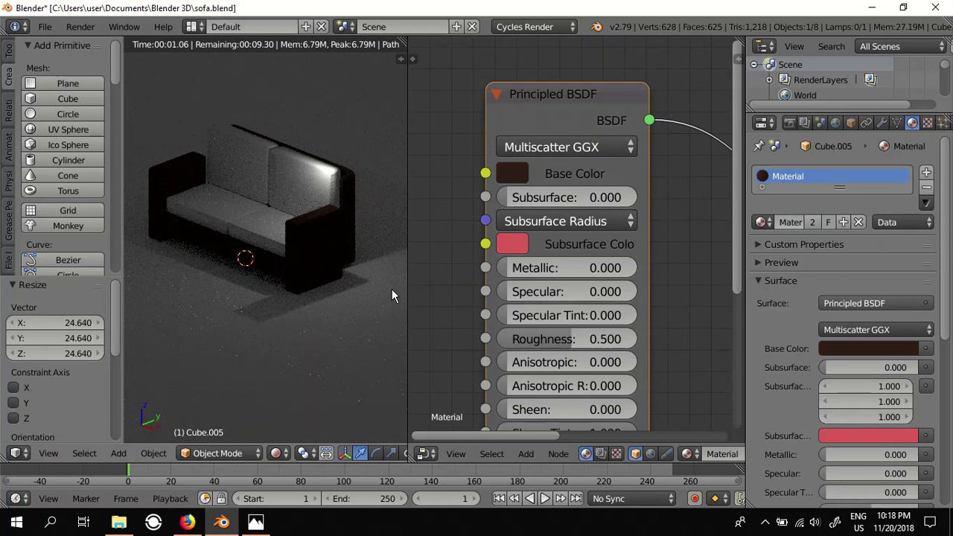
Compare the sofa from front and angled views with the Firefox reference photo.
key("KP_1")
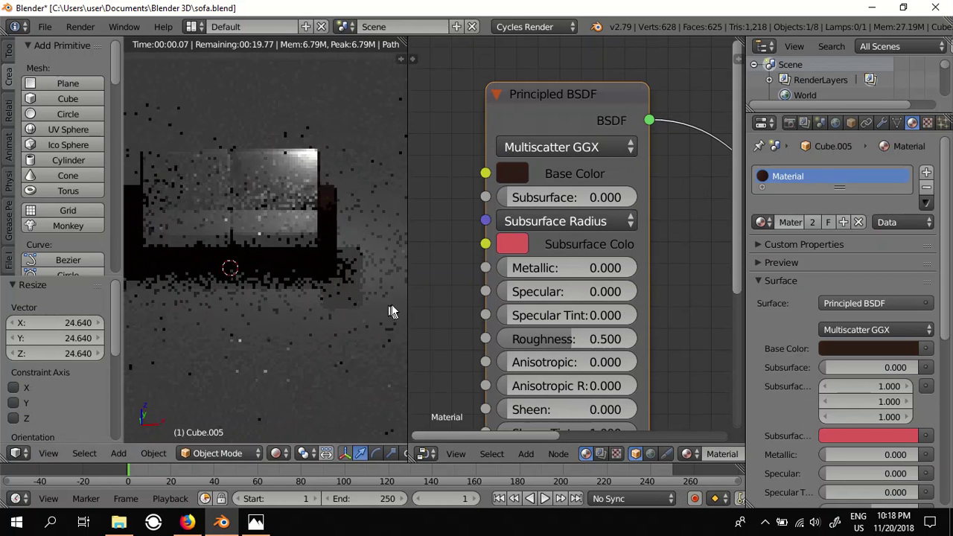
middle_click_drag(384, 300, 128, 301)
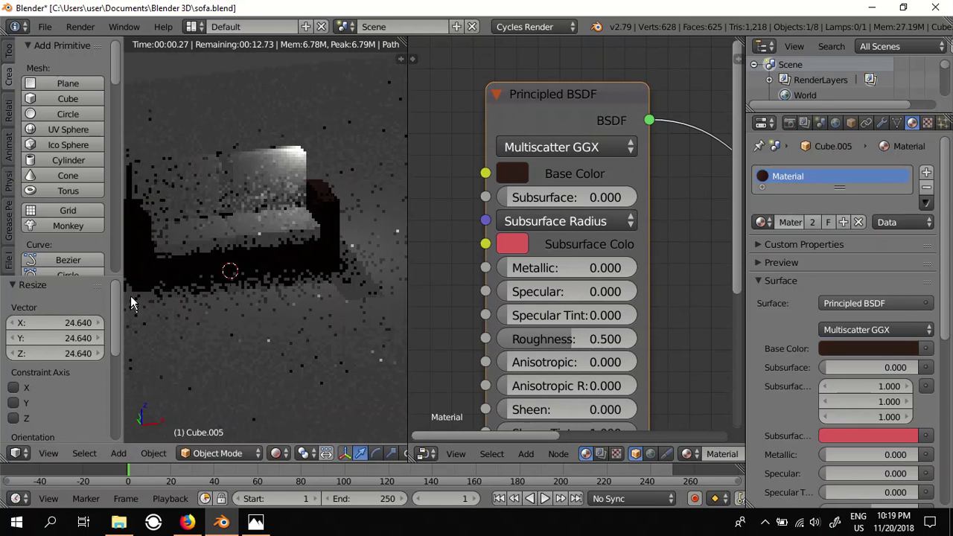
left_click(187, 522)
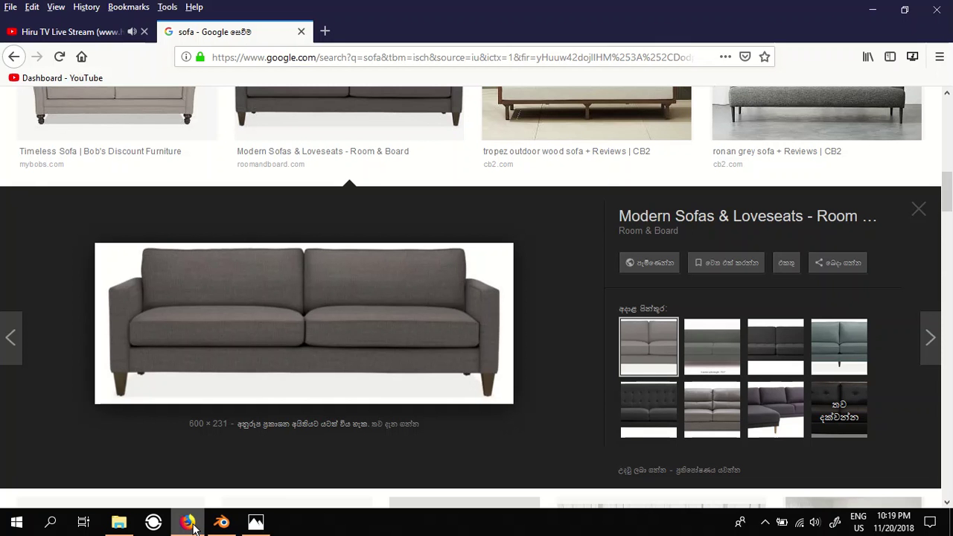
left_click(221, 522)
middle_click_drag(220, 332, 273, 277)
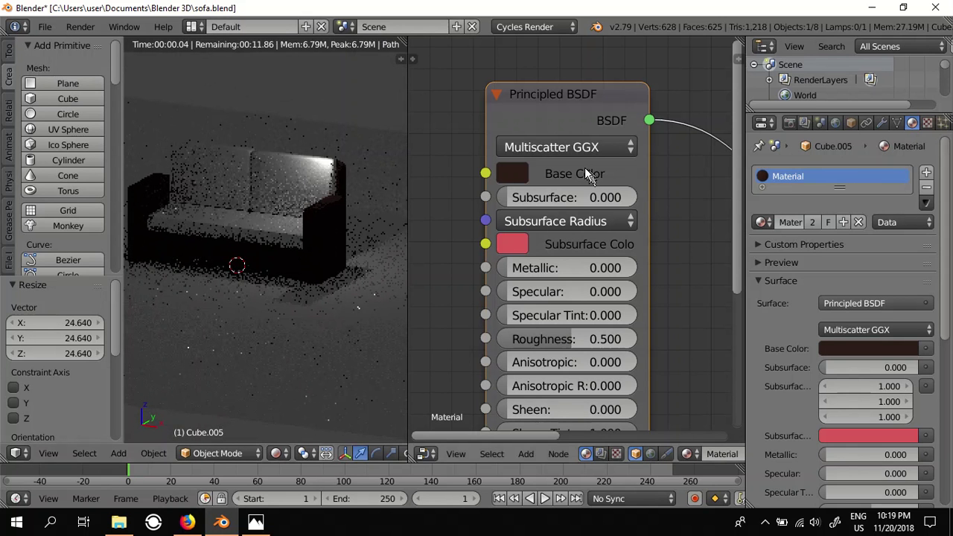
Set the sofa's Base Color to a near-black reddish tone (RGB 0.025, 0.012, 0.015).
left_click(512, 173)
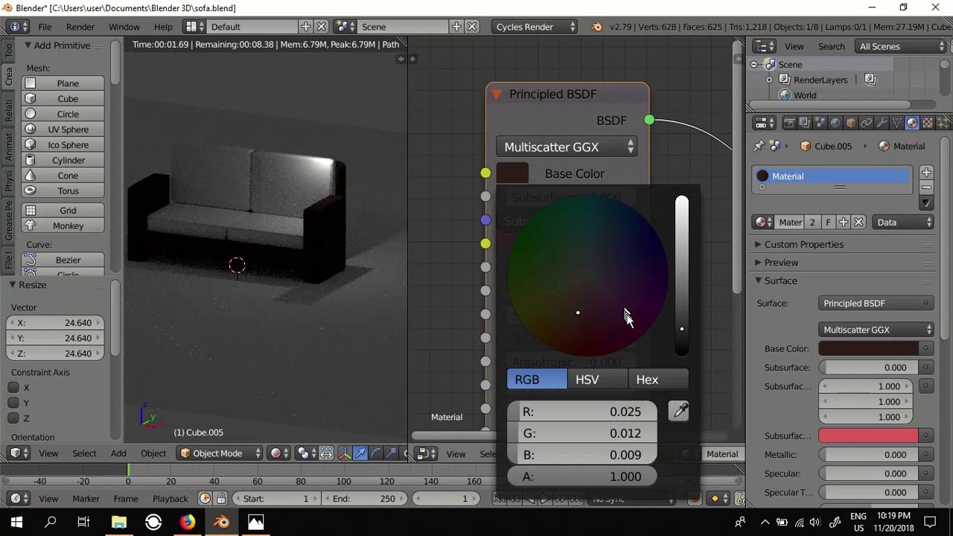
left_click_drag(582, 278, 592, 277)
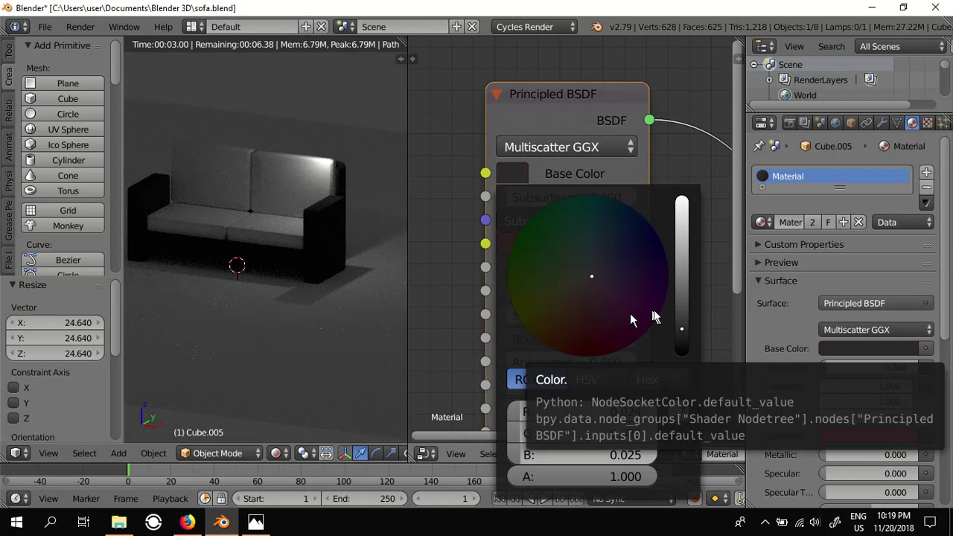
left_click_drag(595, 277, 595, 300)
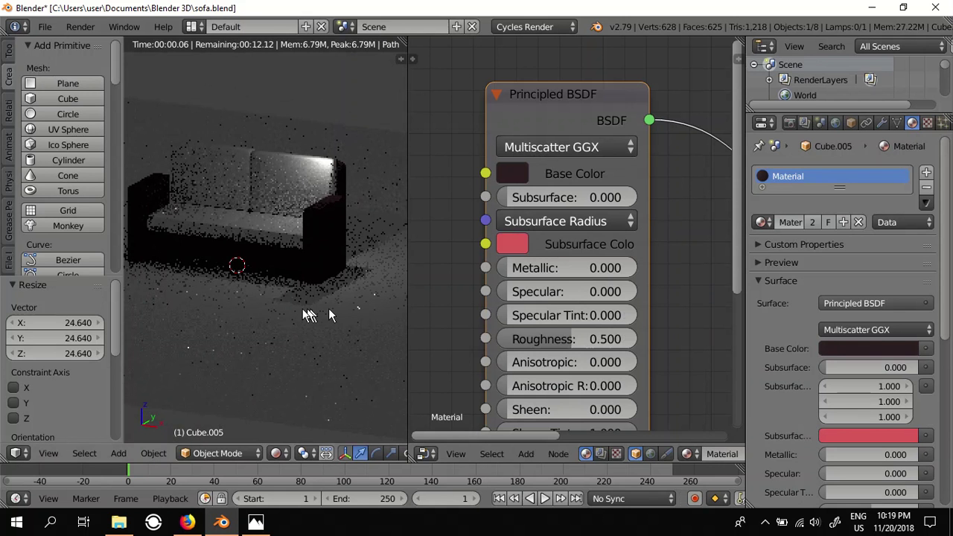
Inspect the dark rendered sofa from several orbiting angles.
mouse_move(291, 313)
middle_mouse_down()
mouse_move(252, 316)
mouse_move(354, 306)
middle_mouse_up()
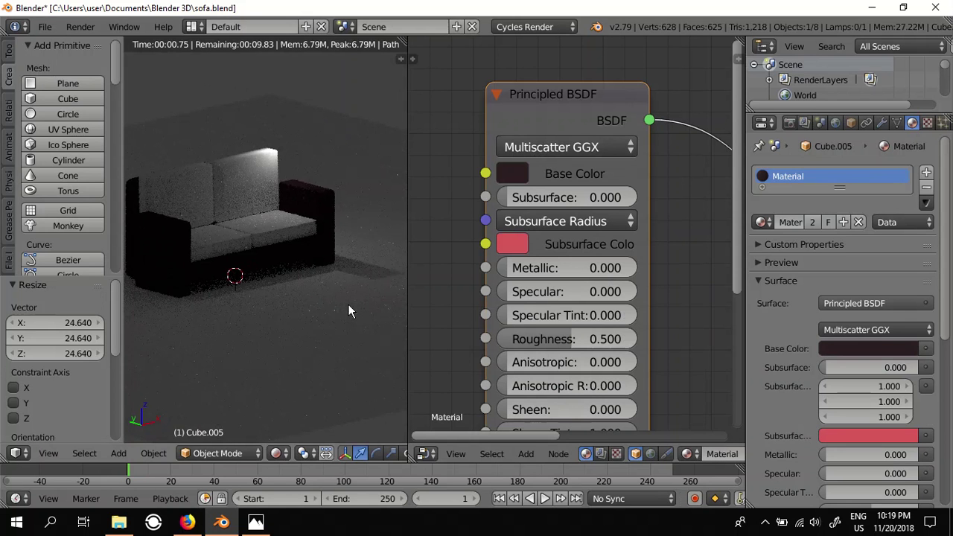
mouse_move(349, 305)
middle_mouse_down()
mouse_move(272, 327)
mouse_move(306, 350)
middle_mouse_up()
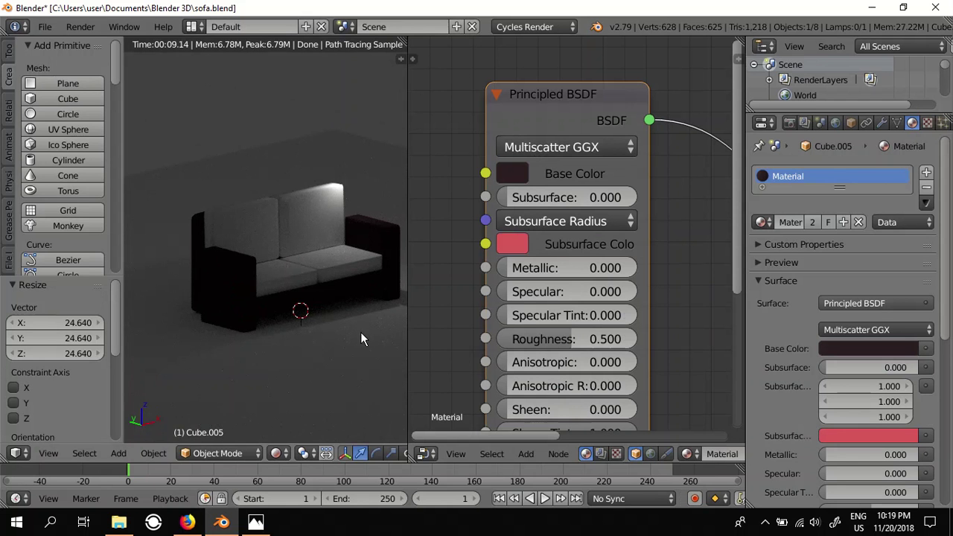
mouse_move(360, 332)
middle_mouse_down()
mouse_move(316, 346)
mouse_move(232, 350)
middle_mouse_up()
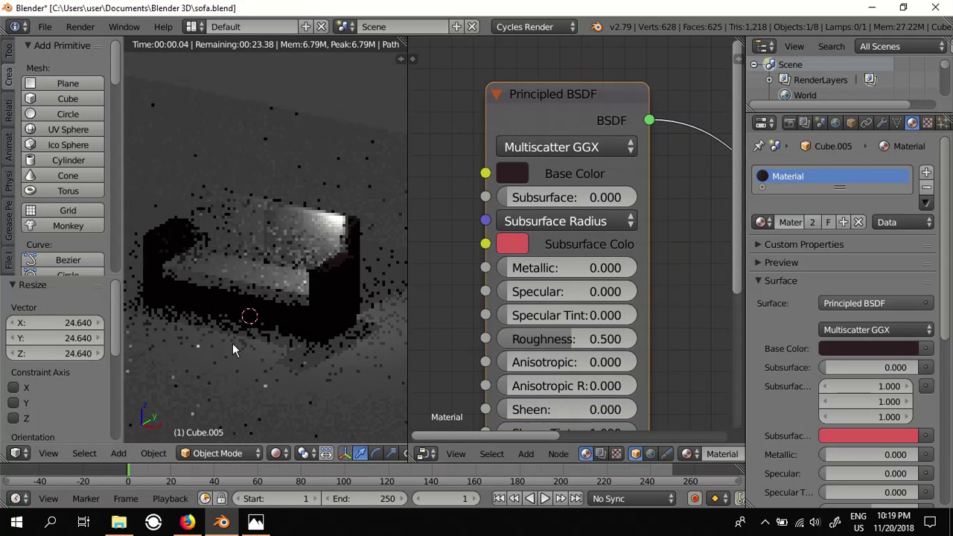
mouse_move(232, 346)
middle_mouse_down()
mouse_move(325, 373)
mouse_move(251, 349)
middle_mouse_up()
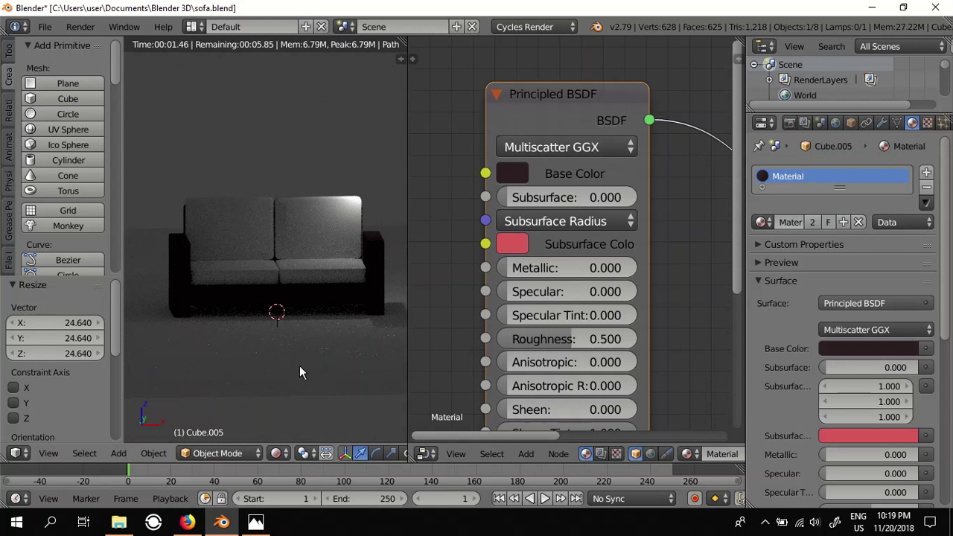
middle_click_drag(291, 356, 285, 355)
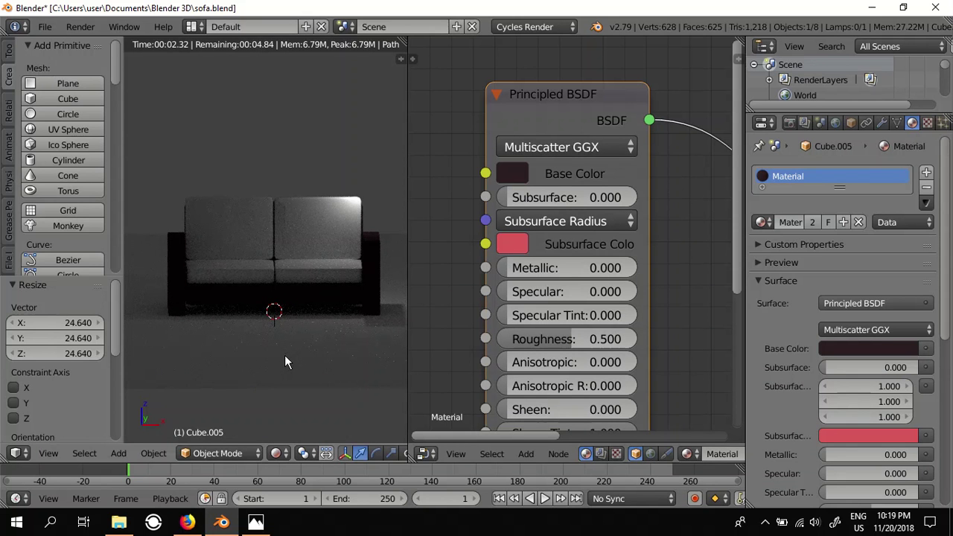
middle_click_drag(340, 355, 300, 372)
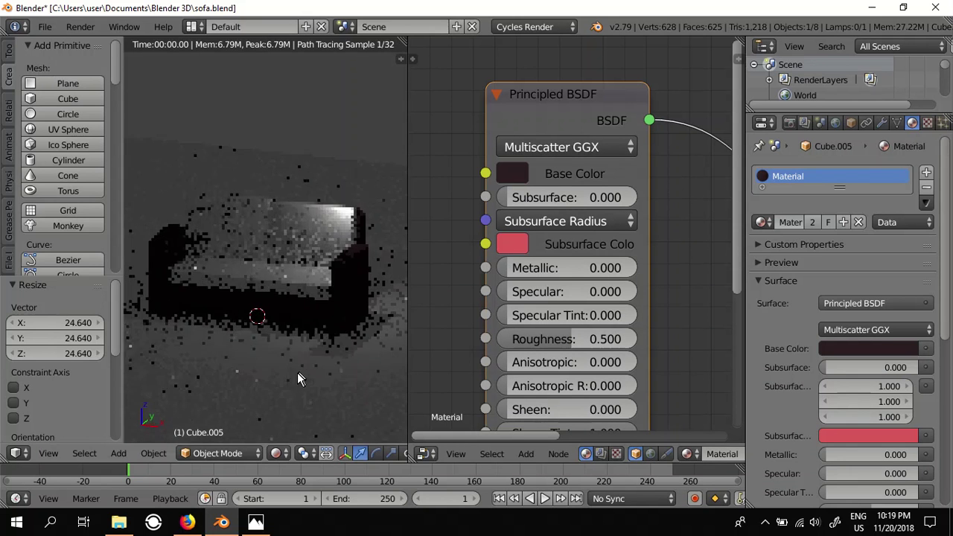
left_click(507, 174)
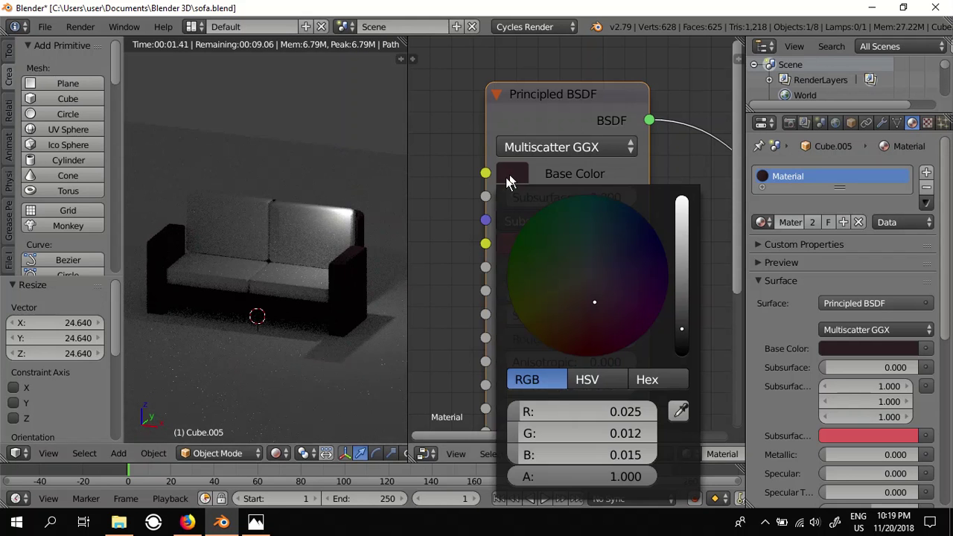
Shift the Base Color to a muted grey-green, RGB 0.056, 0.065, 0.056.
left_click_drag(593, 301, 582, 272)
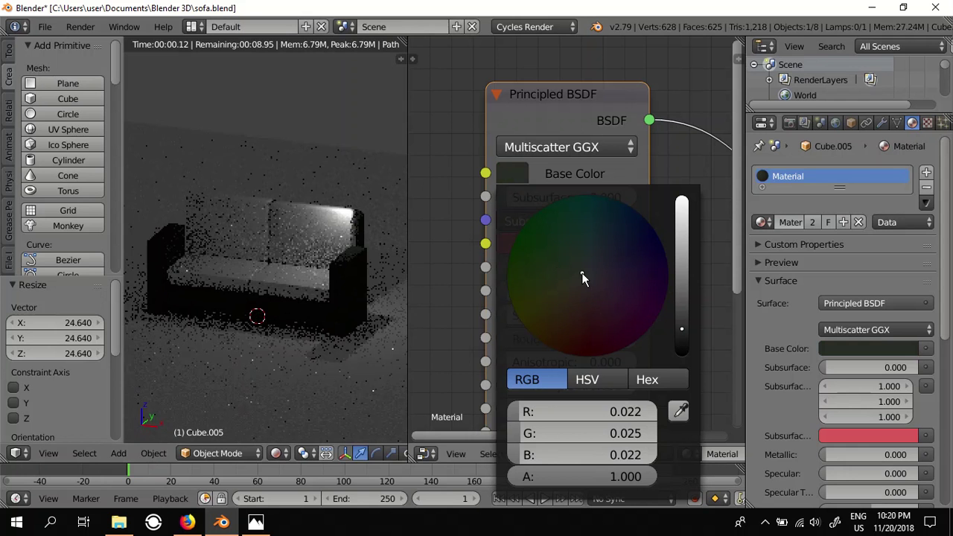
scroll(555, 298, "up", 1)
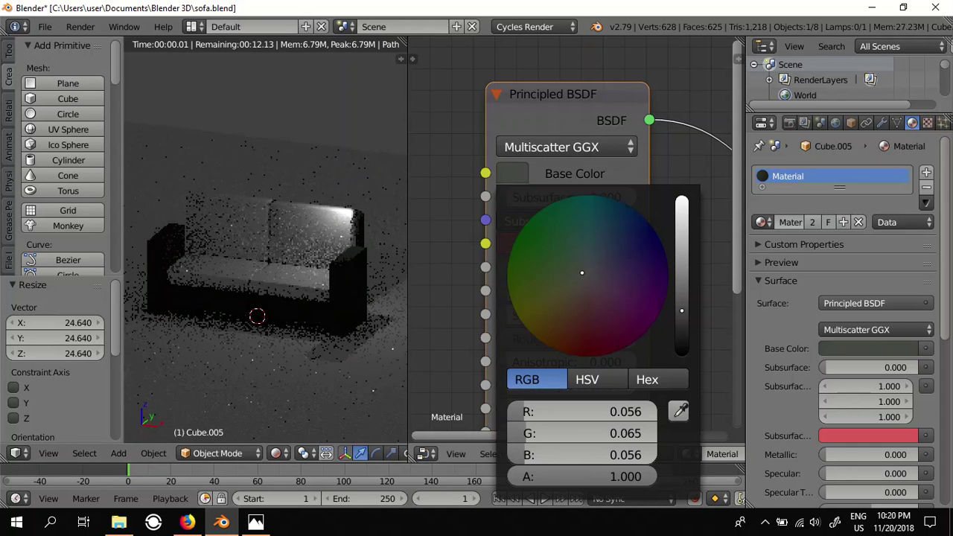
scroll(554, 298, "up", 3)
scroll(554, 298, "up", 3)
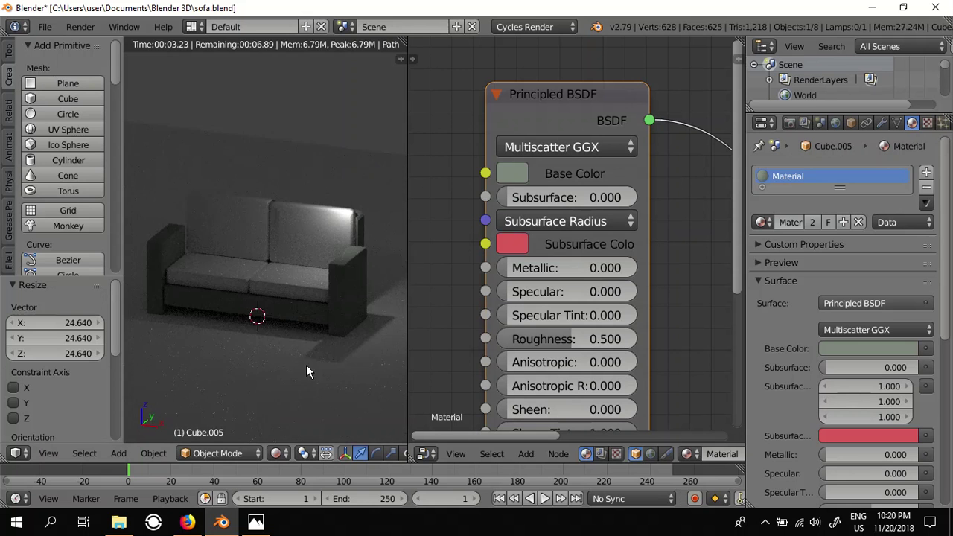
View the sofa more frontally and bring up the screen recorder from the system tray.
middle_click_drag(306, 365, 324, 365)
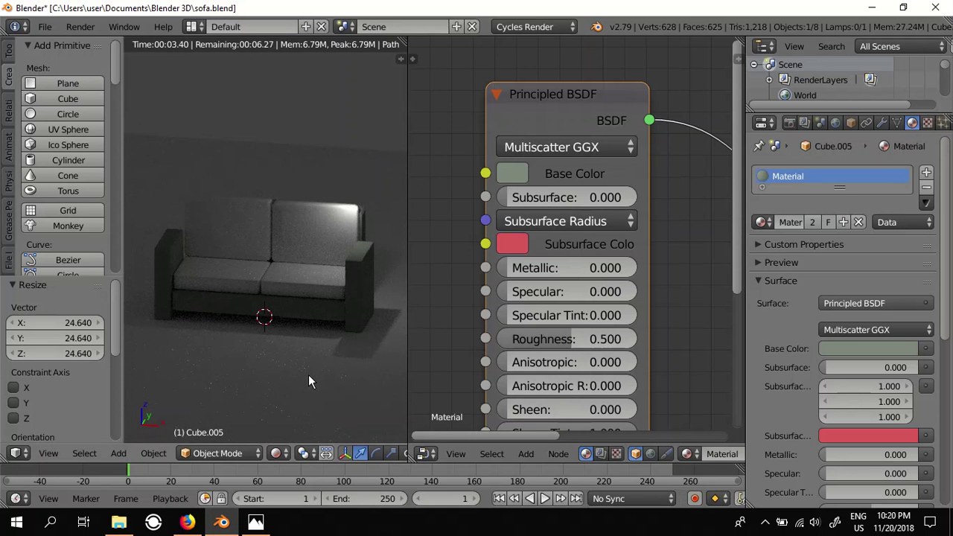
left_click(764, 522)
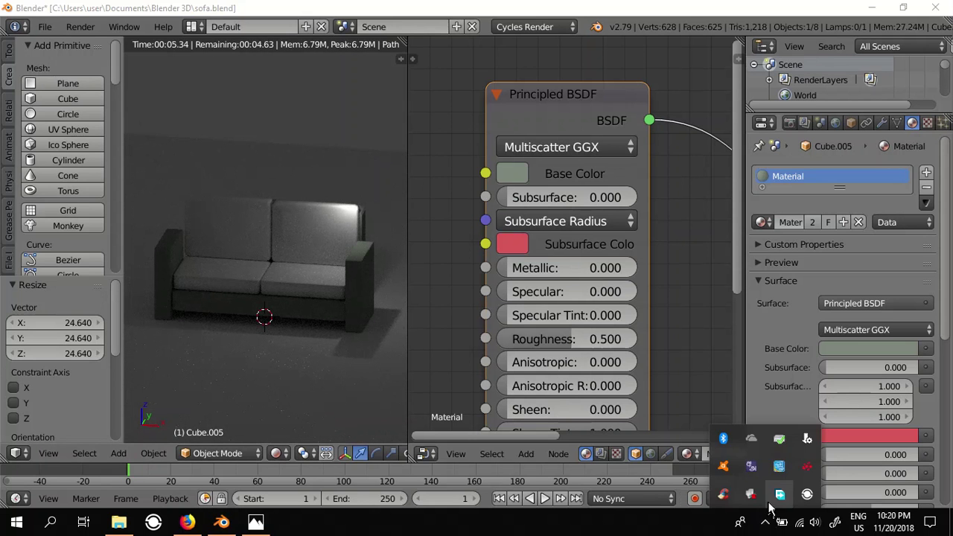
left_click(806, 494)
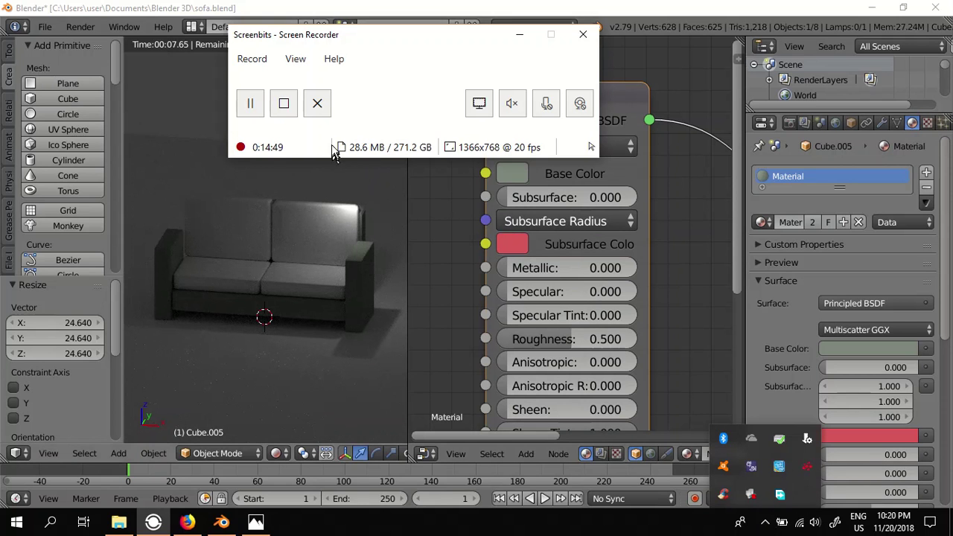